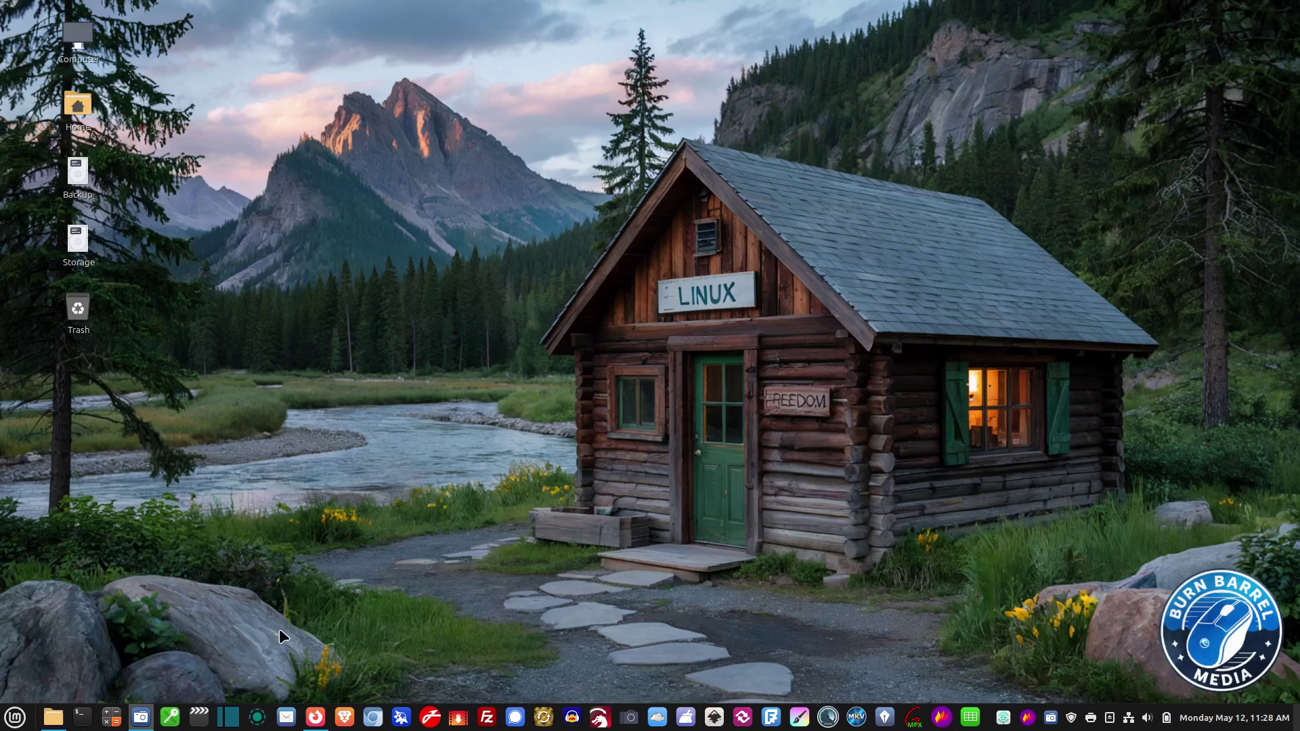
Browse the applications menu, then launch Thunderbird Mail and Krita from the panel.
left_click(15, 720)
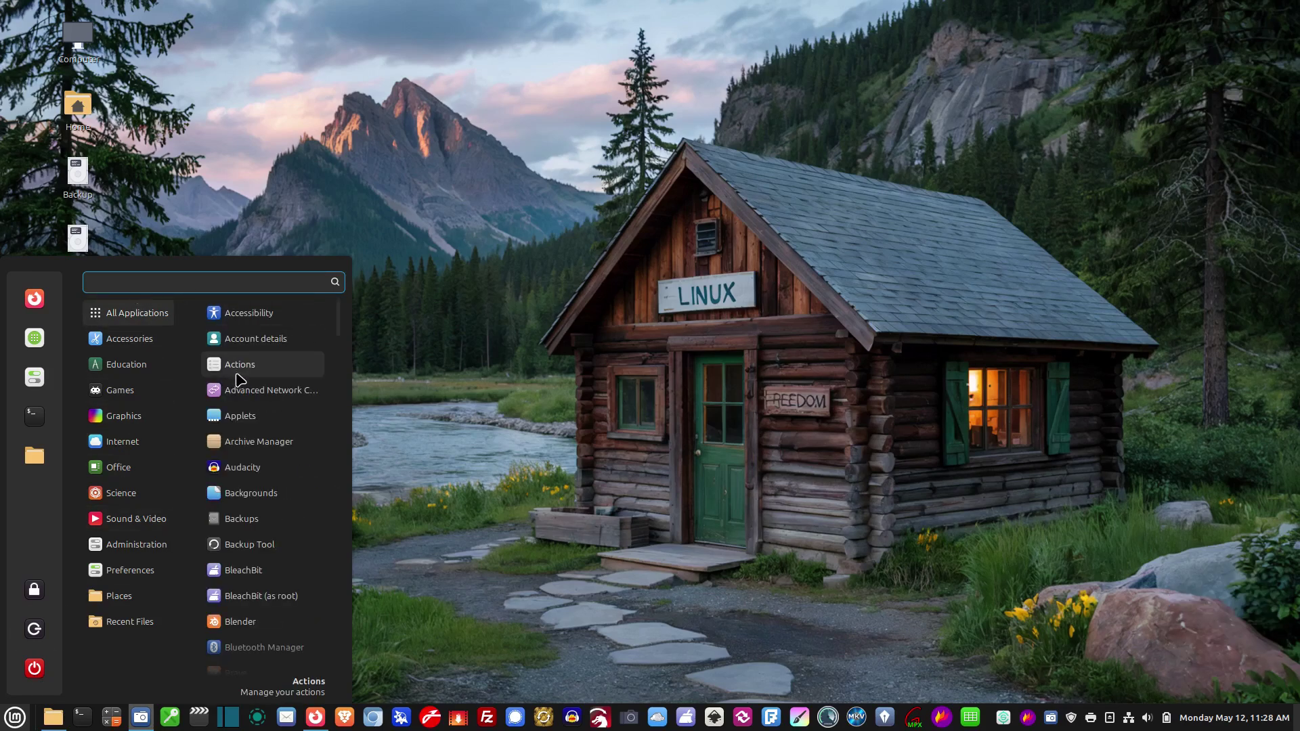
scroll(254, 403, "down", 3)
scroll(255, 406, "down", 5)
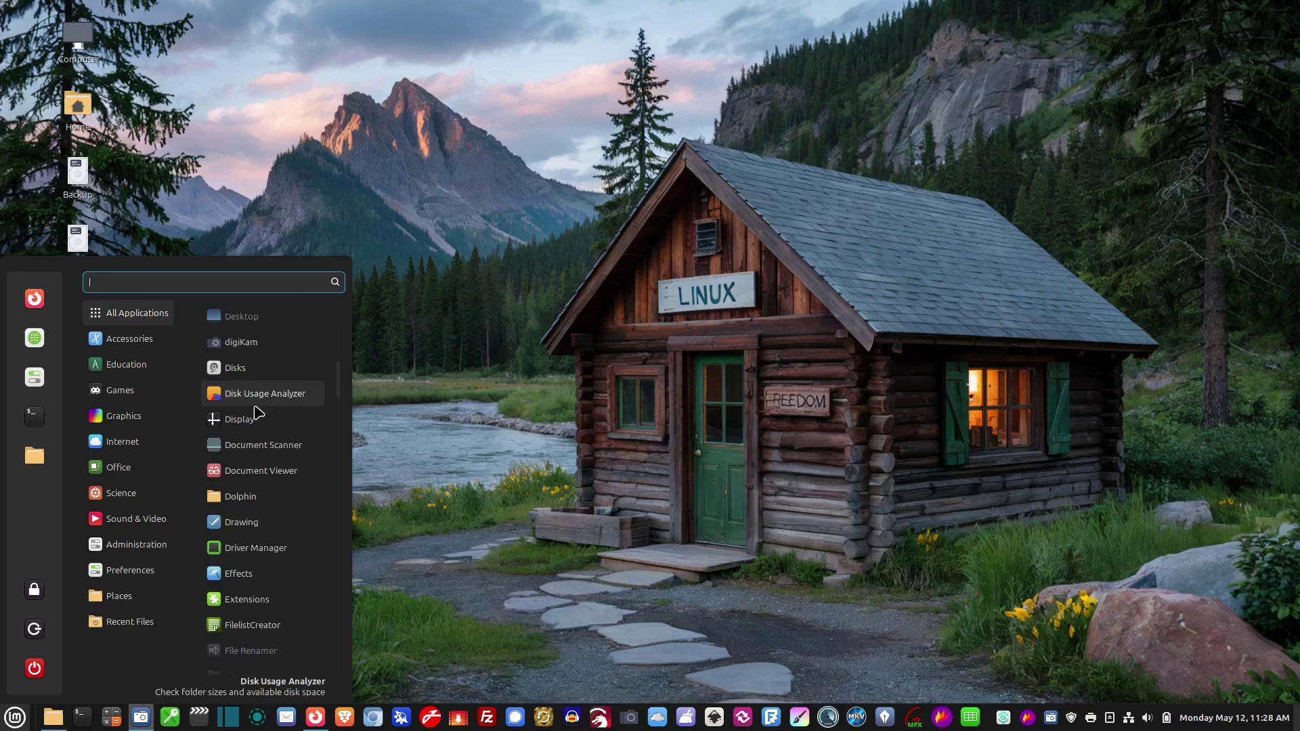
scroll(255, 413, "up", 10)
left_click(533, 256)
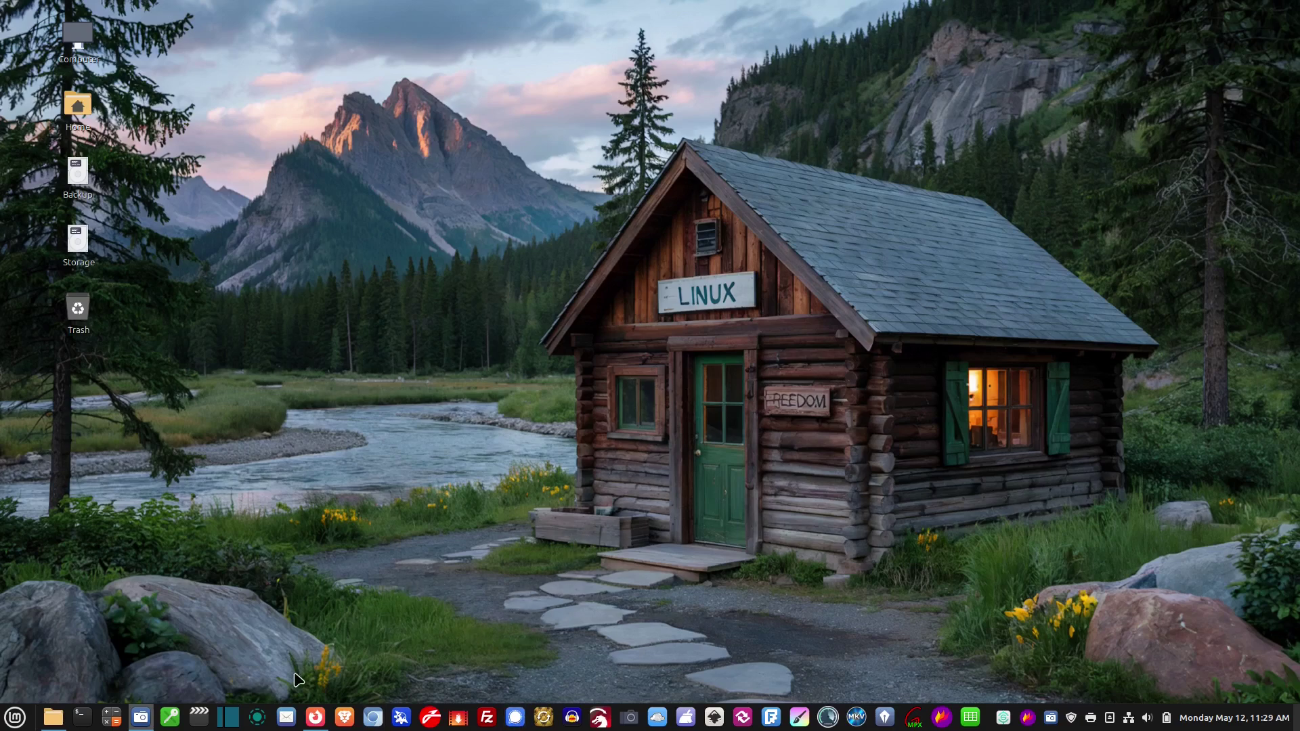
left_click(289, 717)
left_click(801, 720)
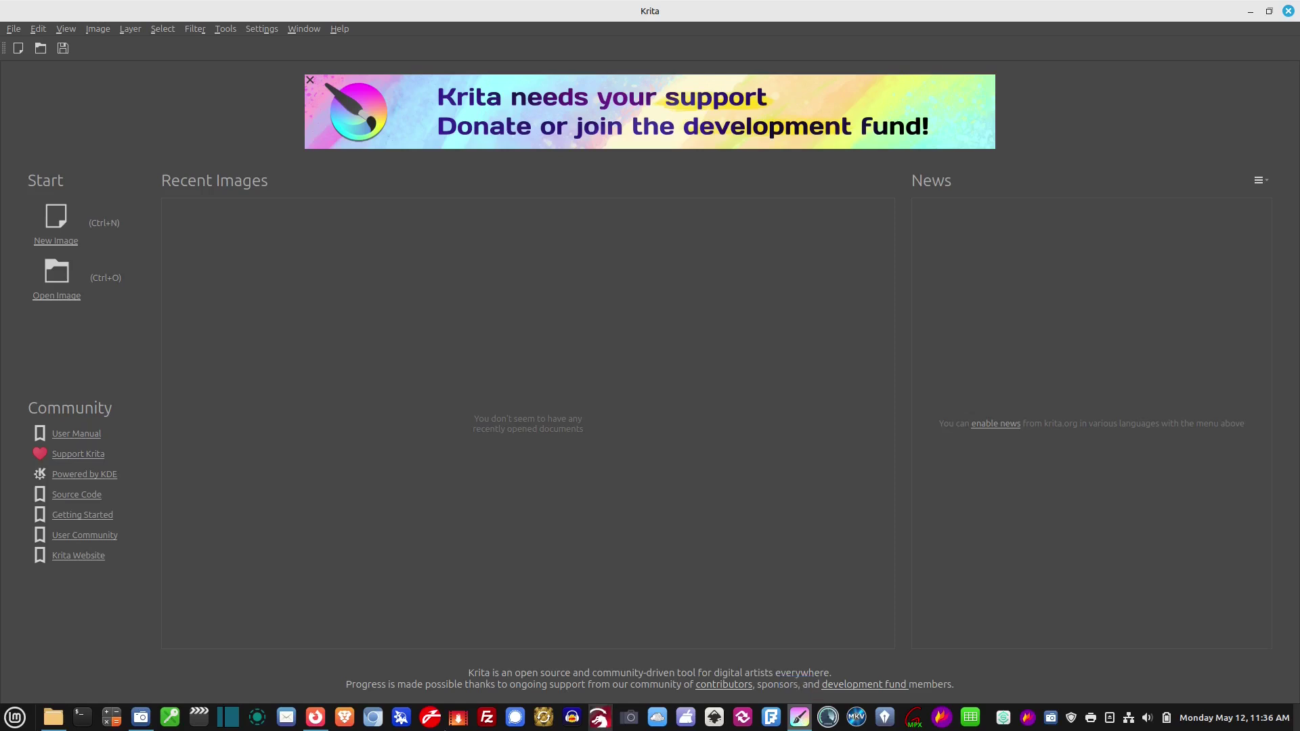
left_click(15, 717)
mouse_move(141, 424)
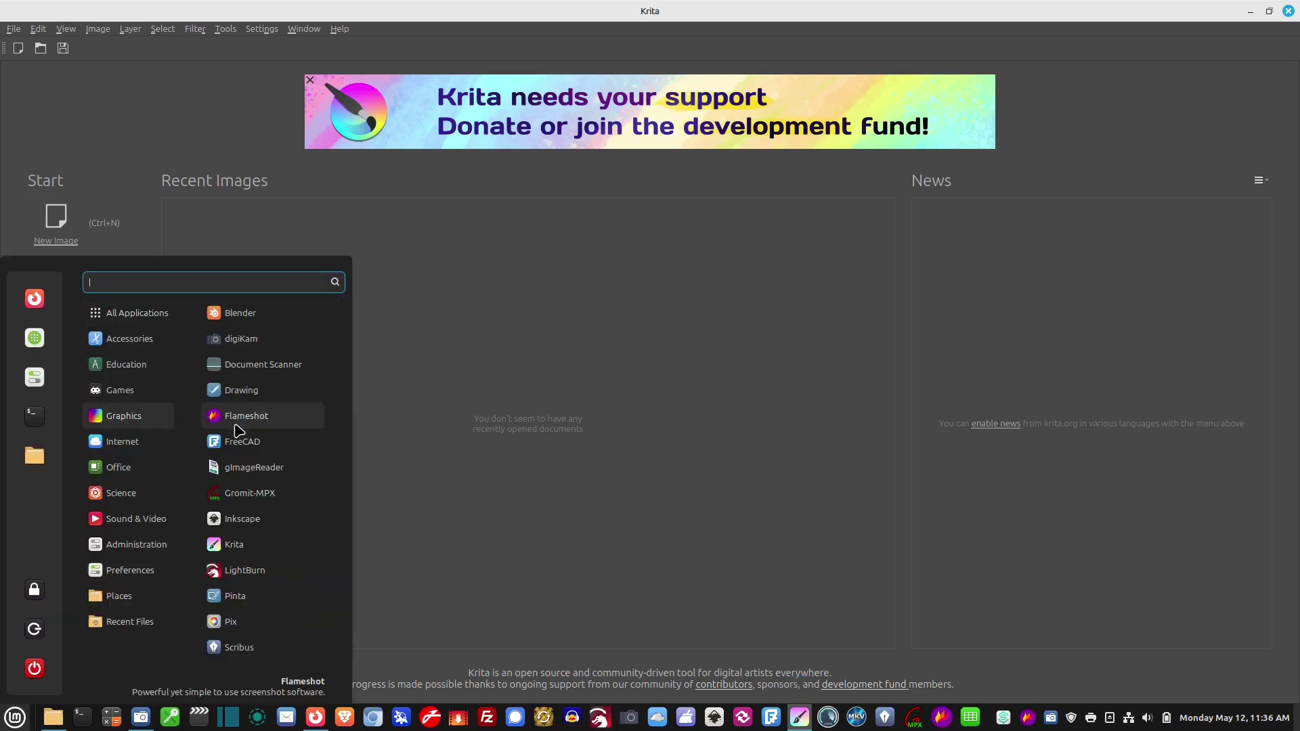
right_click(255, 545)
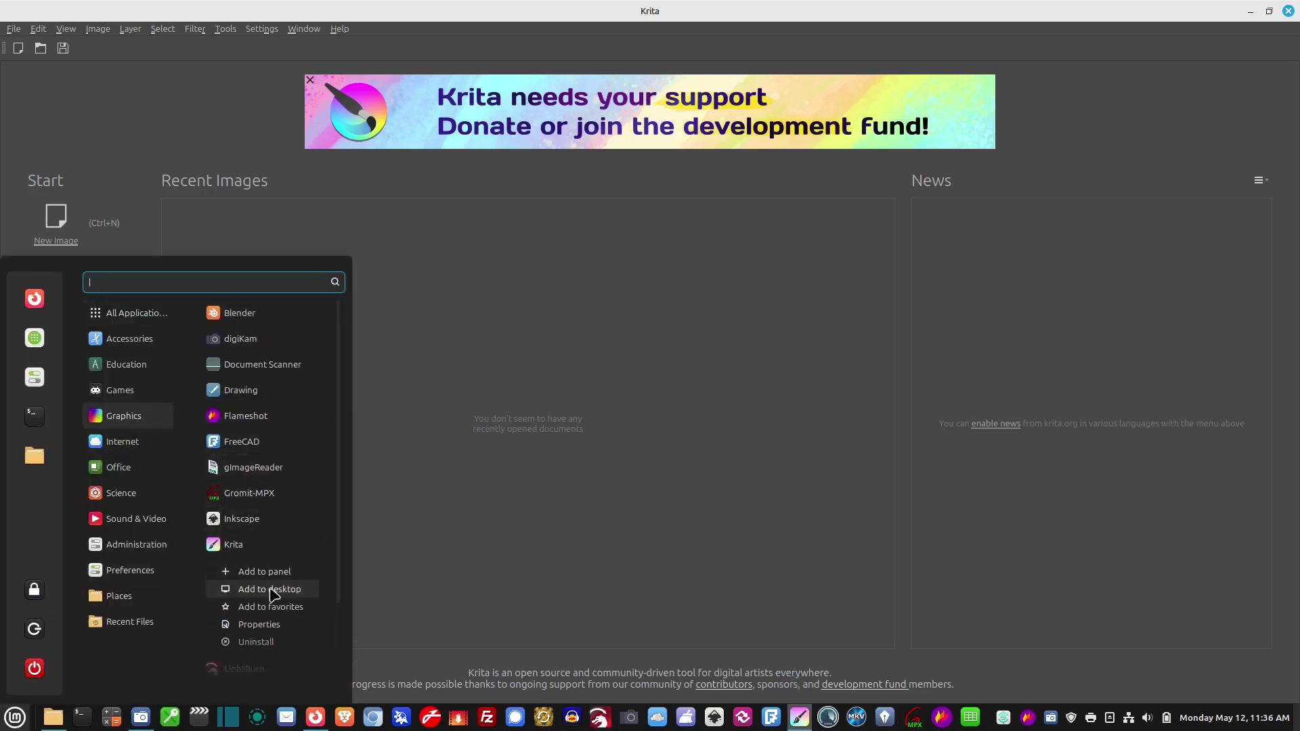
left_click(260, 624)
left_click_drag(654, 351, 612, 356)
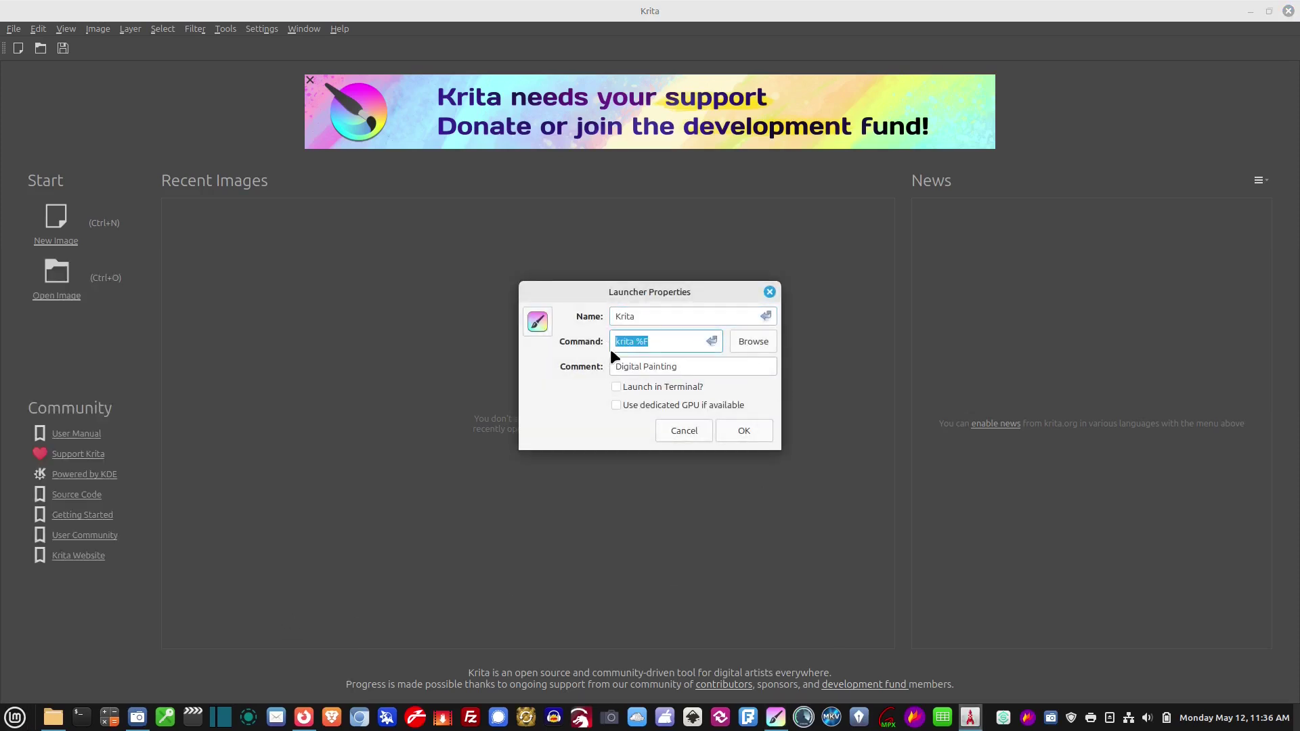
left_click(680, 428)
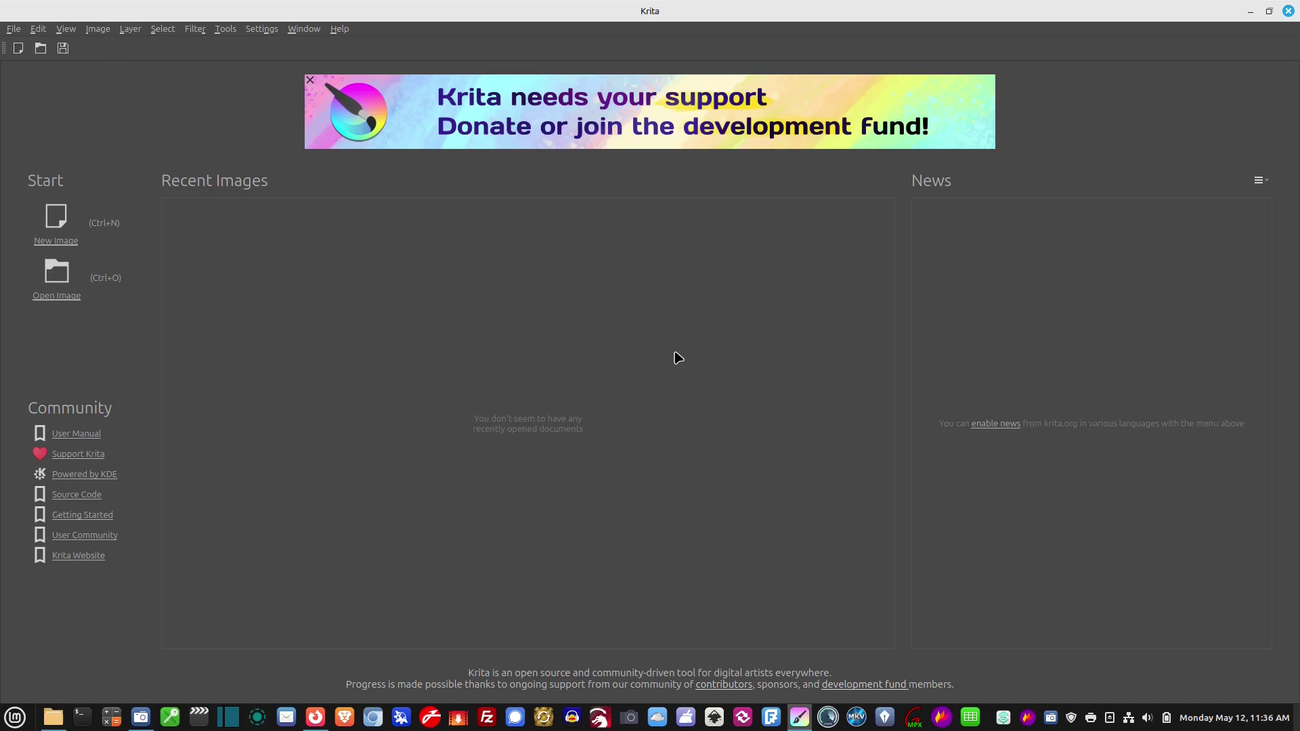
Create a new 32 x 32 pixel image from File > New.
left_click(15, 30)
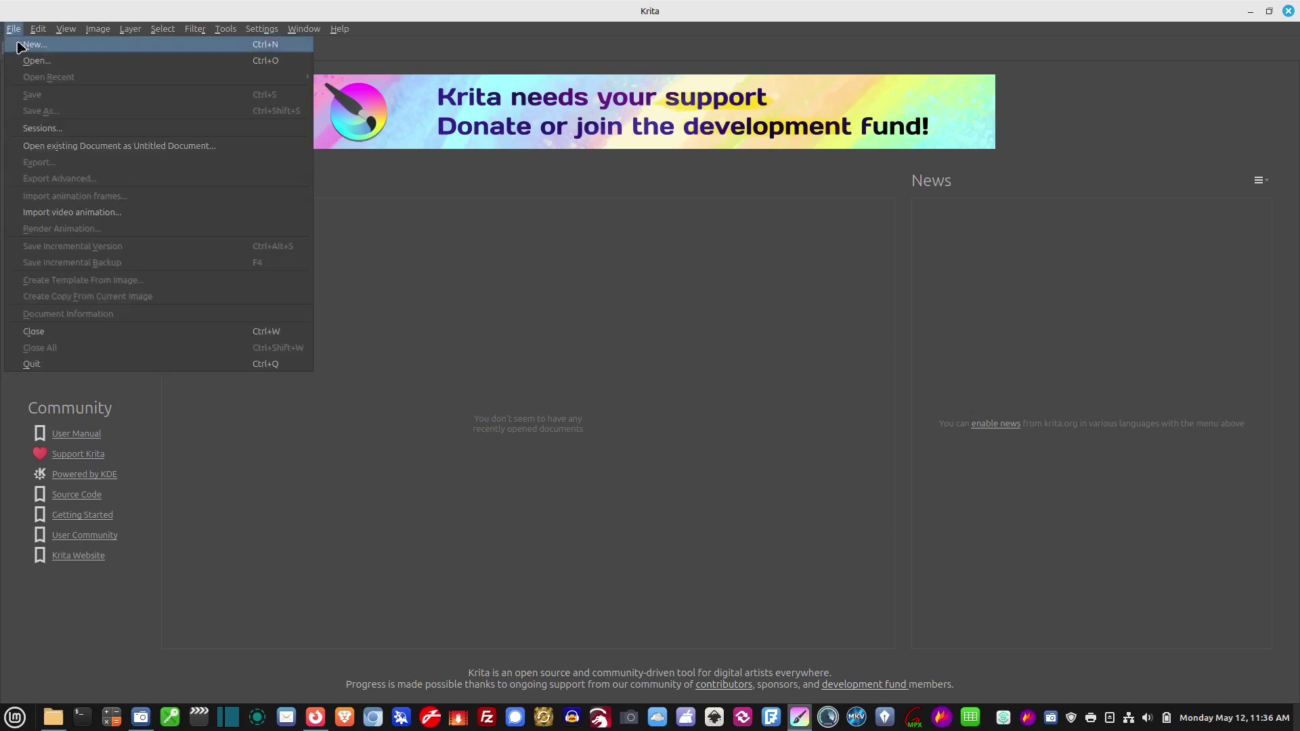
left_click(20, 45)
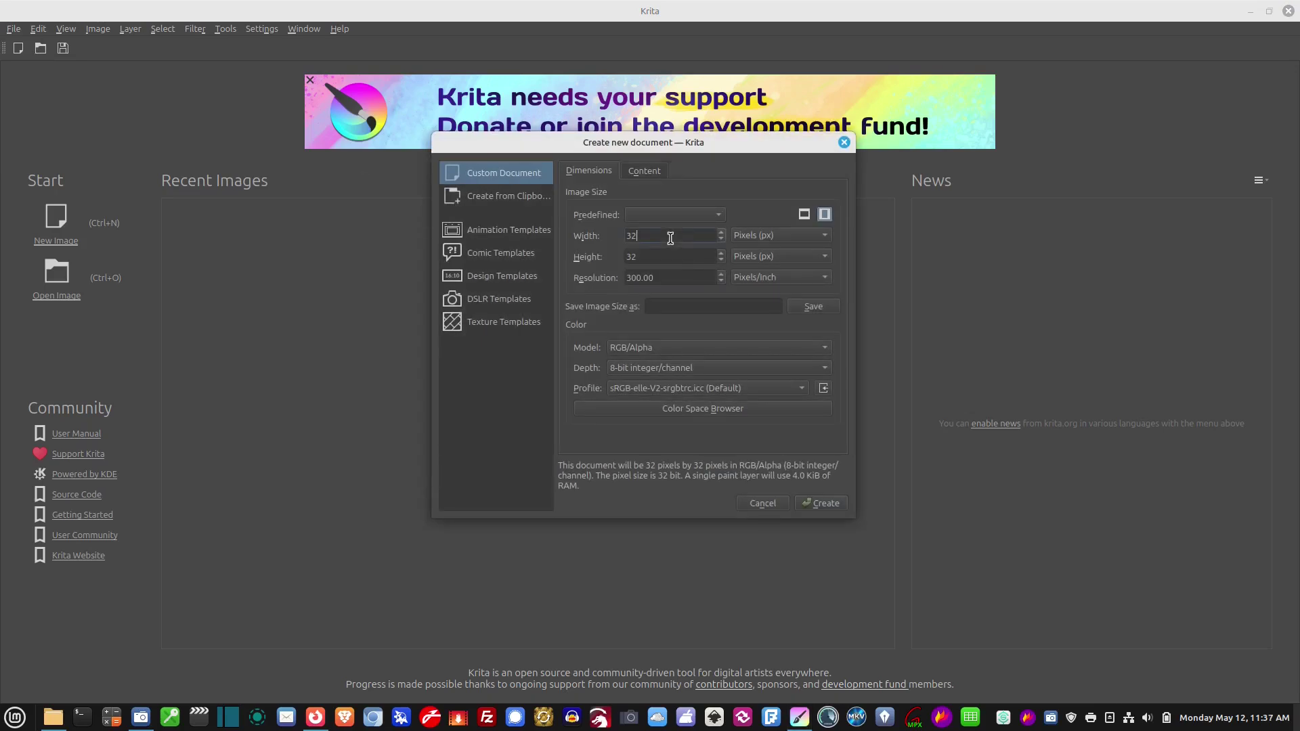
left_click(683, 279)
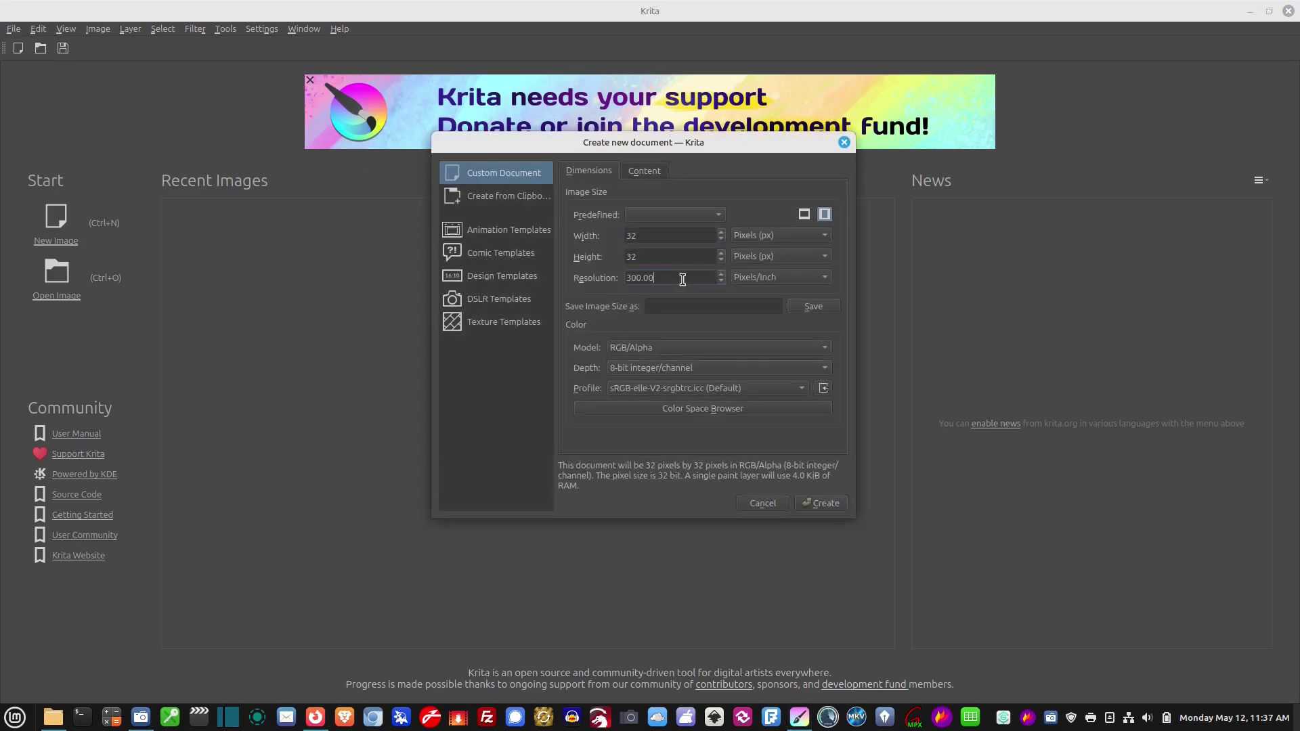
left_click(823, 504)
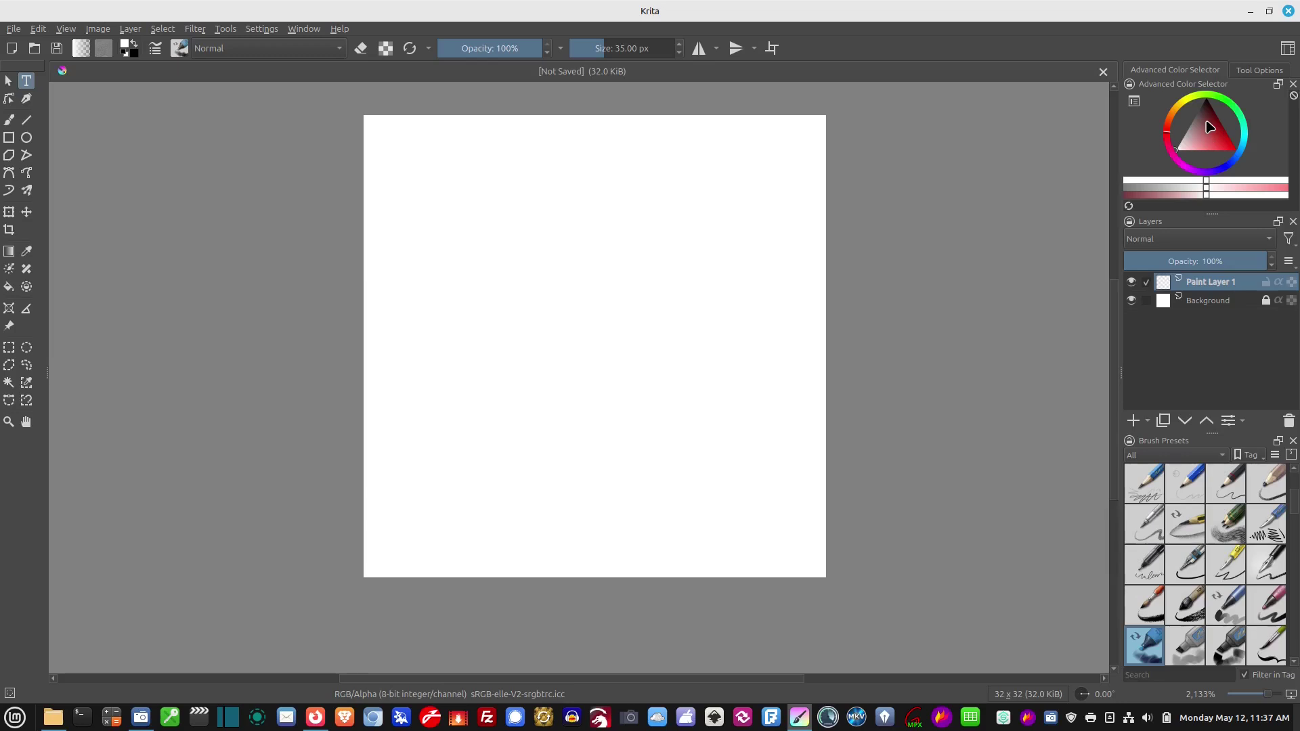
Pick a bright green in the Advanced Color Selector.
left_click(1232, 112)
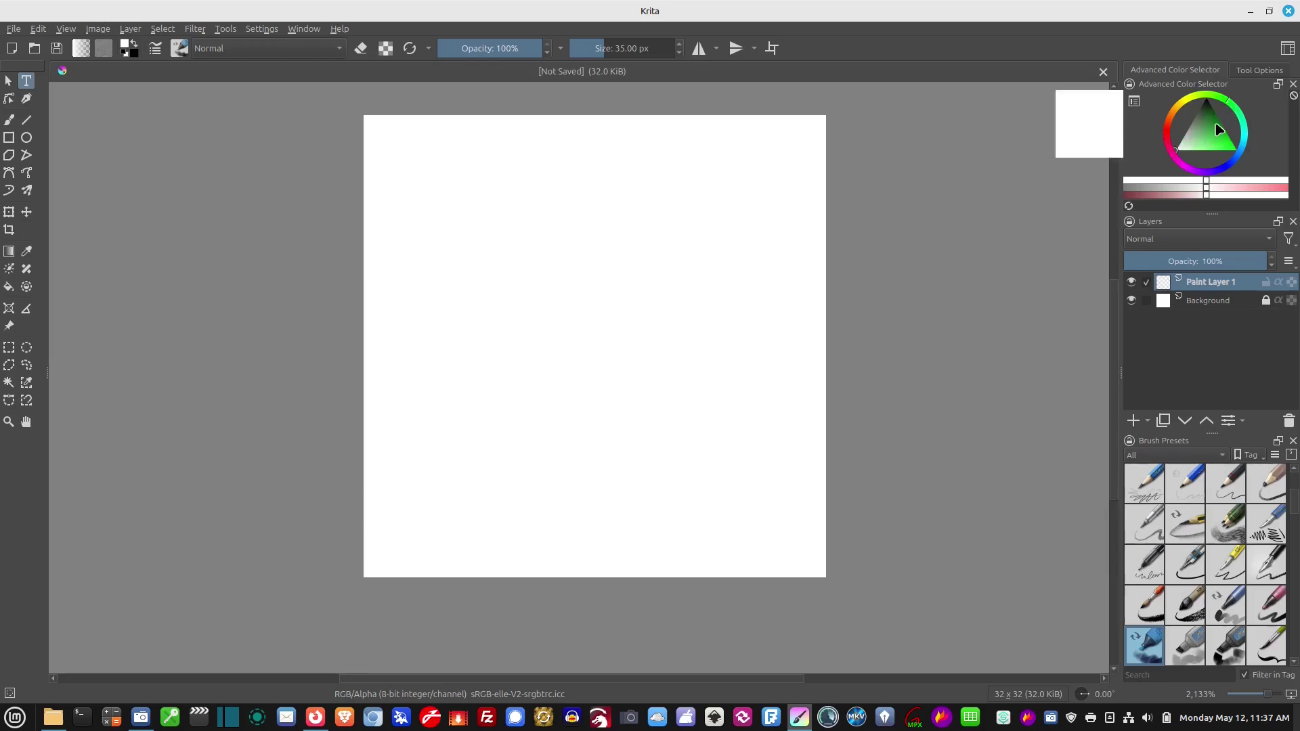
left_click(1221, 129)
left_click(1224, 130)
left_click_drag(1221, 126, 1224, 134)
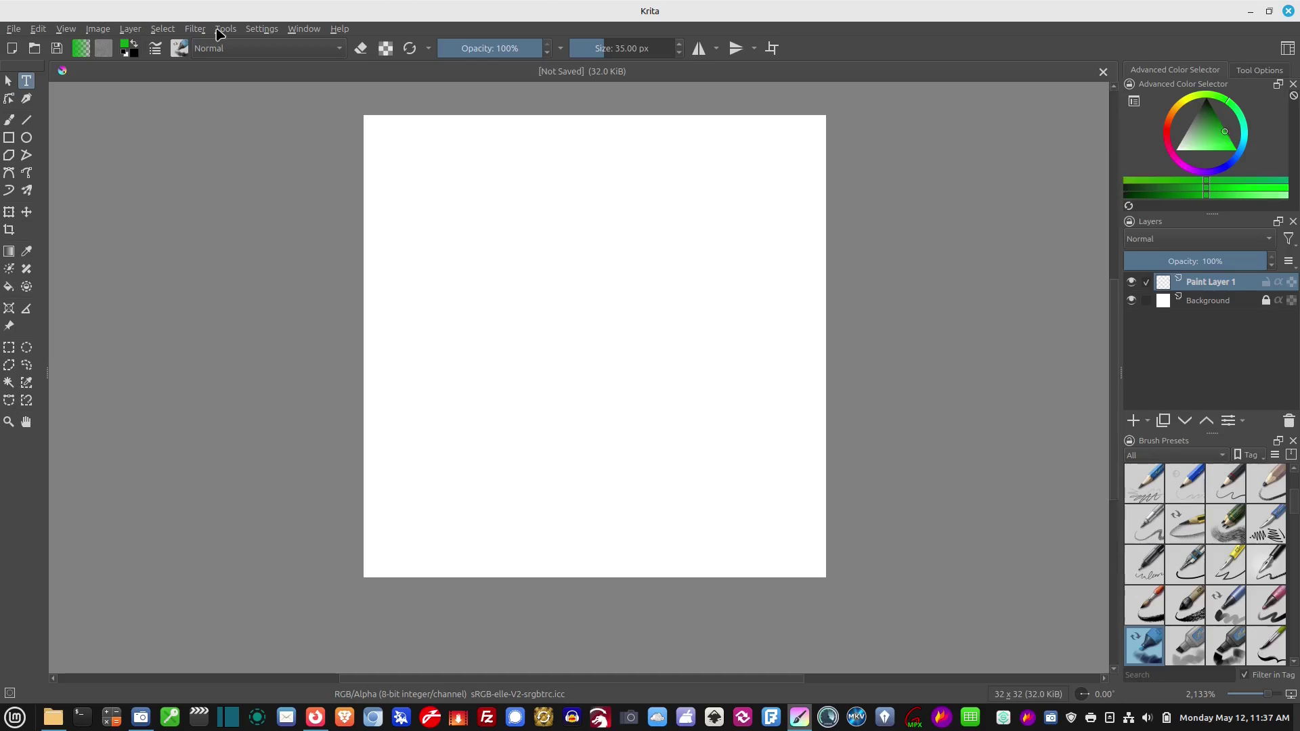
Fill the canvas with green using the Fill tool, then set the painting colour to white.
left_click(9, 289)
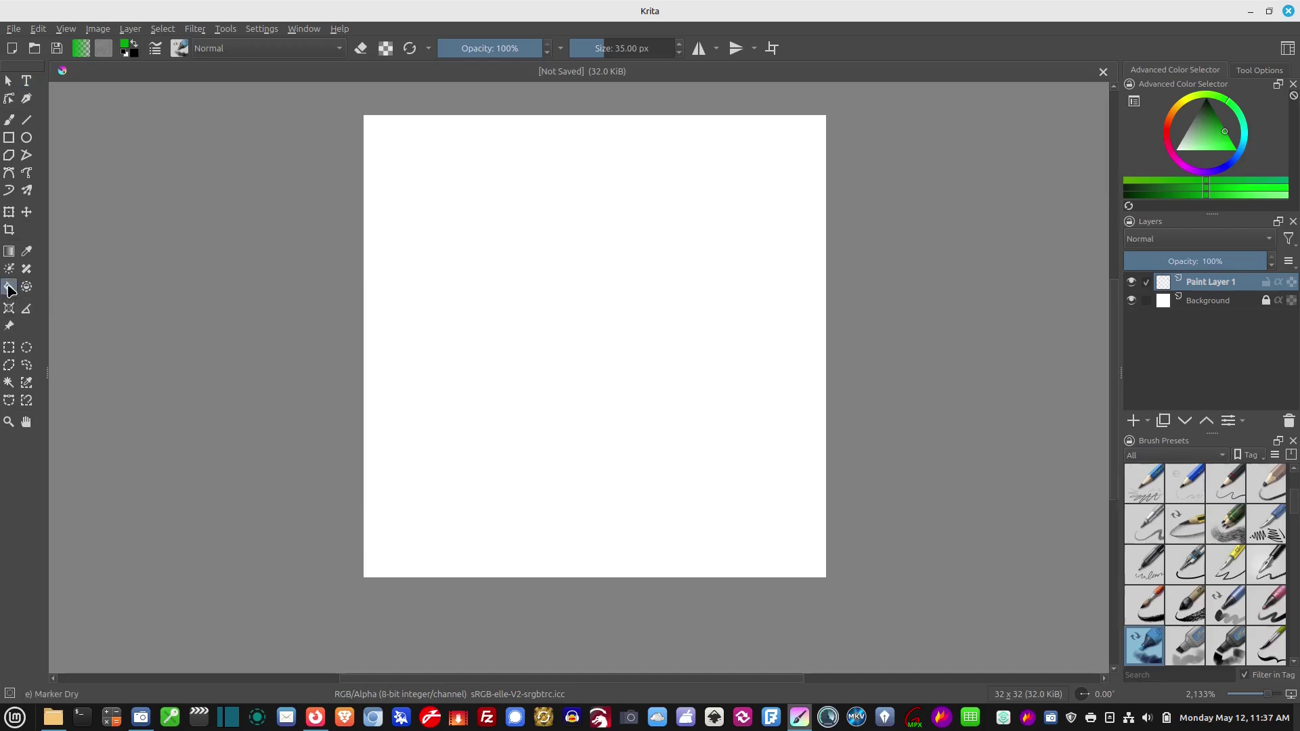
left_click(514, 254)
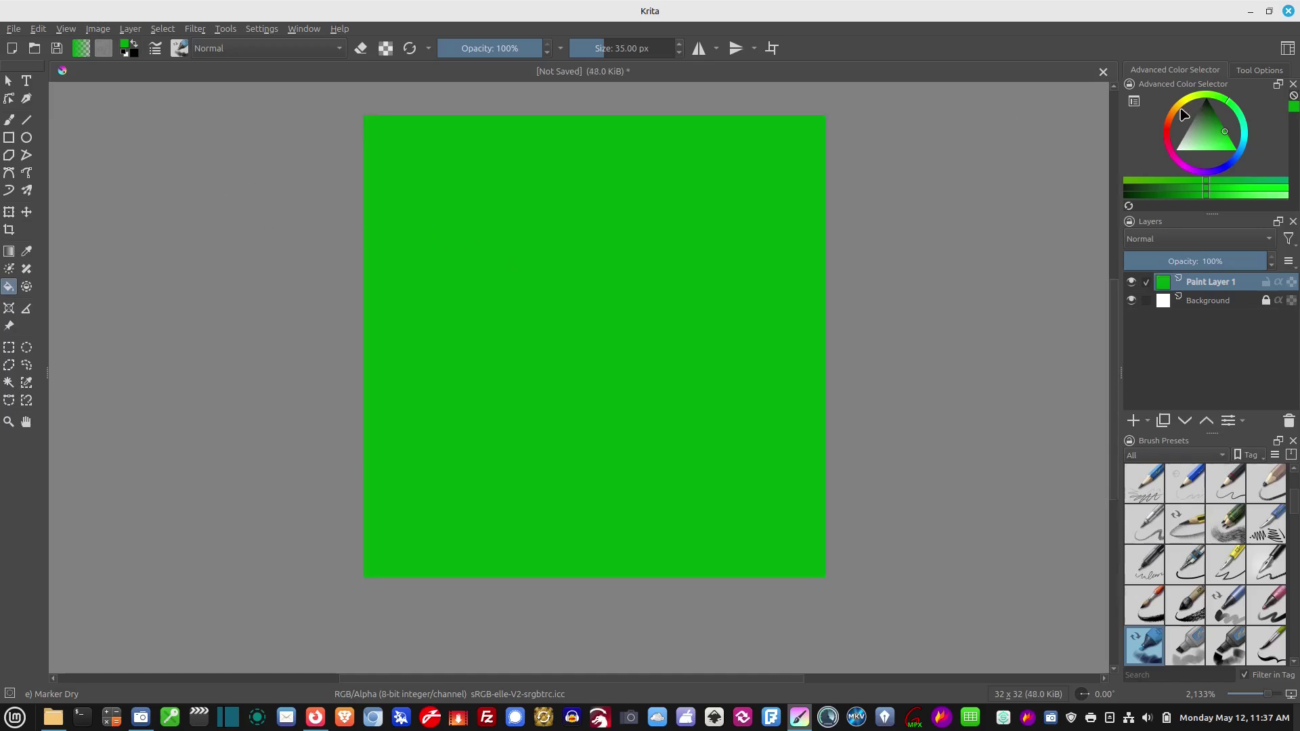
left_click(1226, 131)
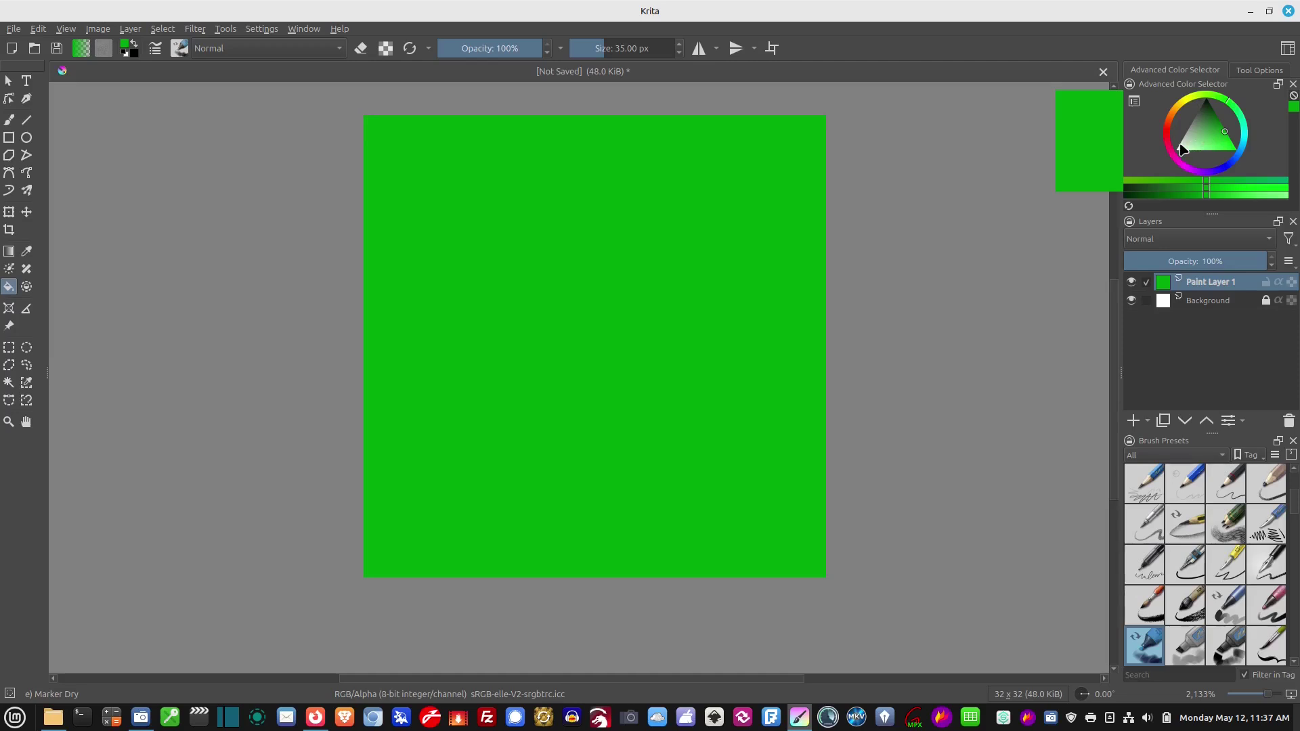
left_click_drag(1181, 149, 1166, 157)
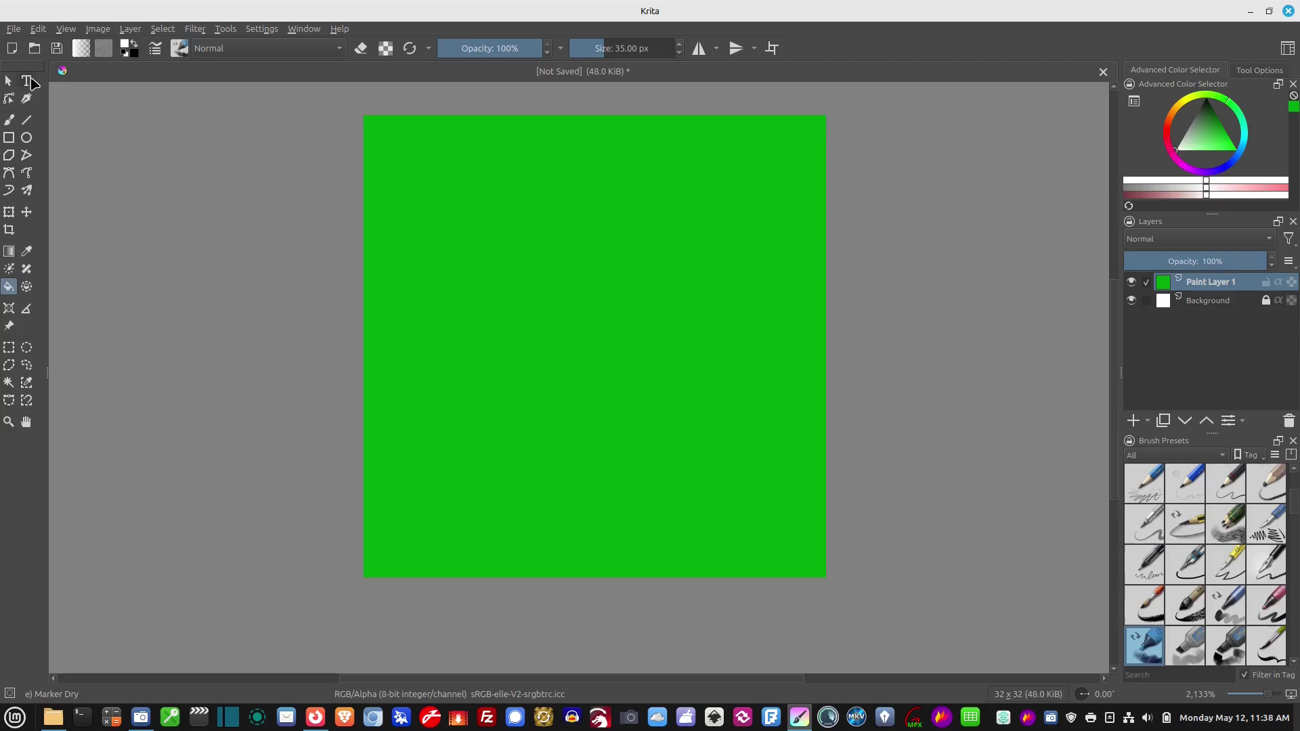
Draw a text box across the canvas and start clearing its placeholder text.
left_click(29, 80)
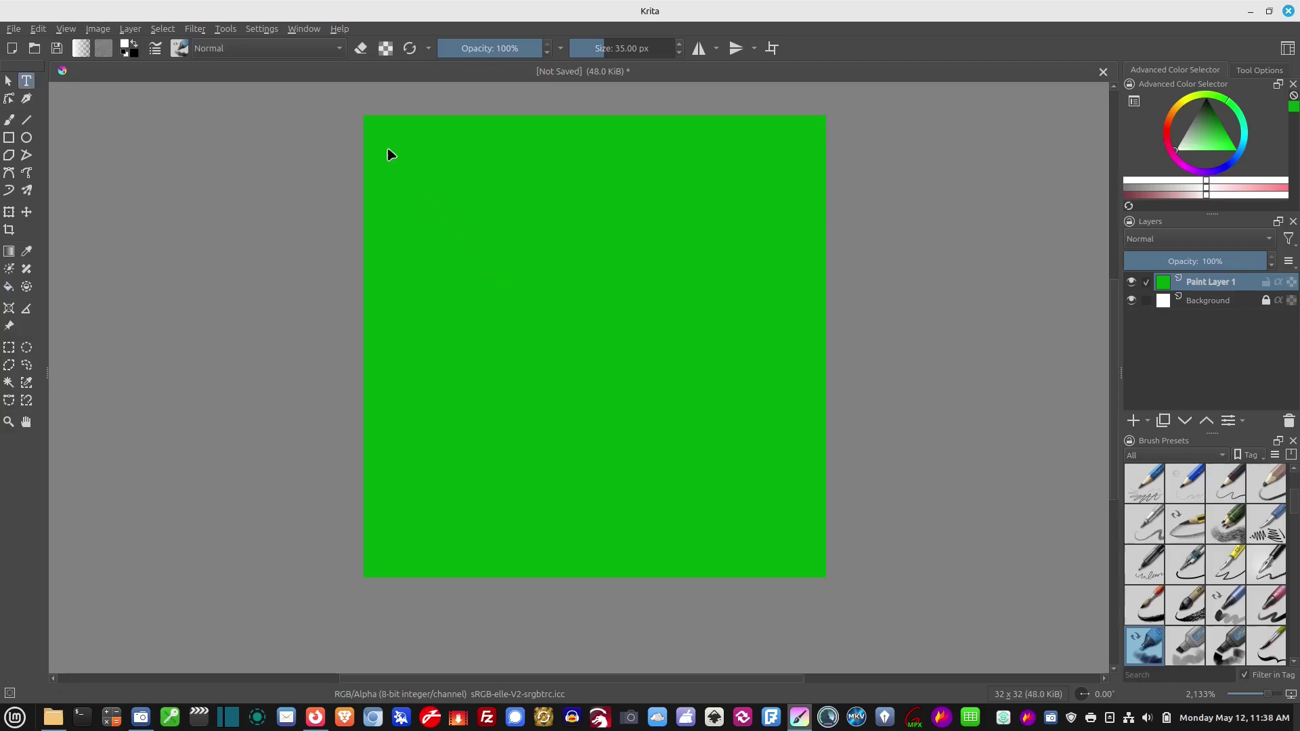
left_click_drag(371, 125, 822, 567)
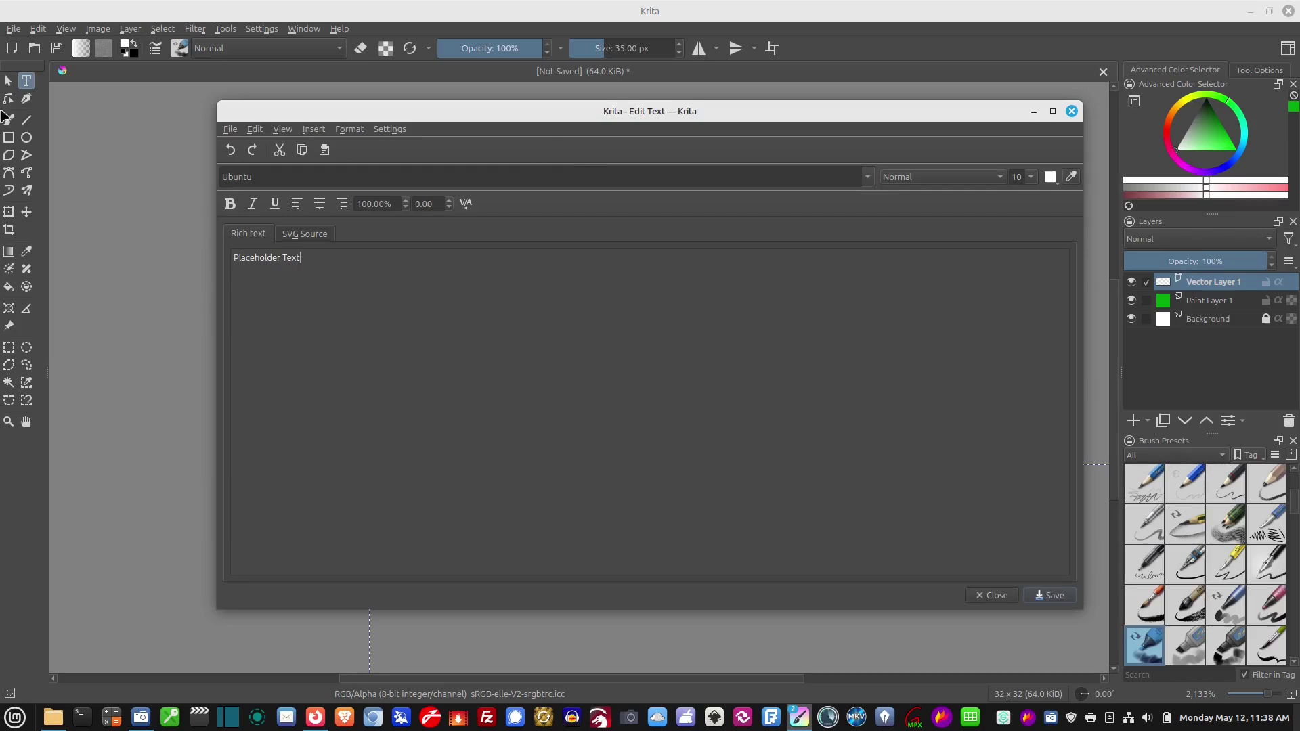
key("BackSpace")
key("BackSpace")
key("BackSpace")
key("BackSpace")
key("BackSpace")
key("BackSpace")
key("BackSpace")
key("BackSpace")
key("BackSpace")
key("BackSpace")
key("BackSpace")
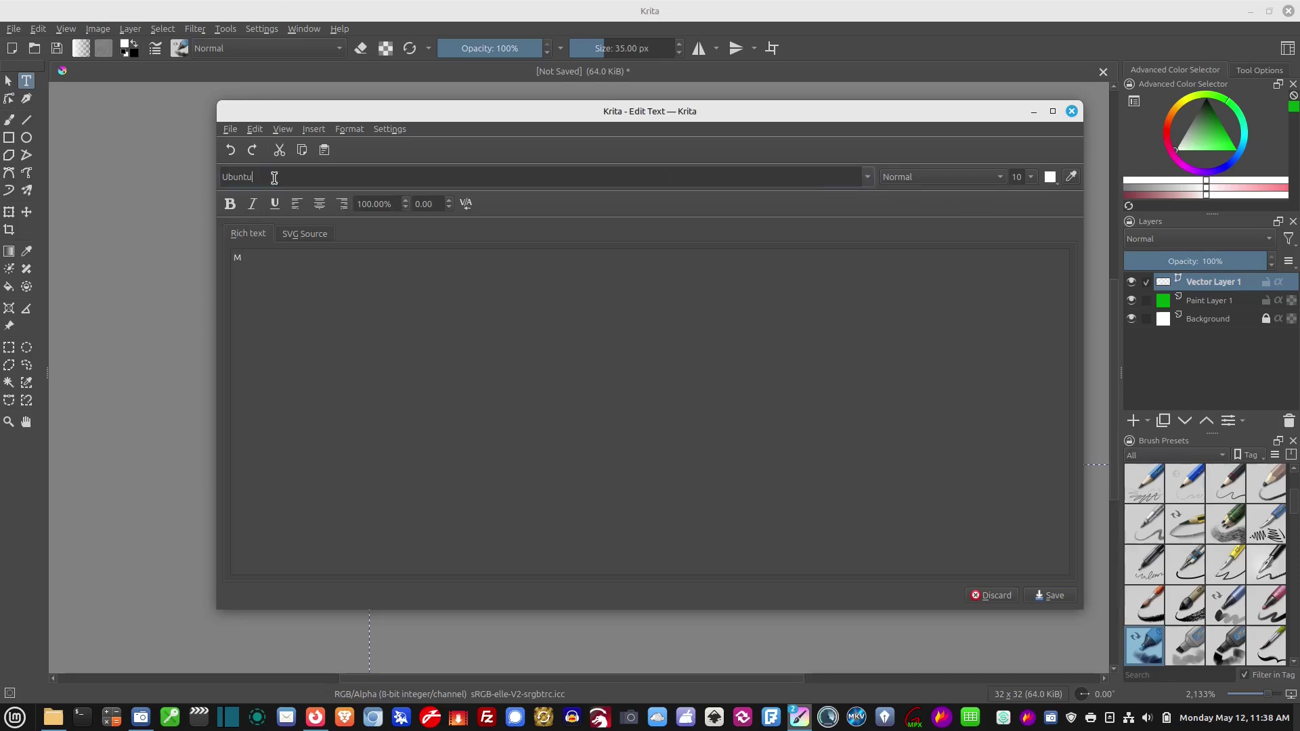
Try the Jara font, then set the font family to URW Bookman [UKWN].
left_click(868, 178)
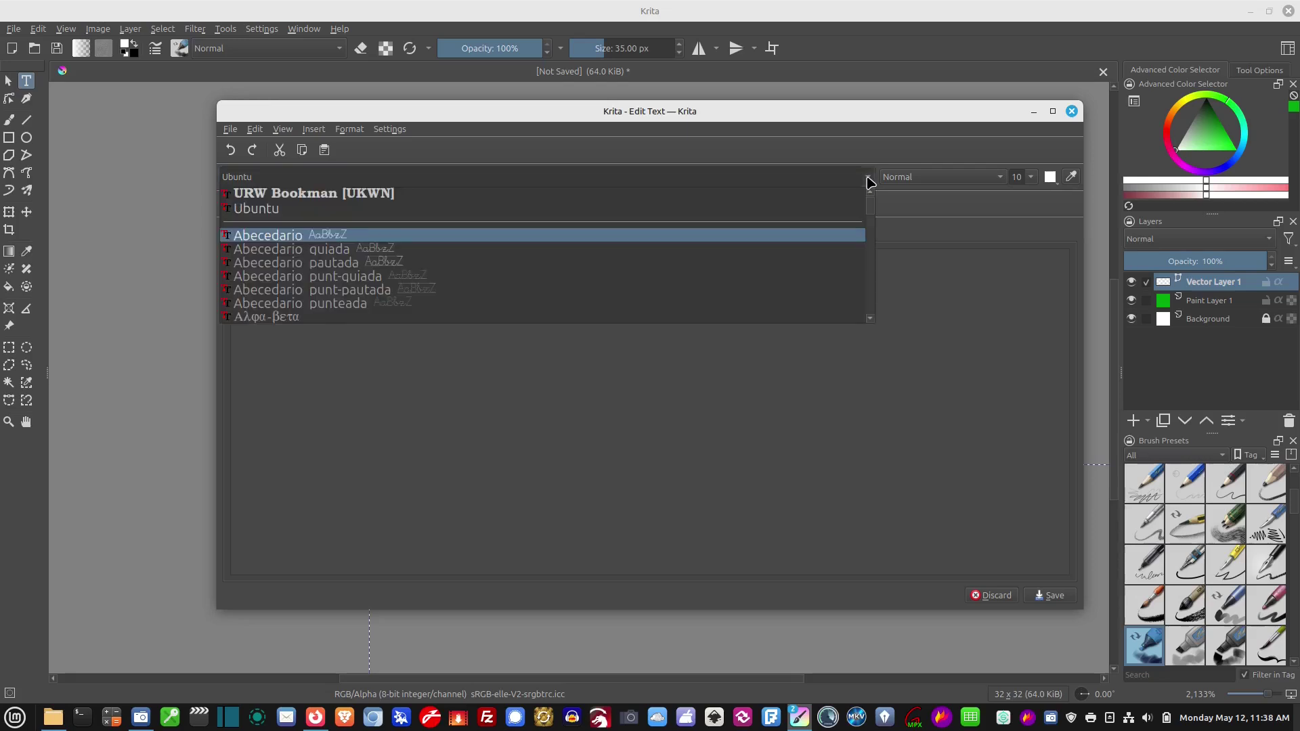
scroll(346, 271, "down", 3)
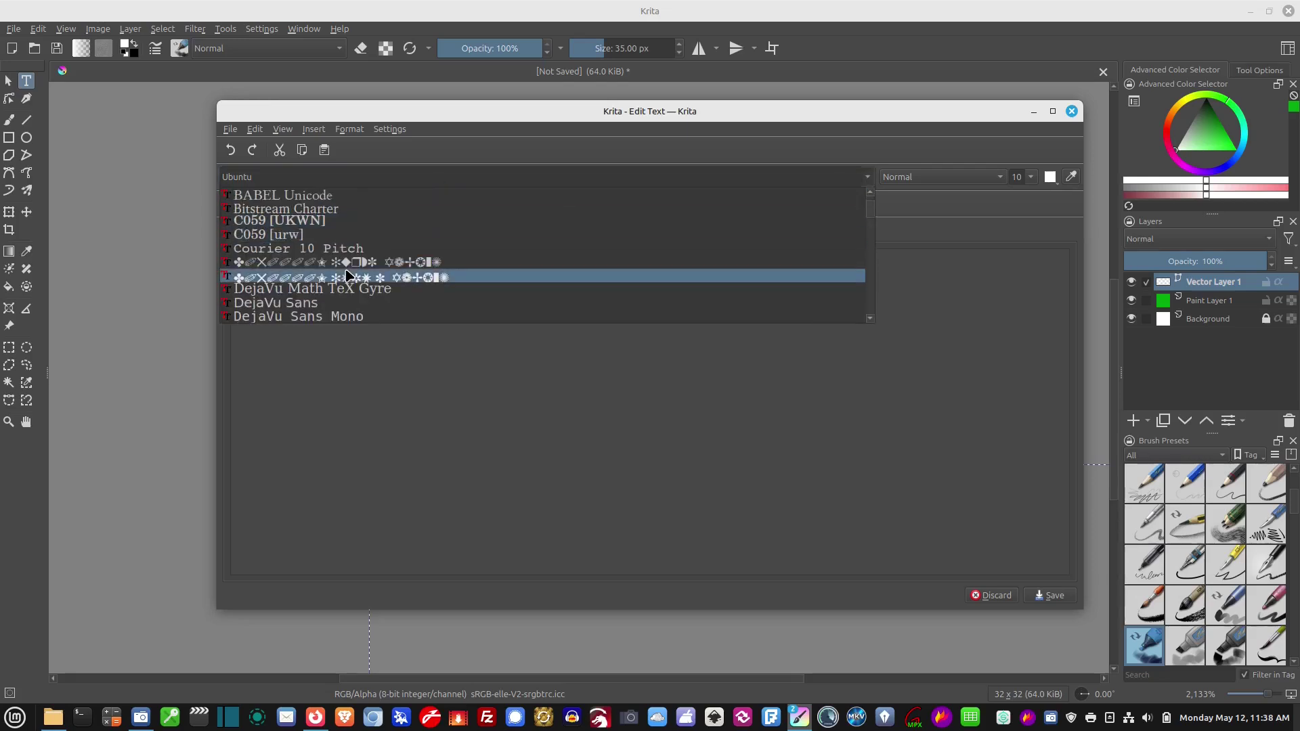
scroll(345, 278, "up", 3)
scroll(345, 277, "down", 10)
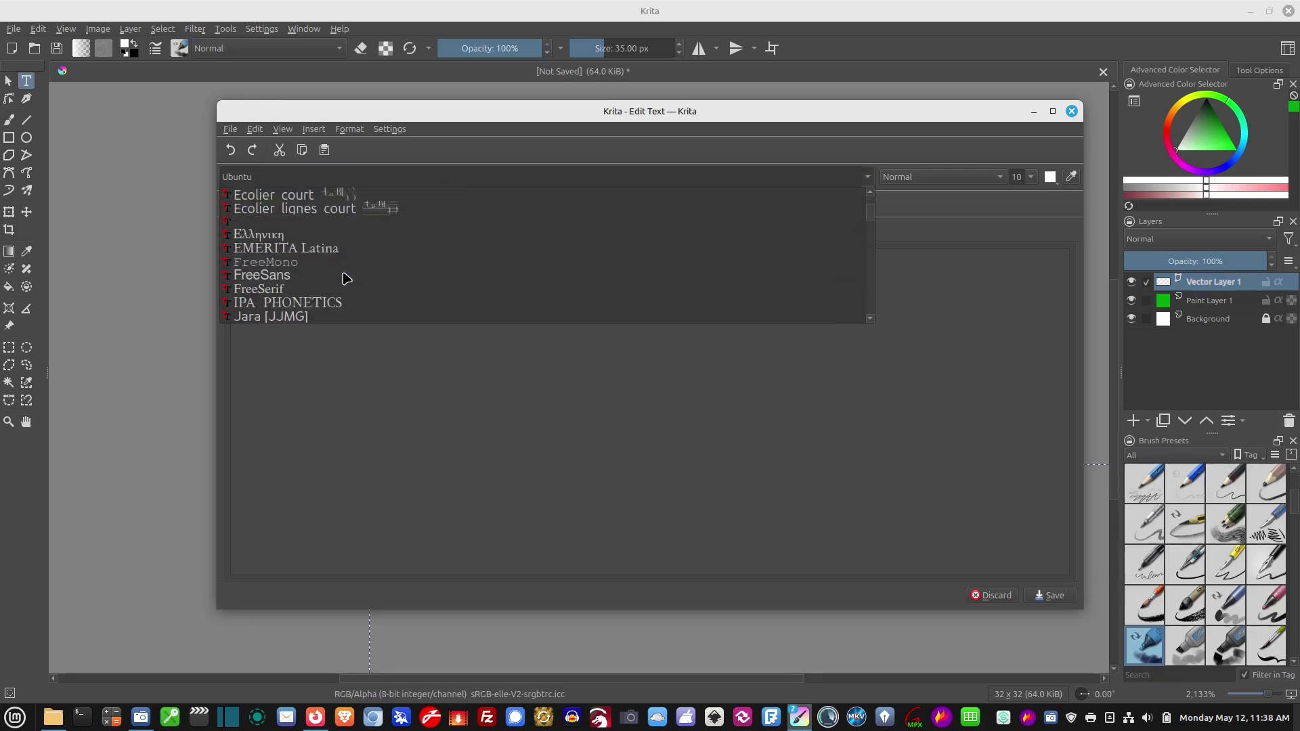
scroll(346, 274, "up", 2)
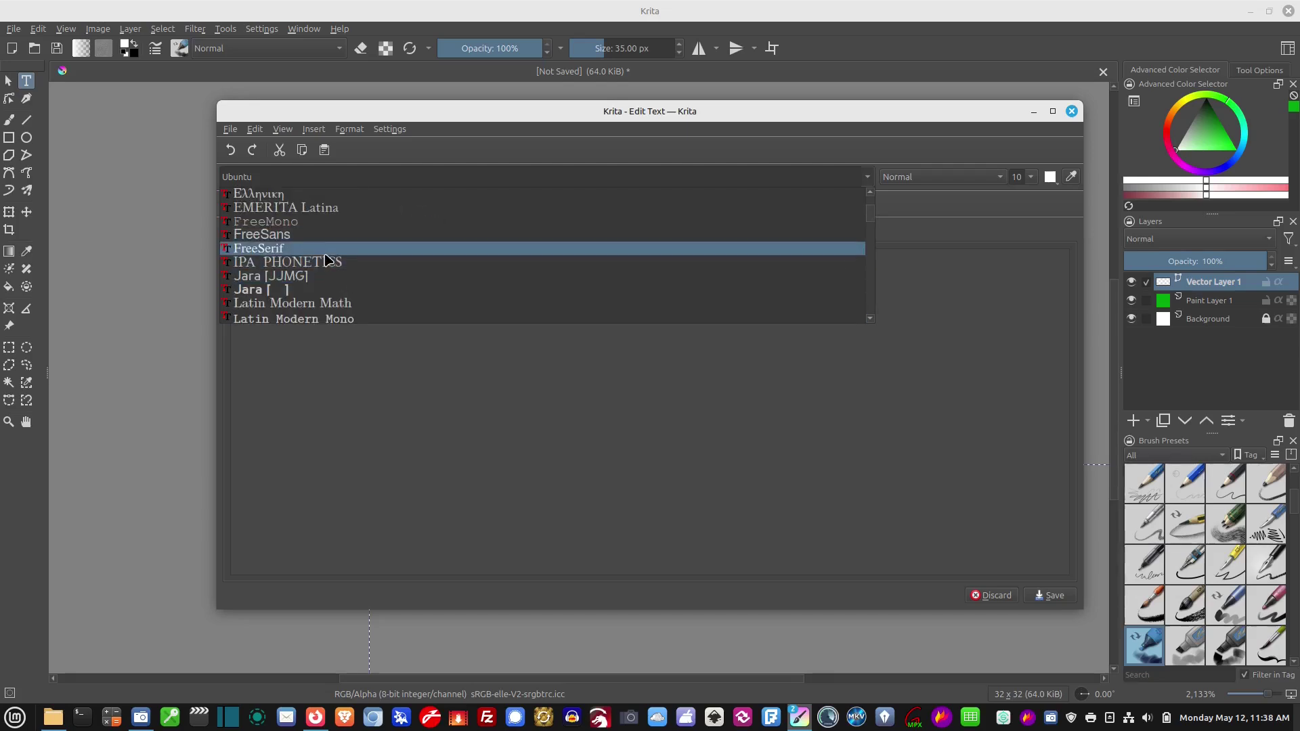
scroll(332, 261, "down", 1)
left_click(259, 249)
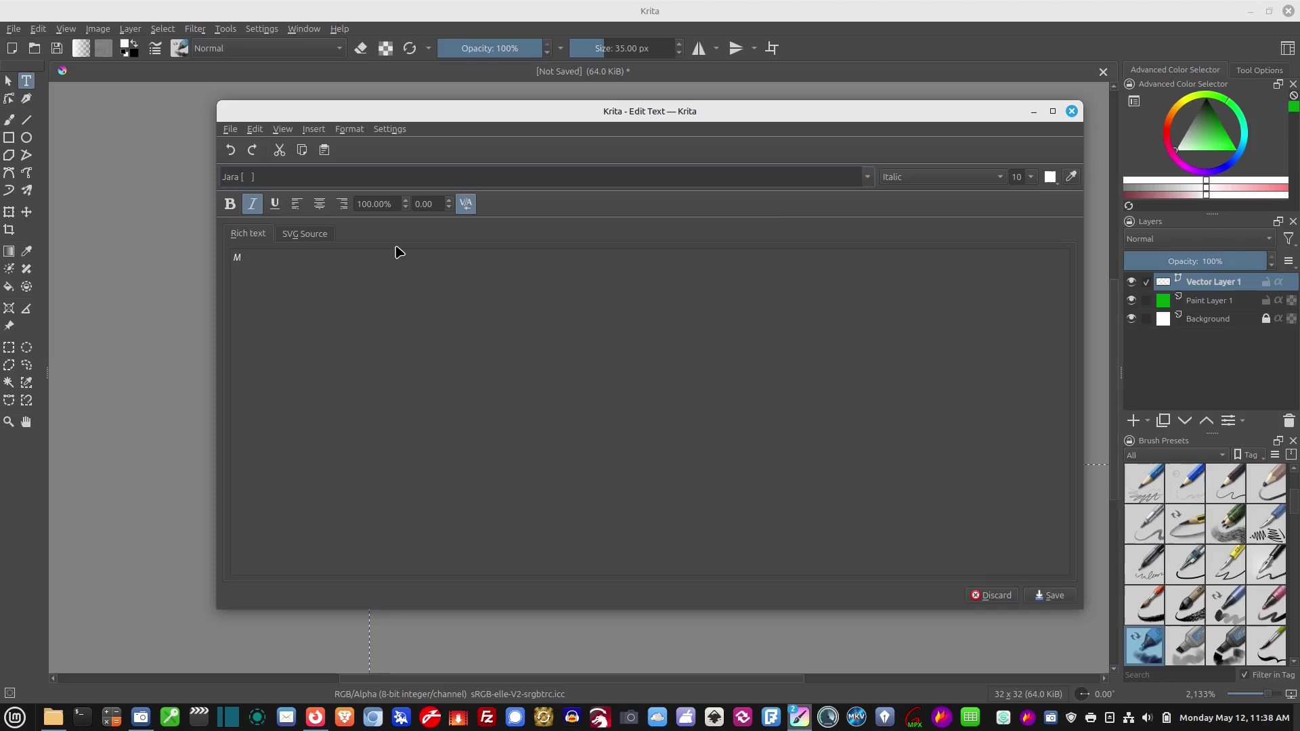
left_click(867, 177)
scroll(466, 252, "up", 5)
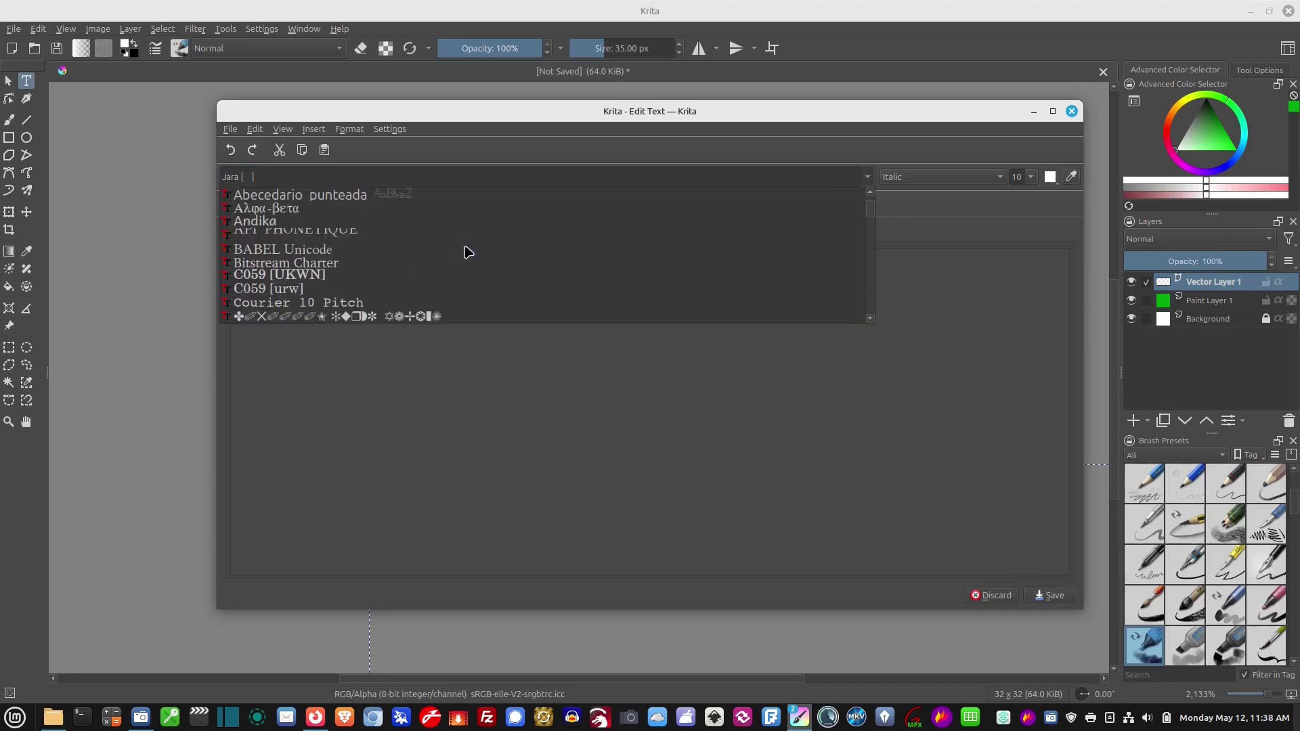
scroll(466, 252, "up", 3)
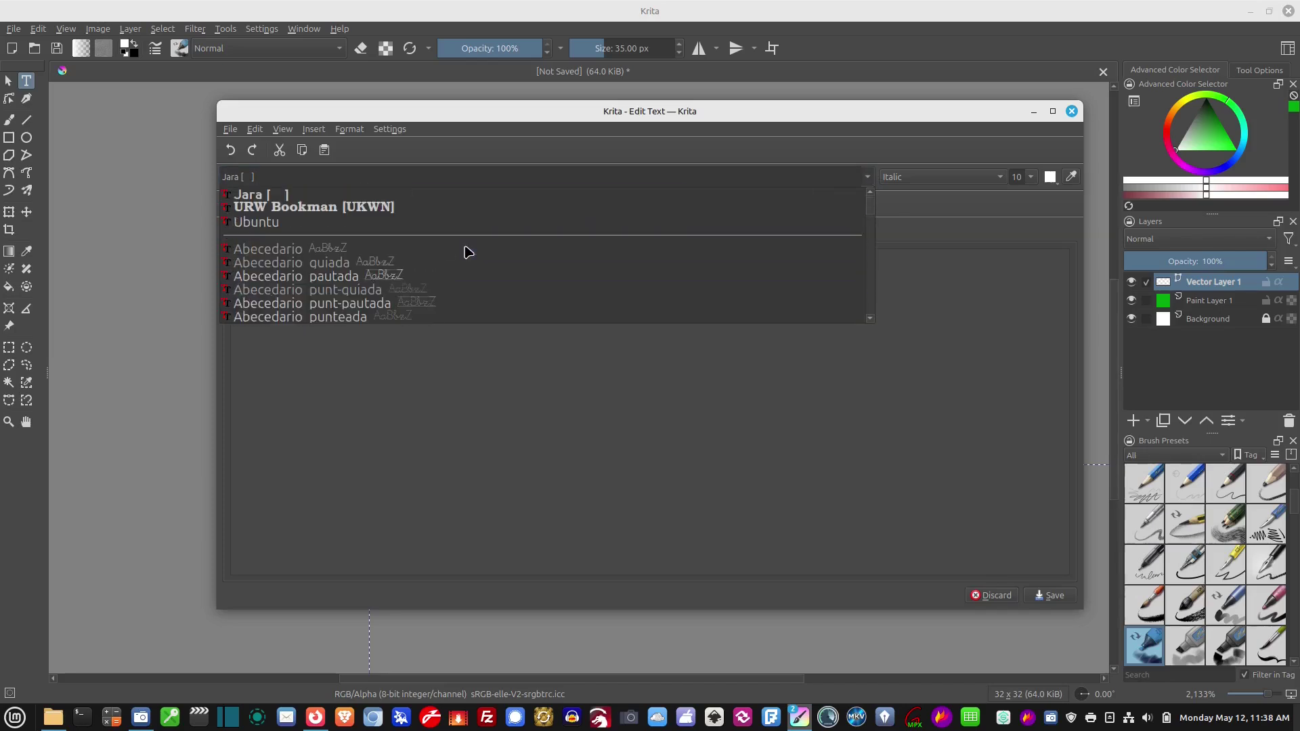
left_click(337, 213)
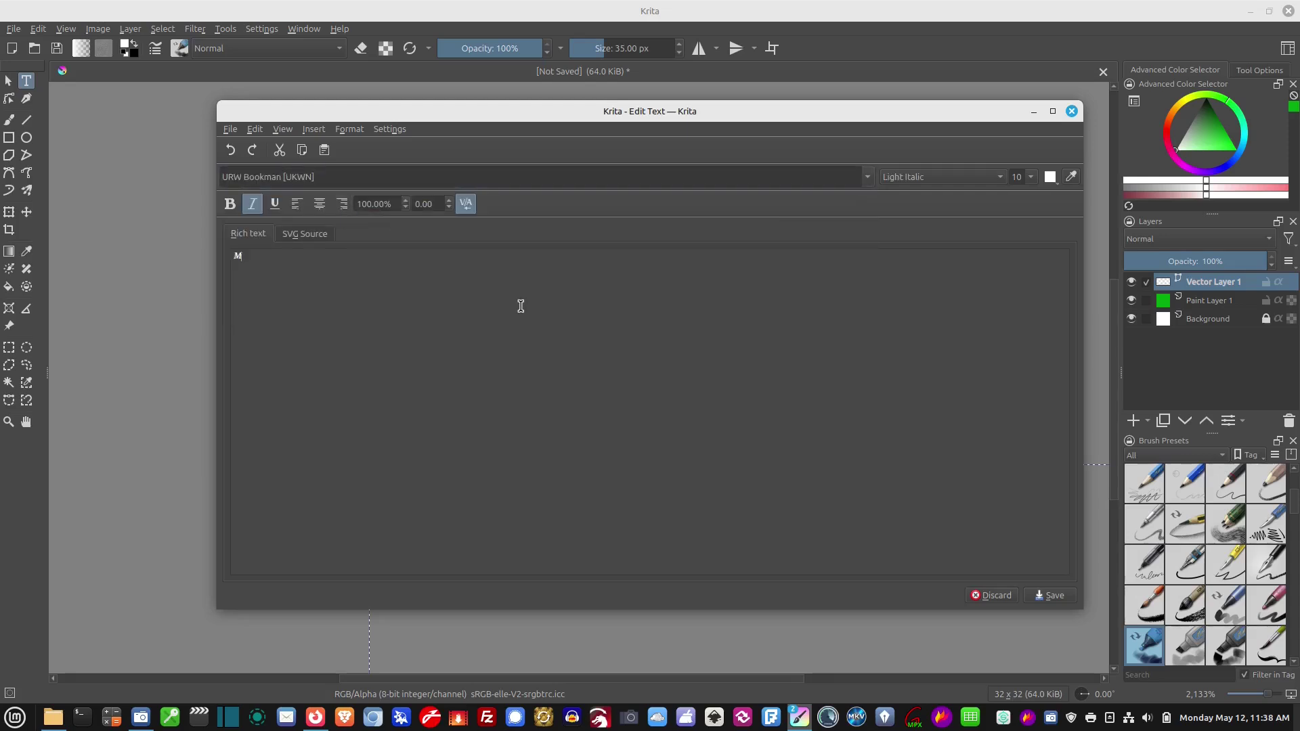
Select the letter M and give it the Demi font style.
left_click_drag(522, 250, 96, 246)
left_click(984, 183)
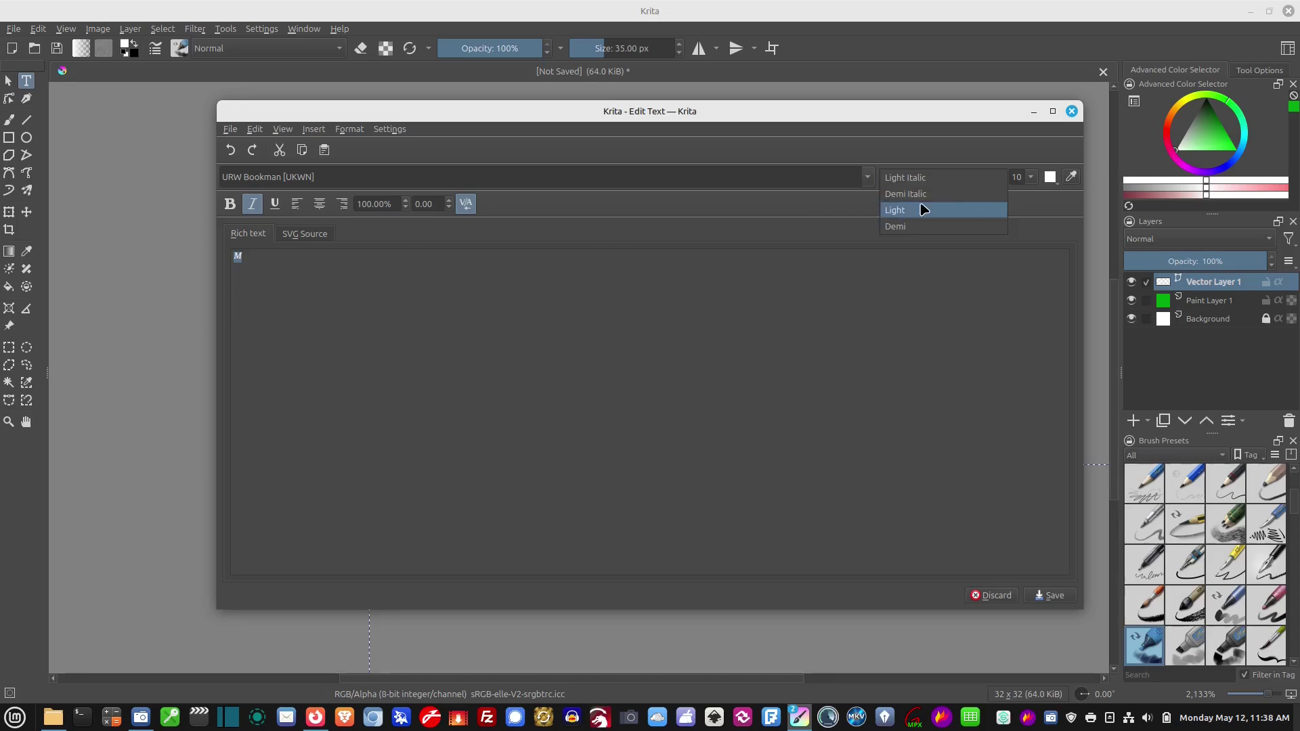
left_click(901, 228)
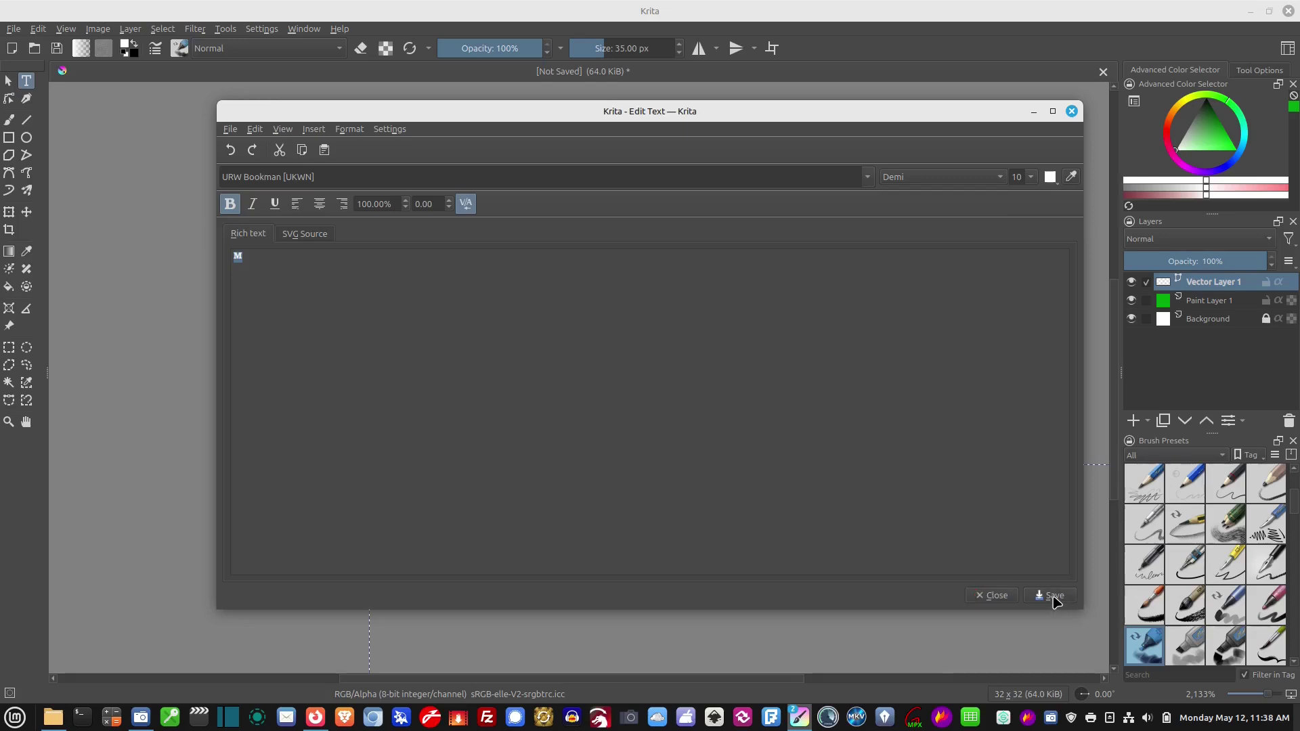
Keep the text and move the M shape higher on the canvas.
left_click(990, 595)
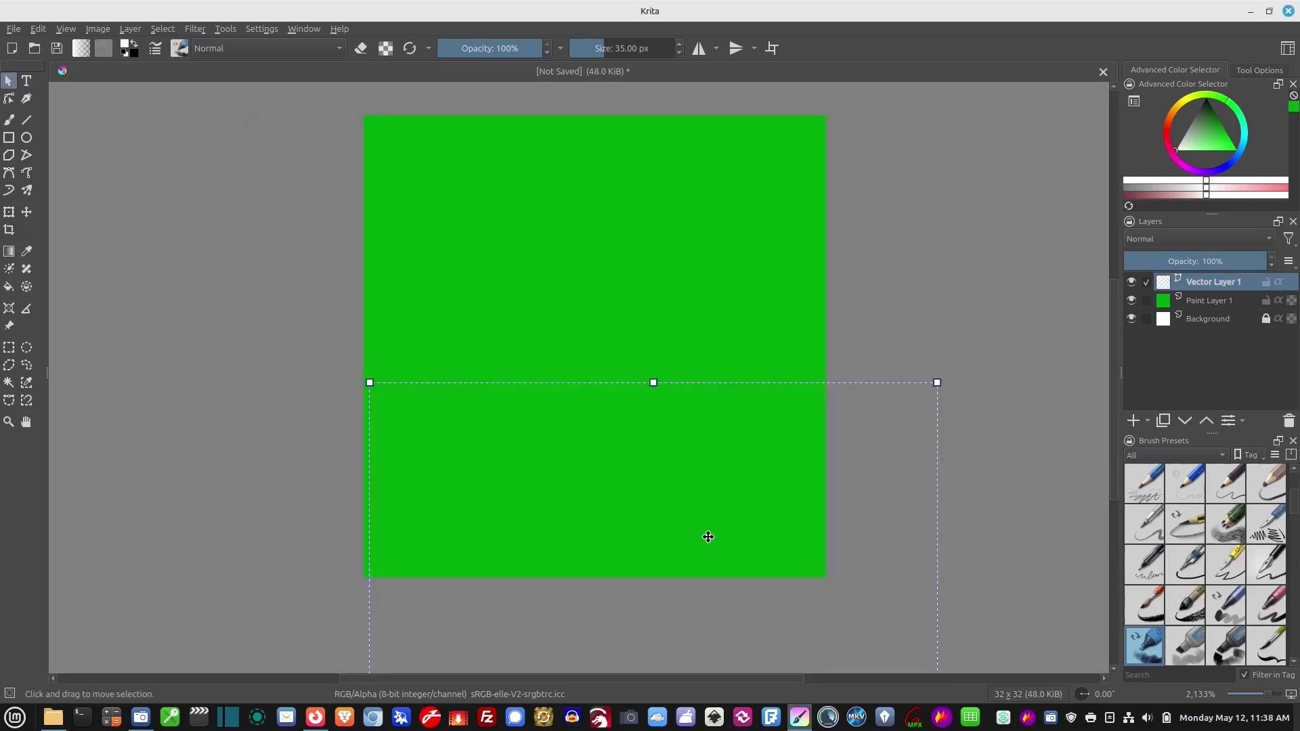
left_click_drag(663, 491, 609, 147)
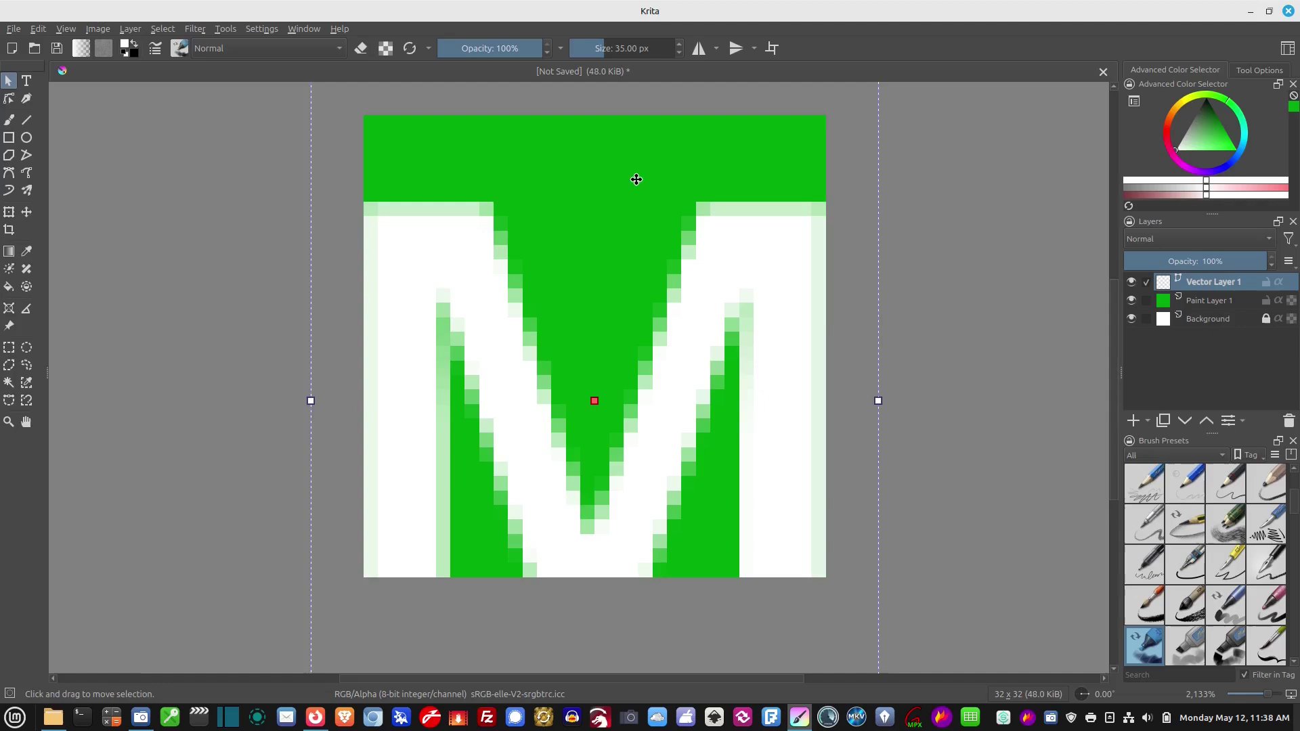
scroll(949, 357, "down", 1)
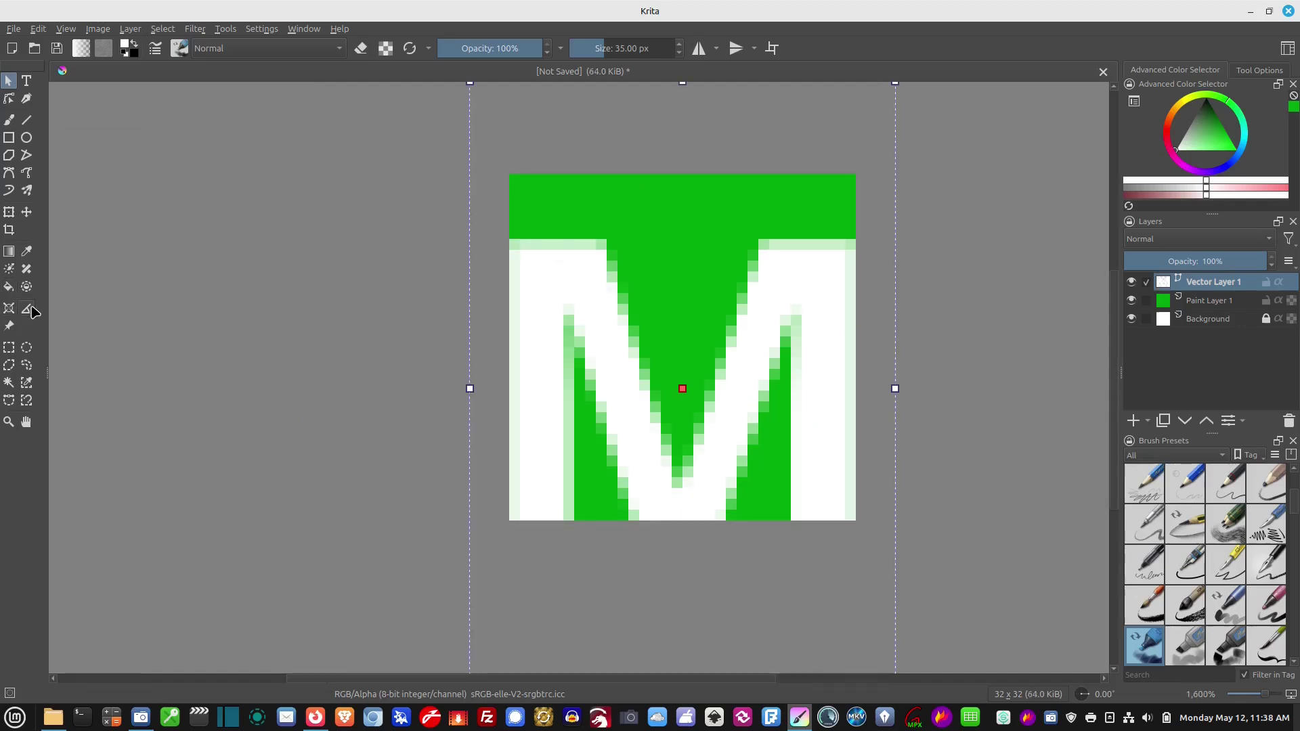
scroll(999, 264, "up", 1)
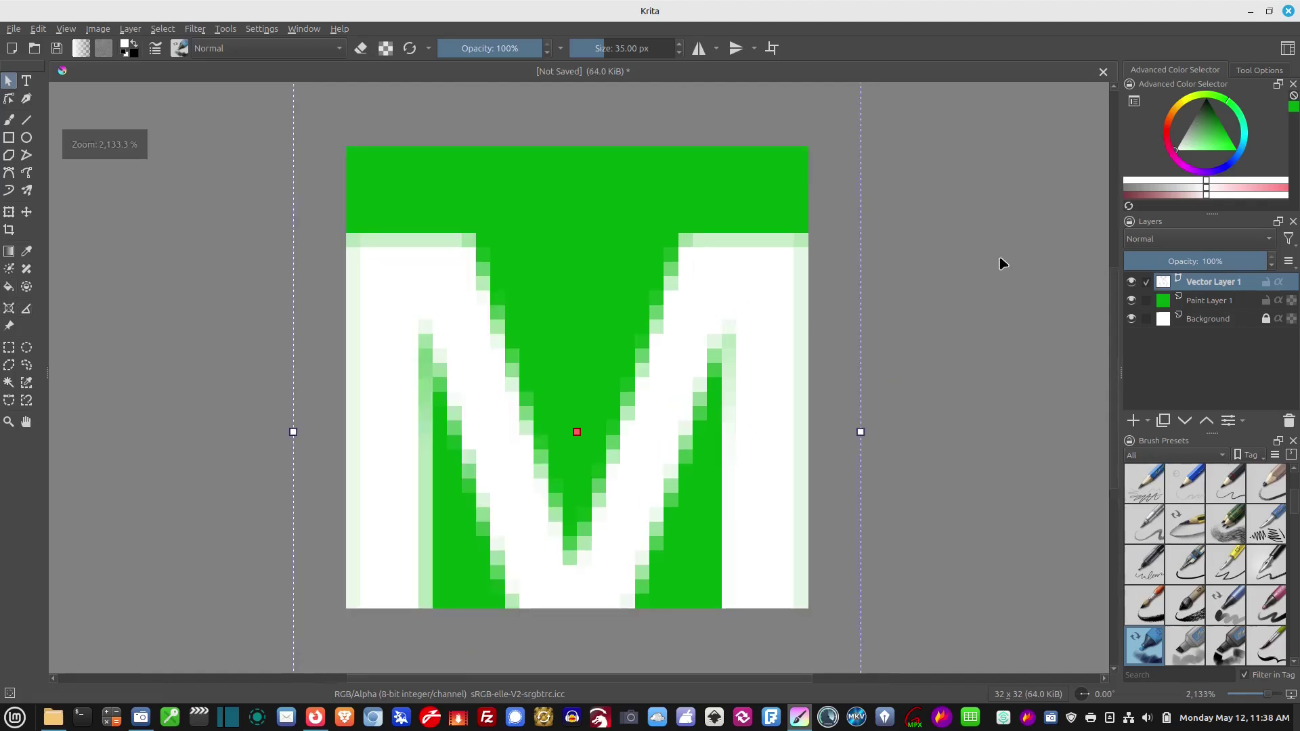
scroll(205, 331, "down", 1)
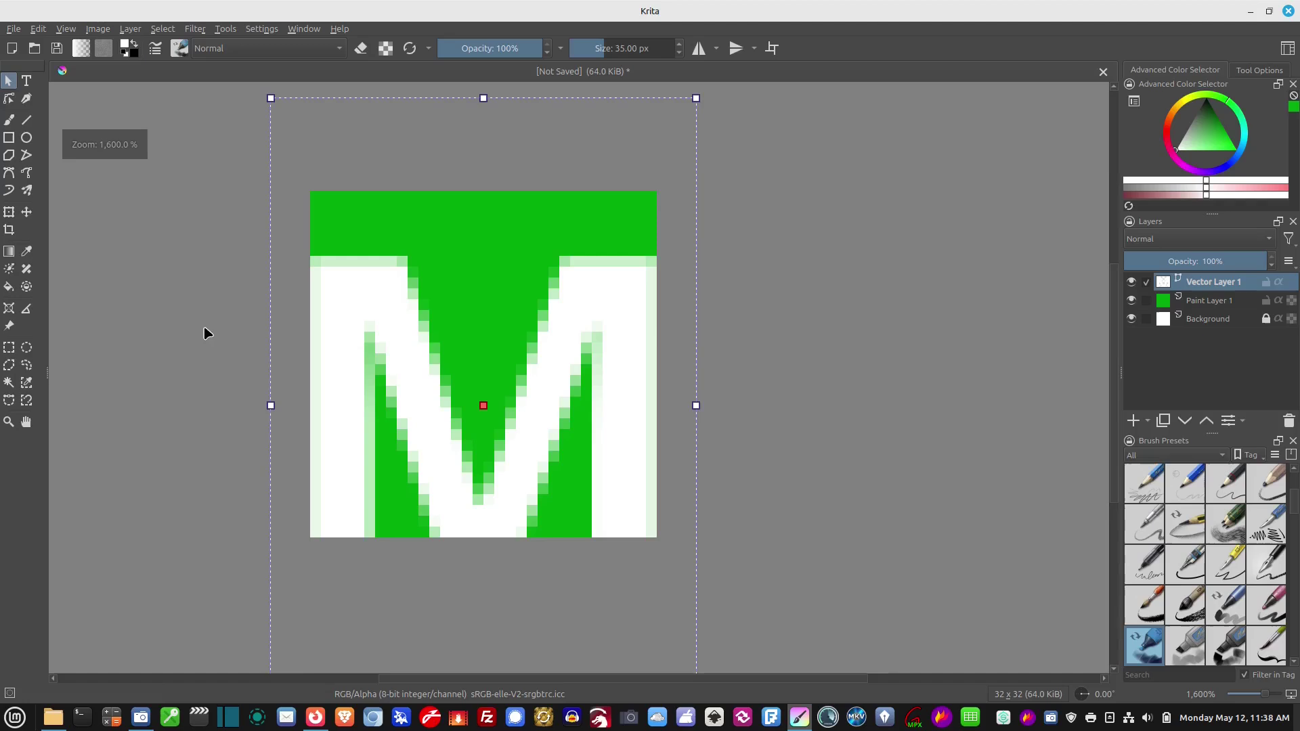
Scale the M down with the Transform tool to fit inside the green square.
left_click(10, 212)
left_click_drag(306, 255, 503, 369)
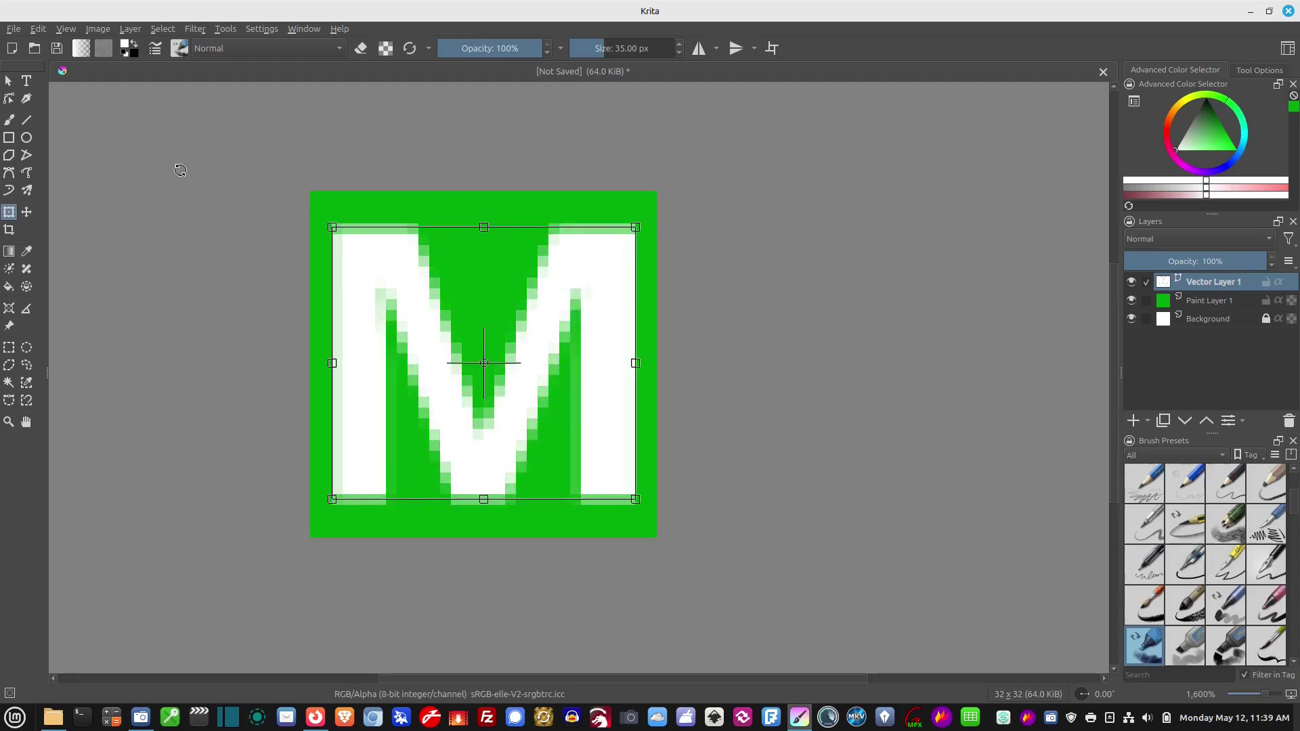
key("Return")
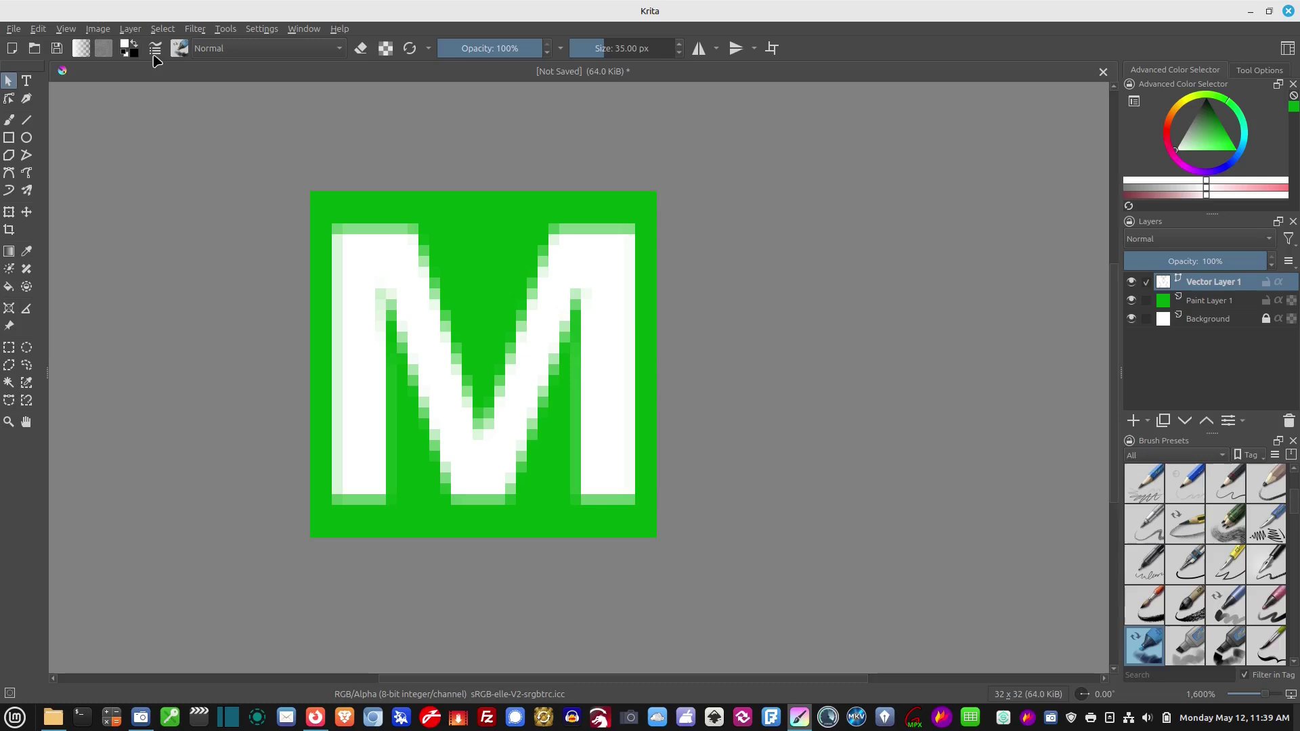
Start File > Save As with PNG image as the file type.
left_click(13, 28)
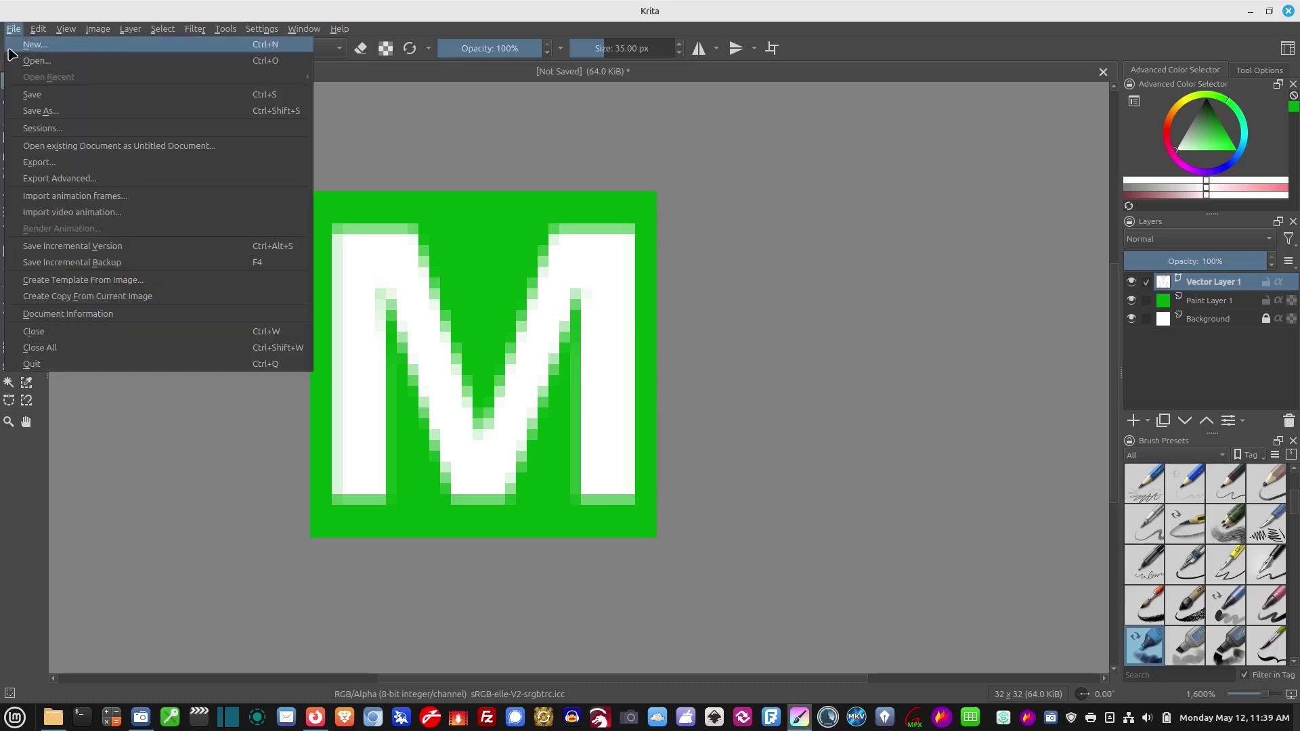
left_click(30, 111)
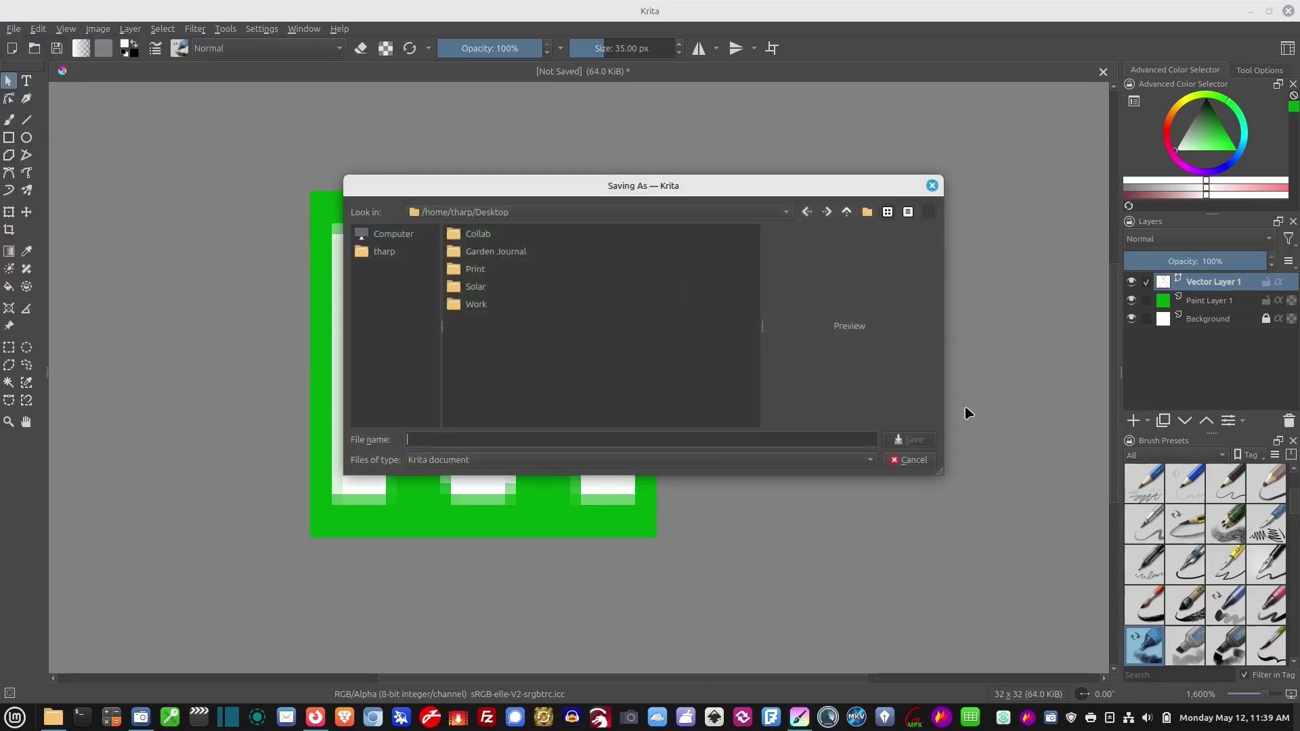
left_click(441, 460)
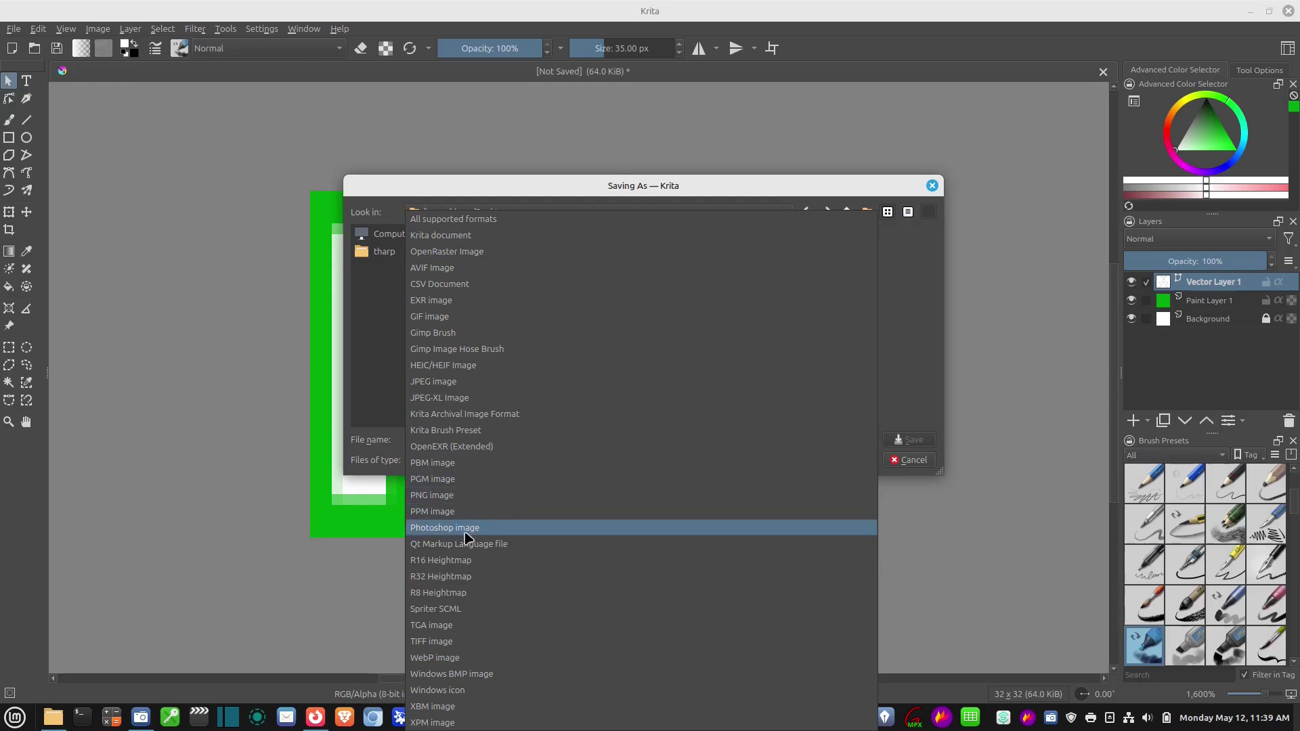
left_click(457, 495)
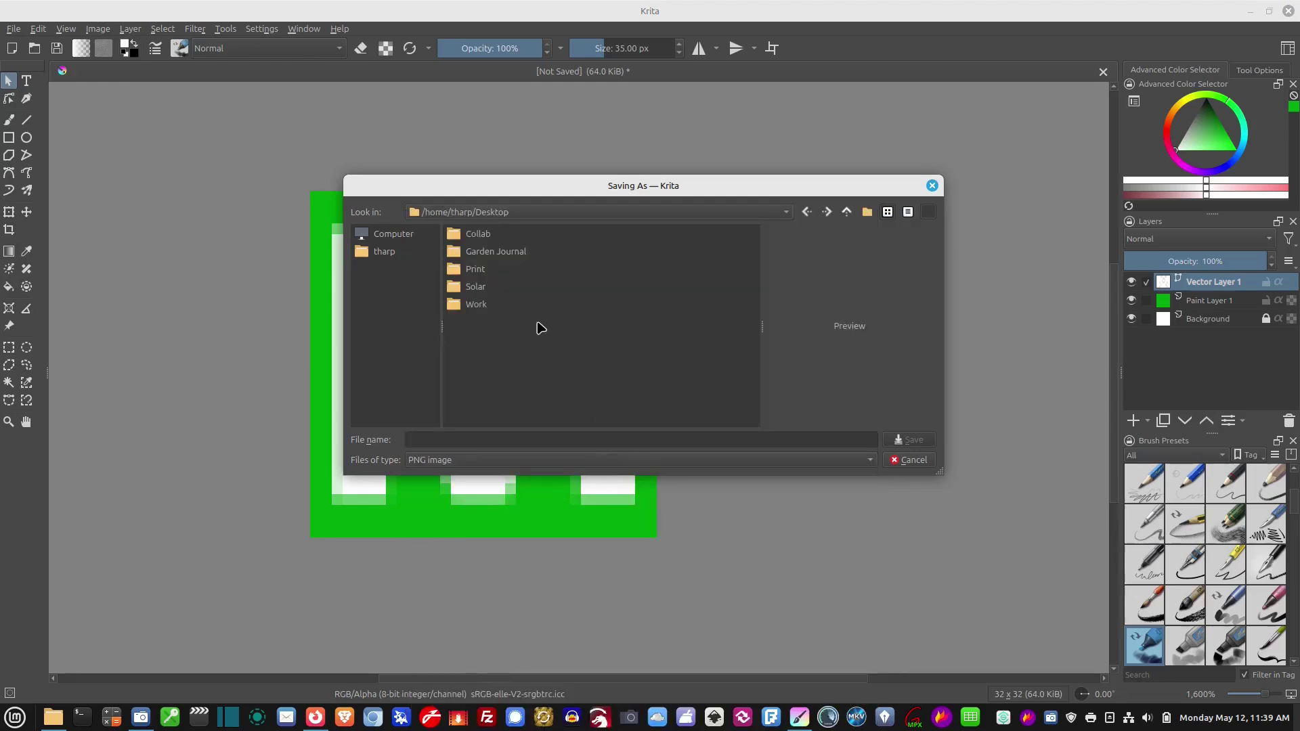
Navigate the save dialog to /usr/share/icons.
left_click(414, 239)
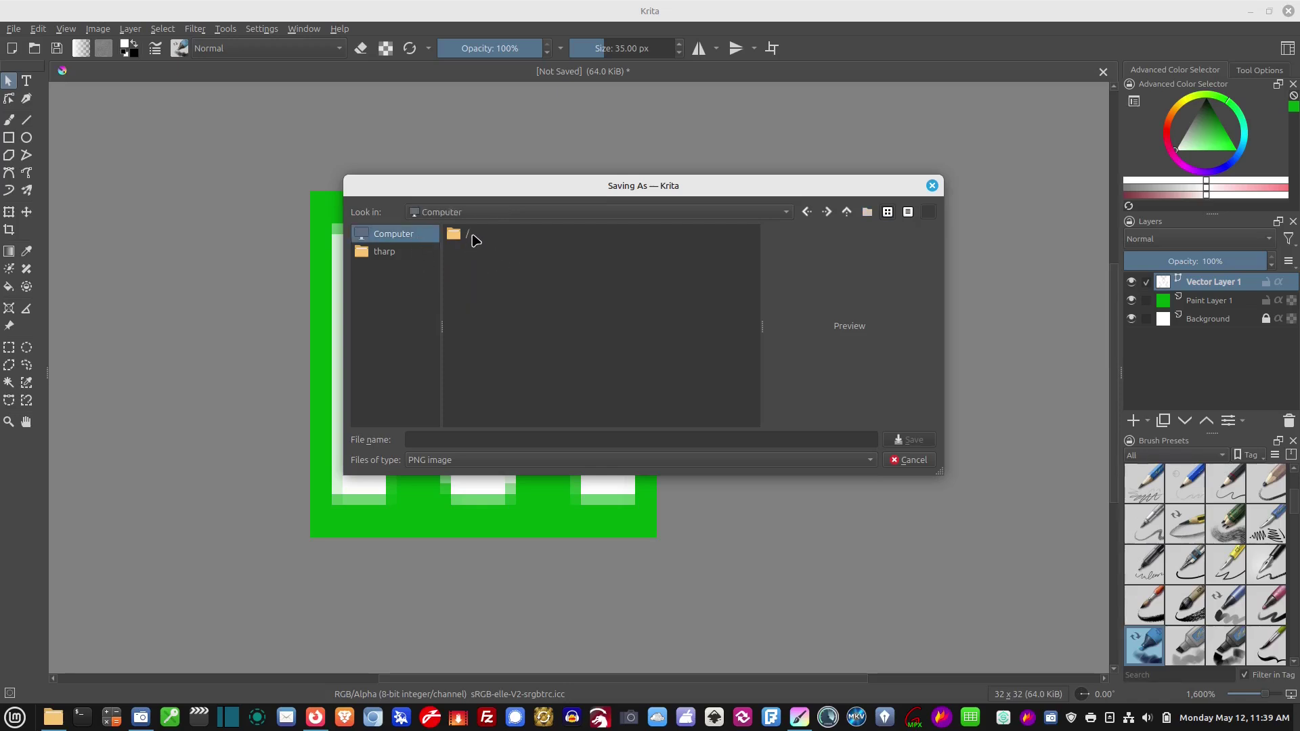
double_click(473, 238)
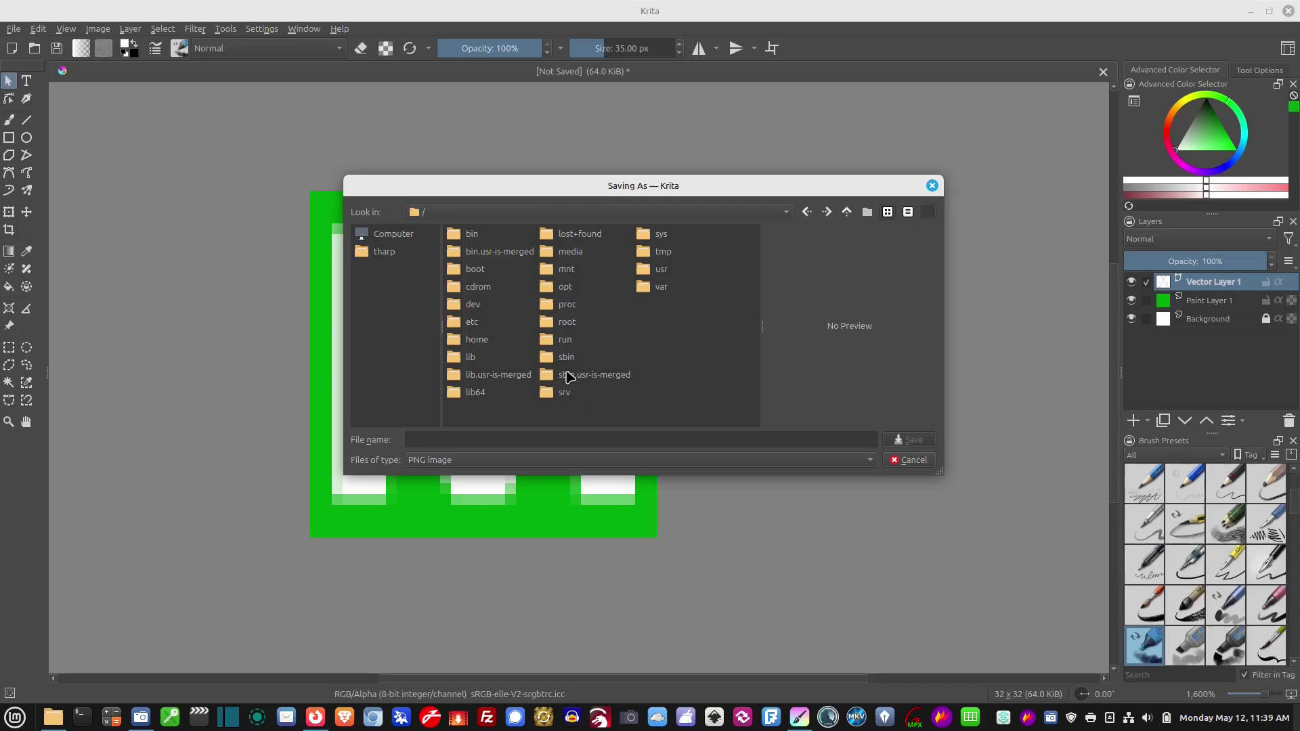
double_click(664, 271)
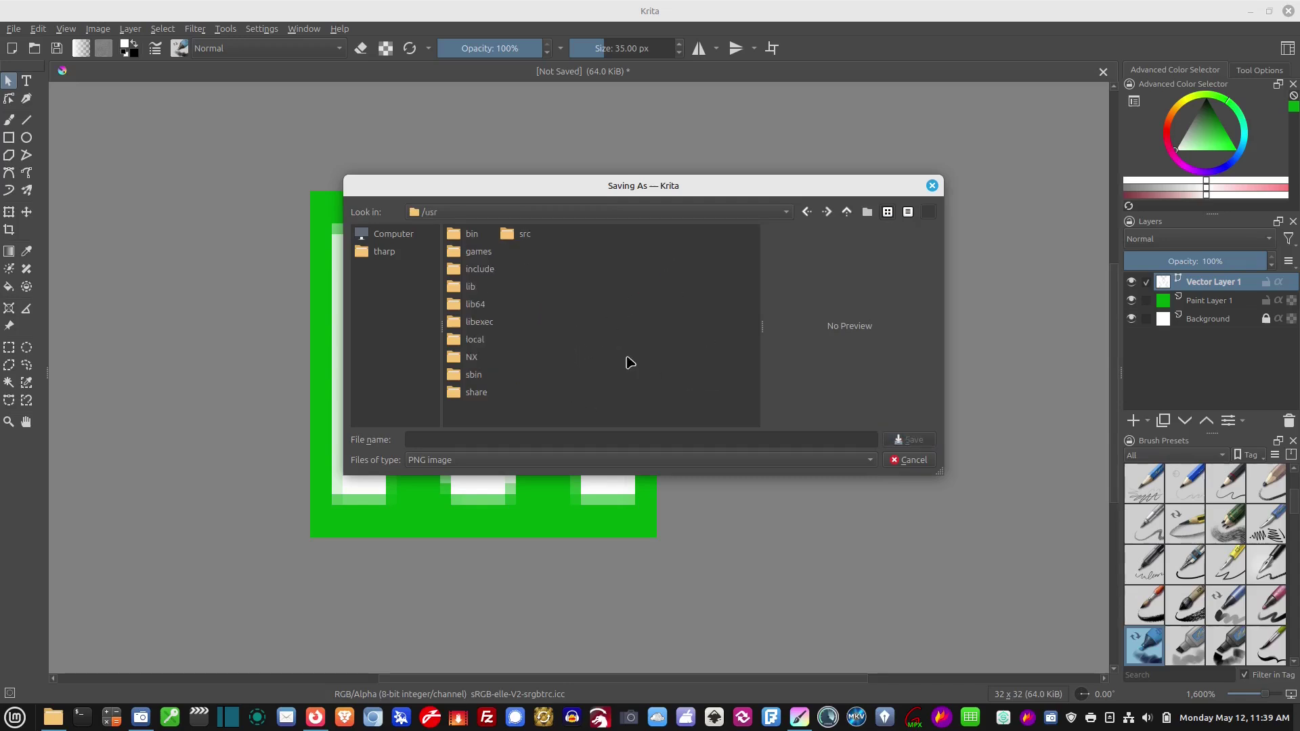
double_click(467, 393)
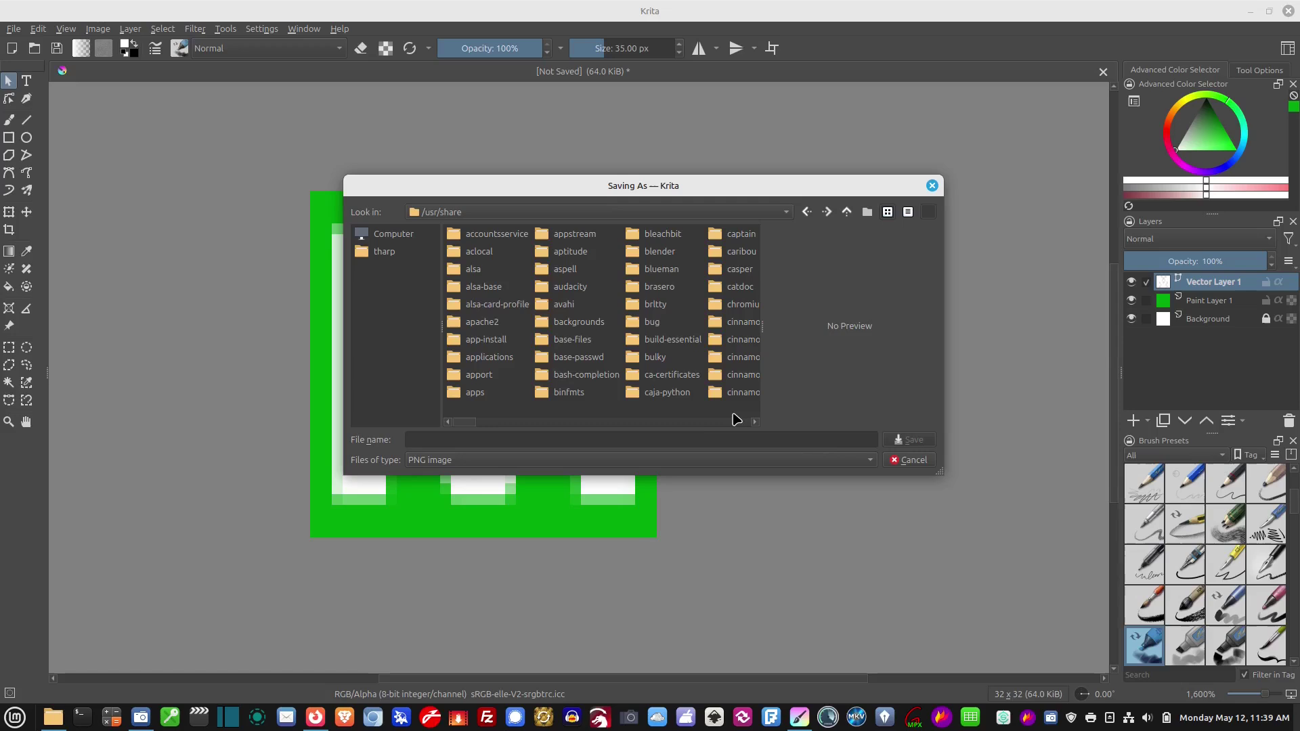
scroll(737, 420, "down", 5)
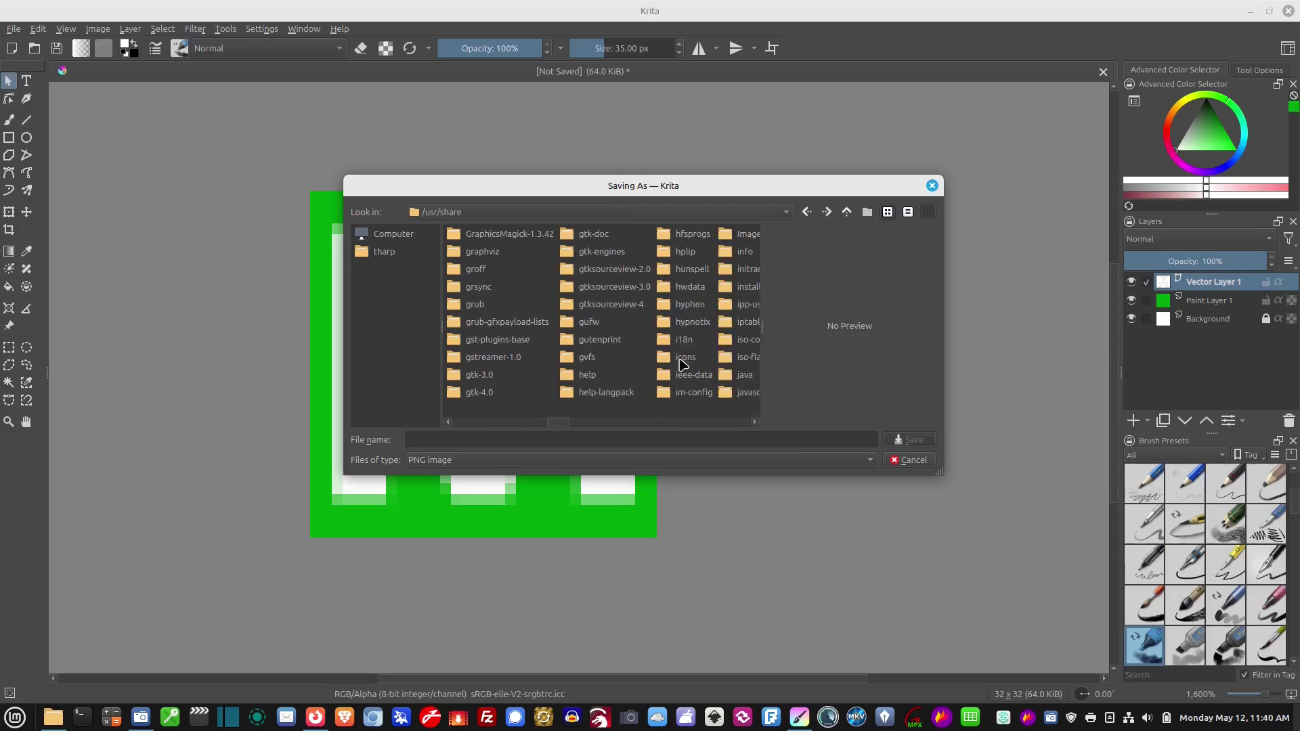
double_click(682, 359)
Save as Mail.png in /usr/share/icons, confirm replacing it, and dismiss the write error.
left_click(466, 442)
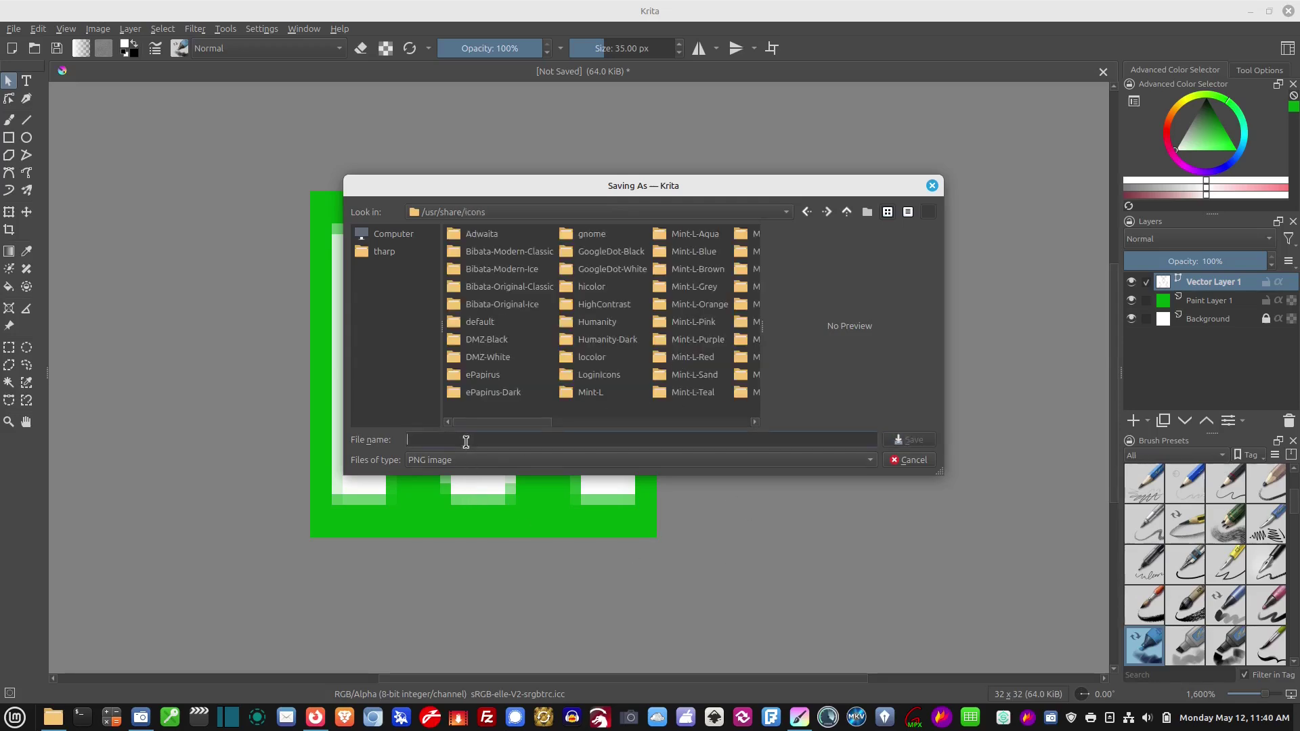
type("Mai")
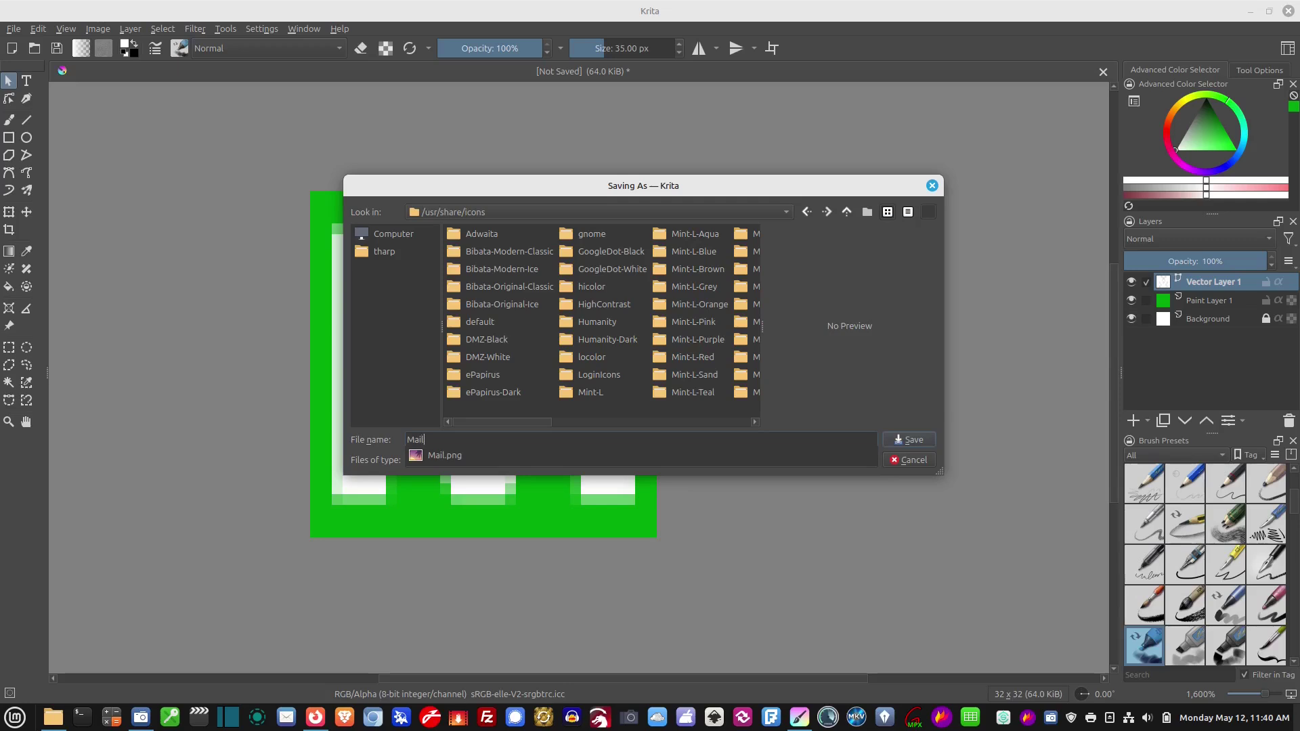
type("l")
left_click(833, 552)
left_click(909, 442)
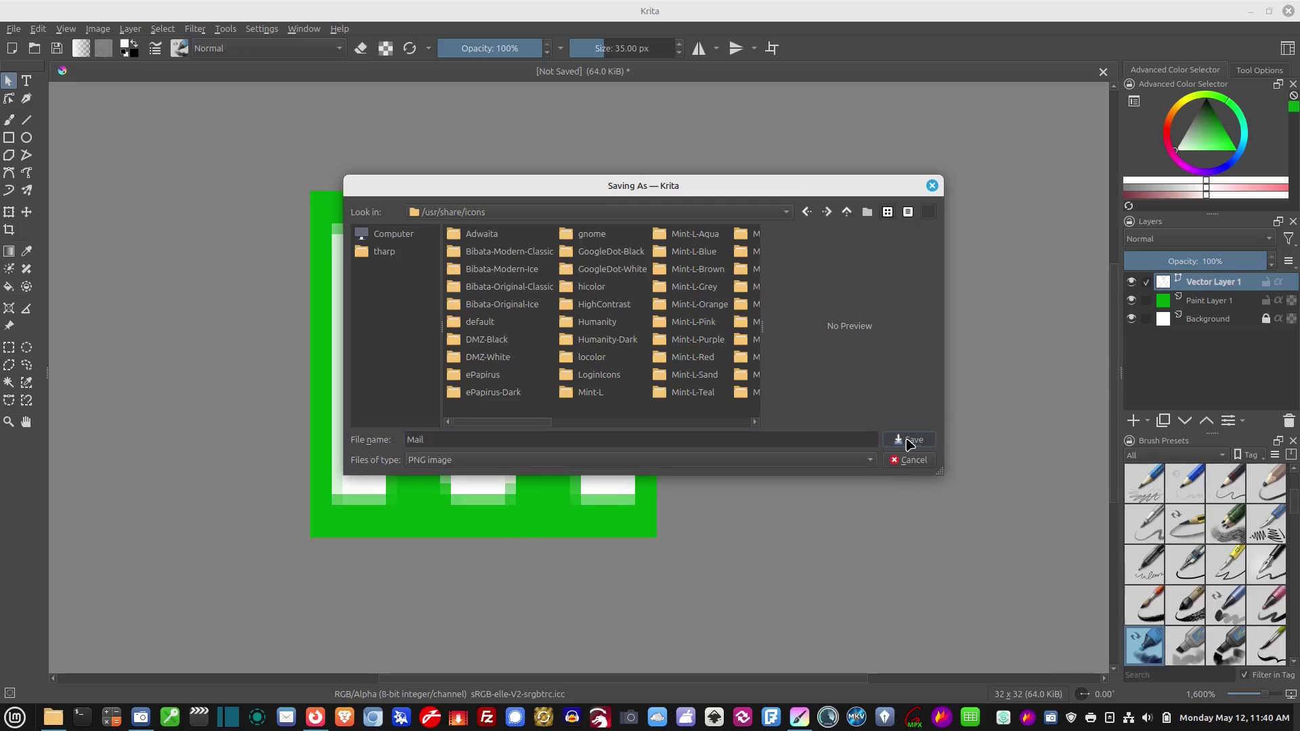
left_click(676, 329)
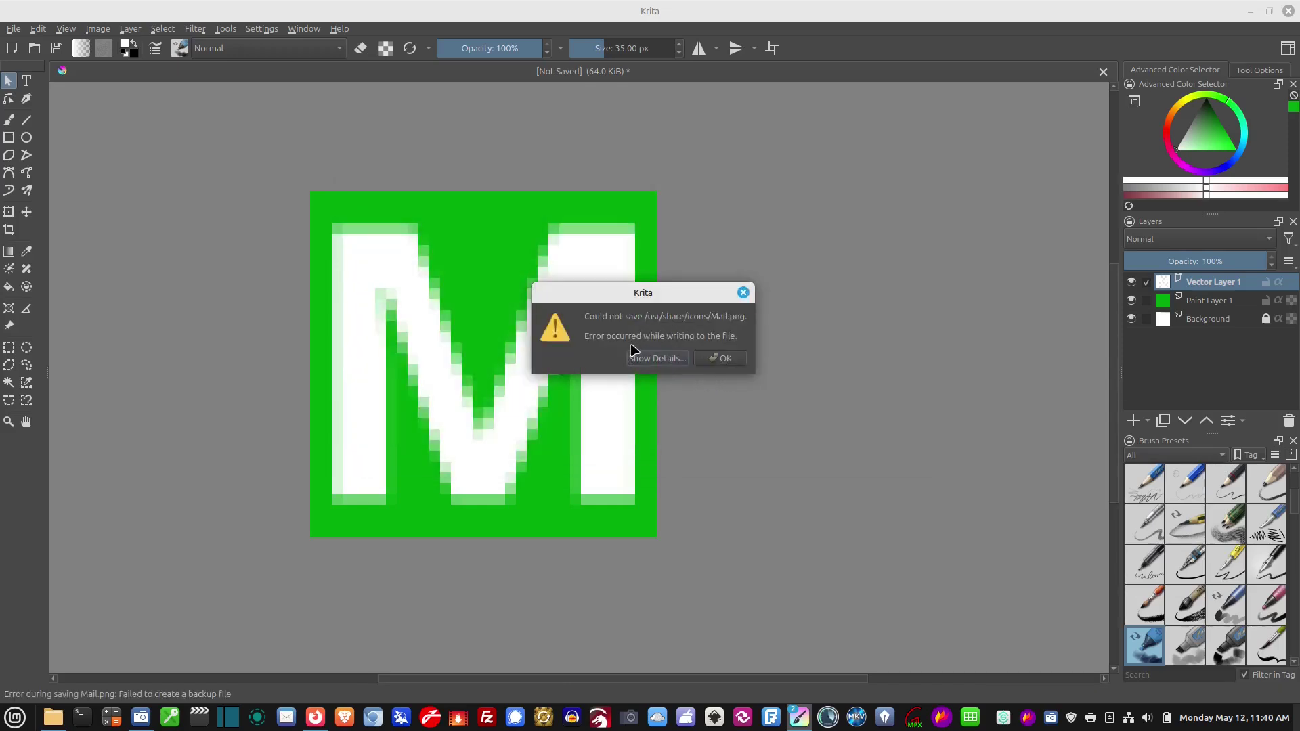
left_click(719, 359)
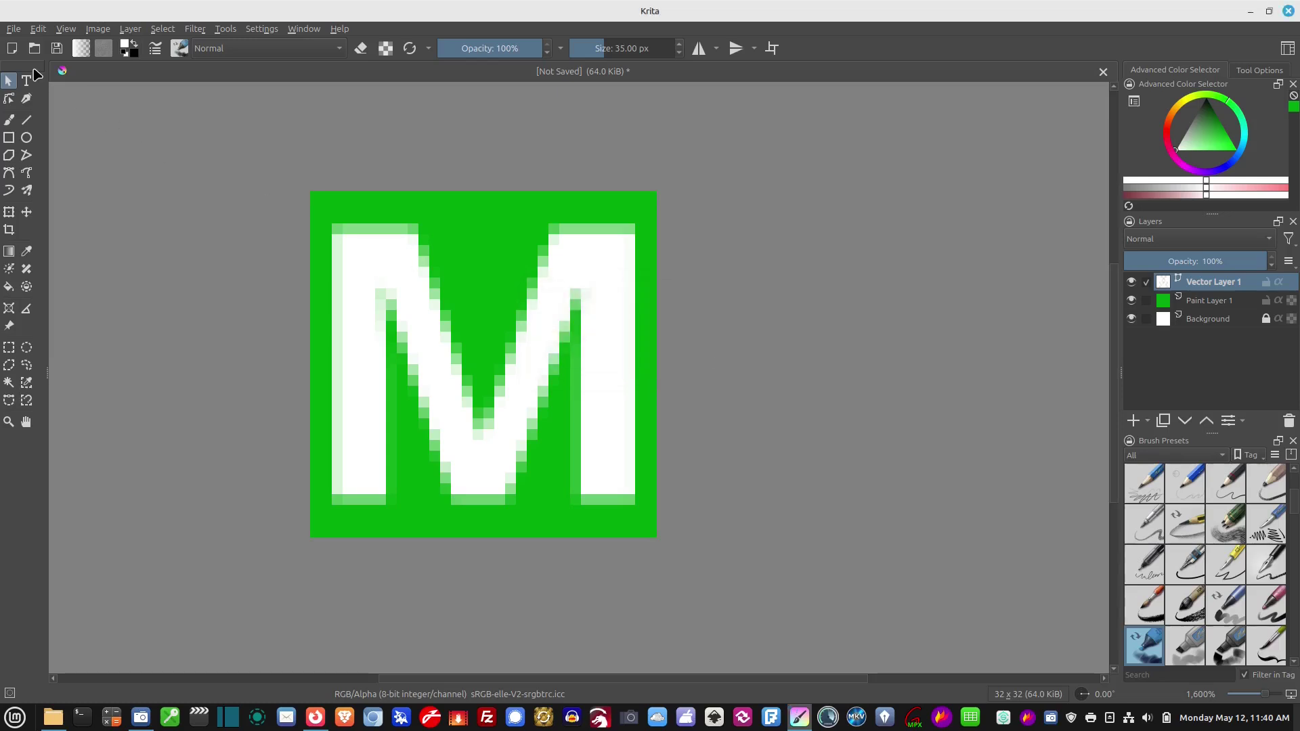
Start Save As again and go to the Desktop folder.
left_click(13, 28)
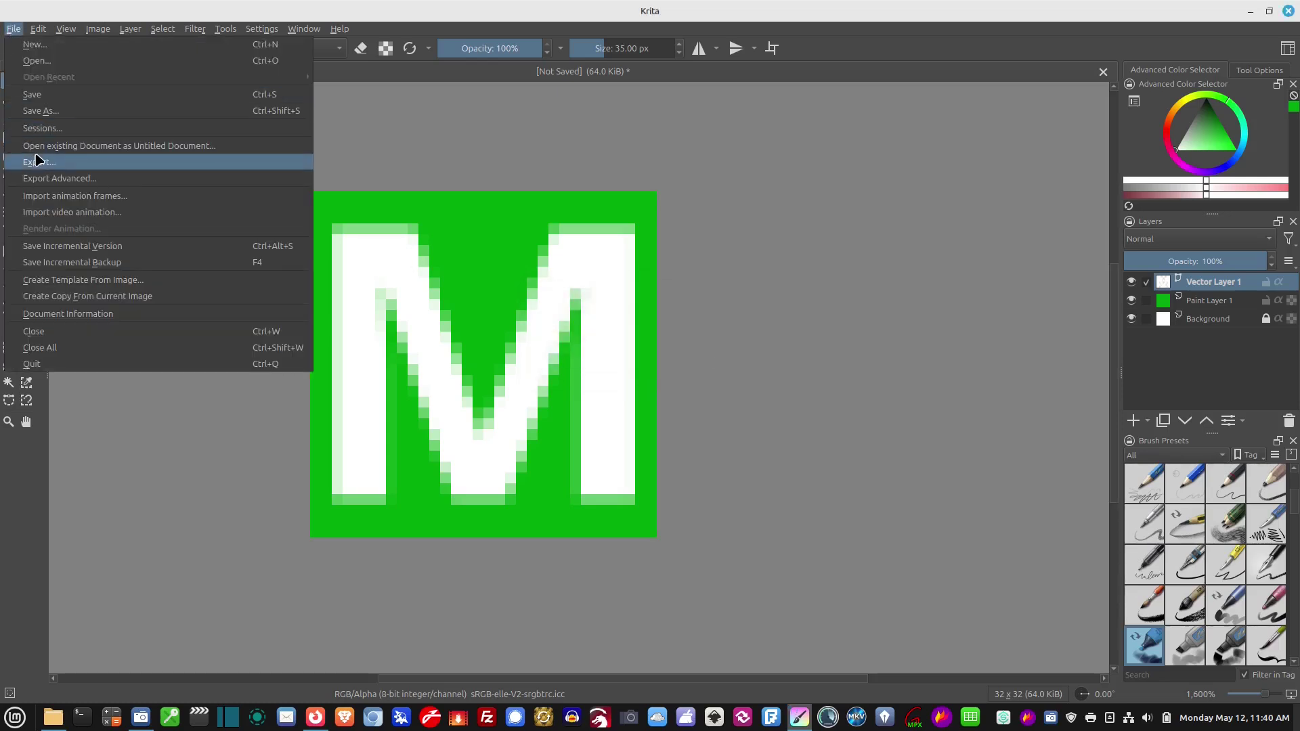
left_click(80, 111)
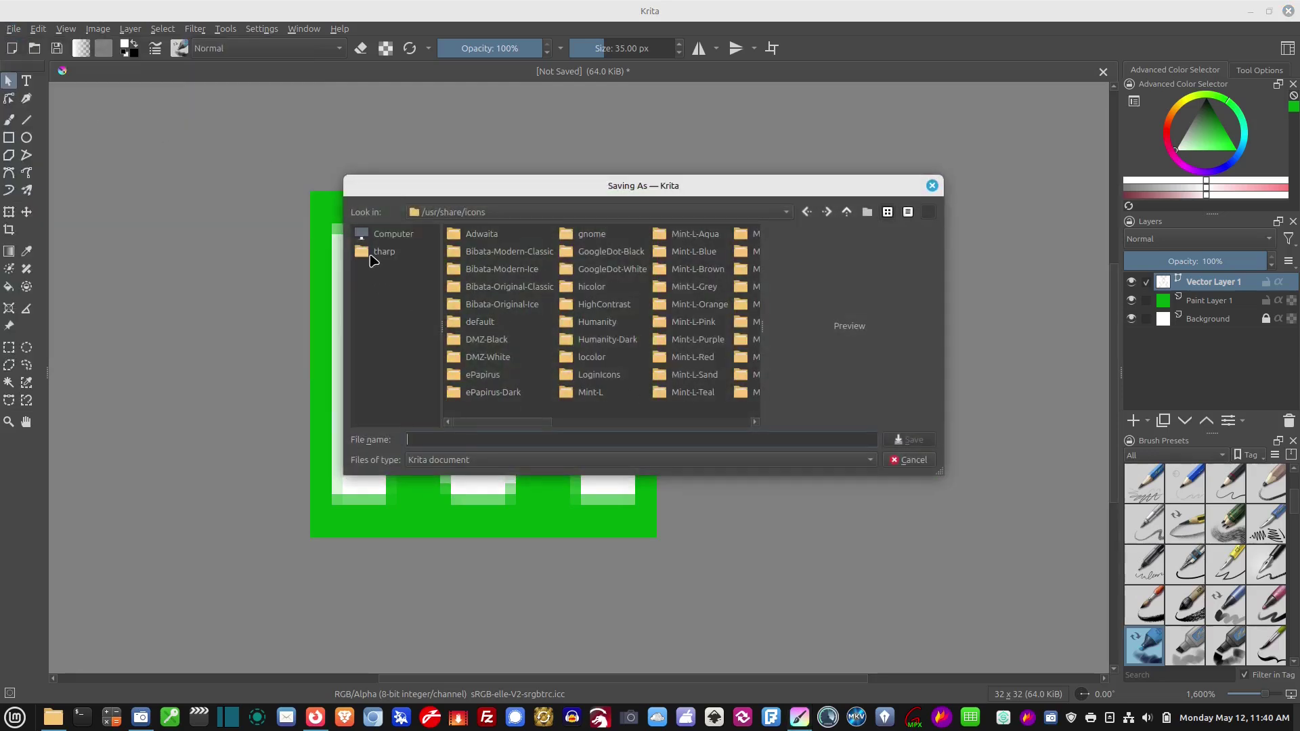
left_click(371, 254)
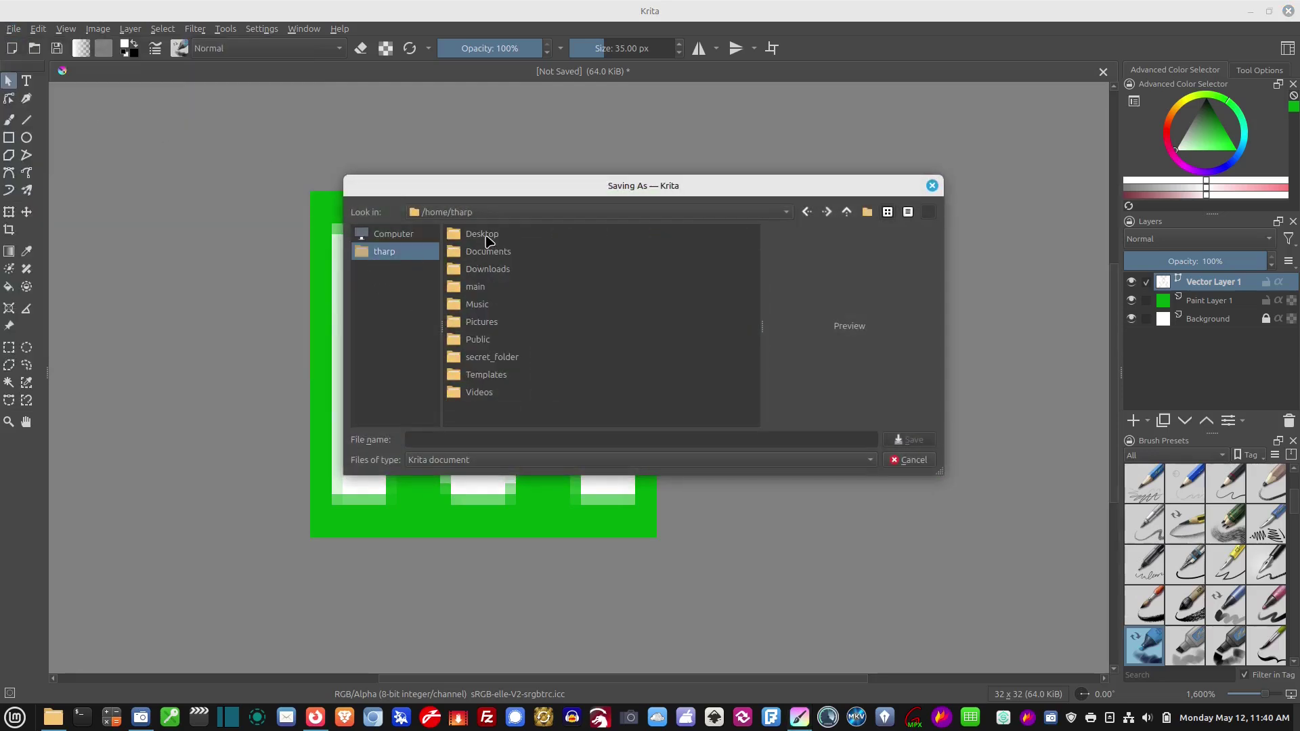
double_click(485, 235)
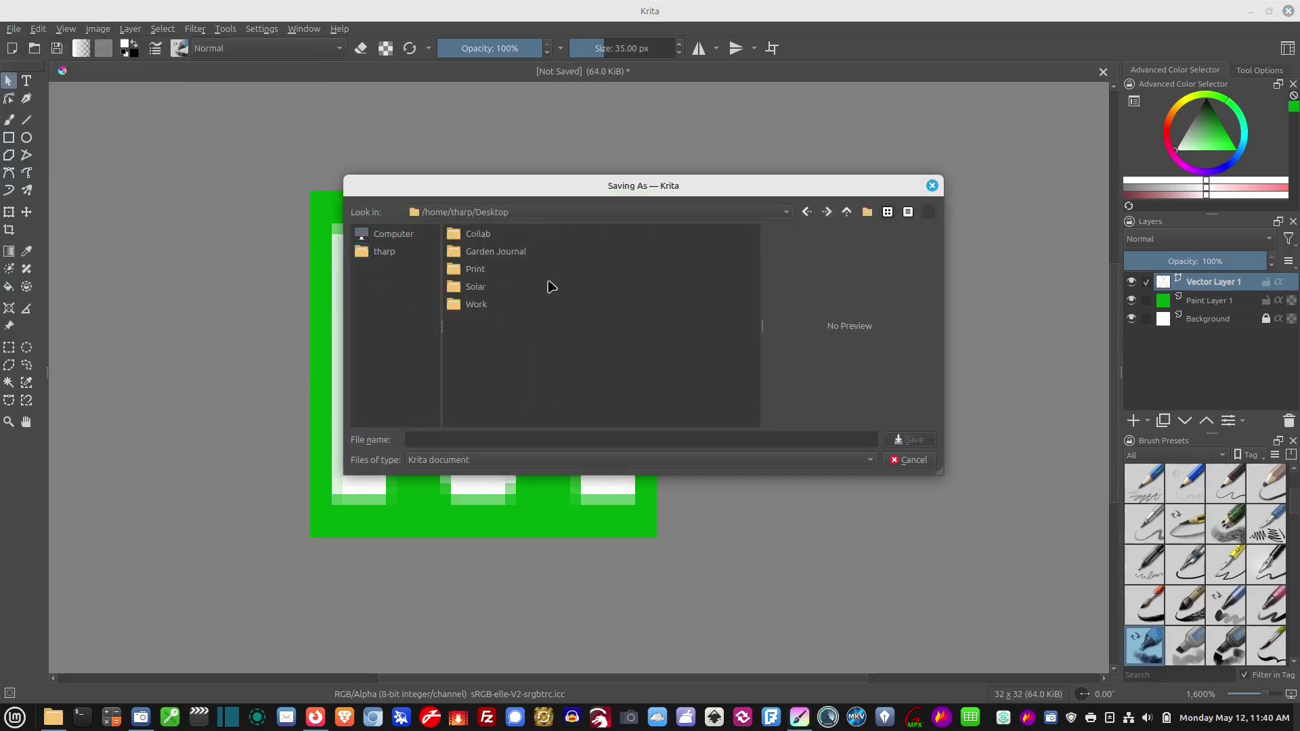
Save the icon there as Mail in PNG format, accepting the PNG options.
left_click(522, 443)
type("Mail")
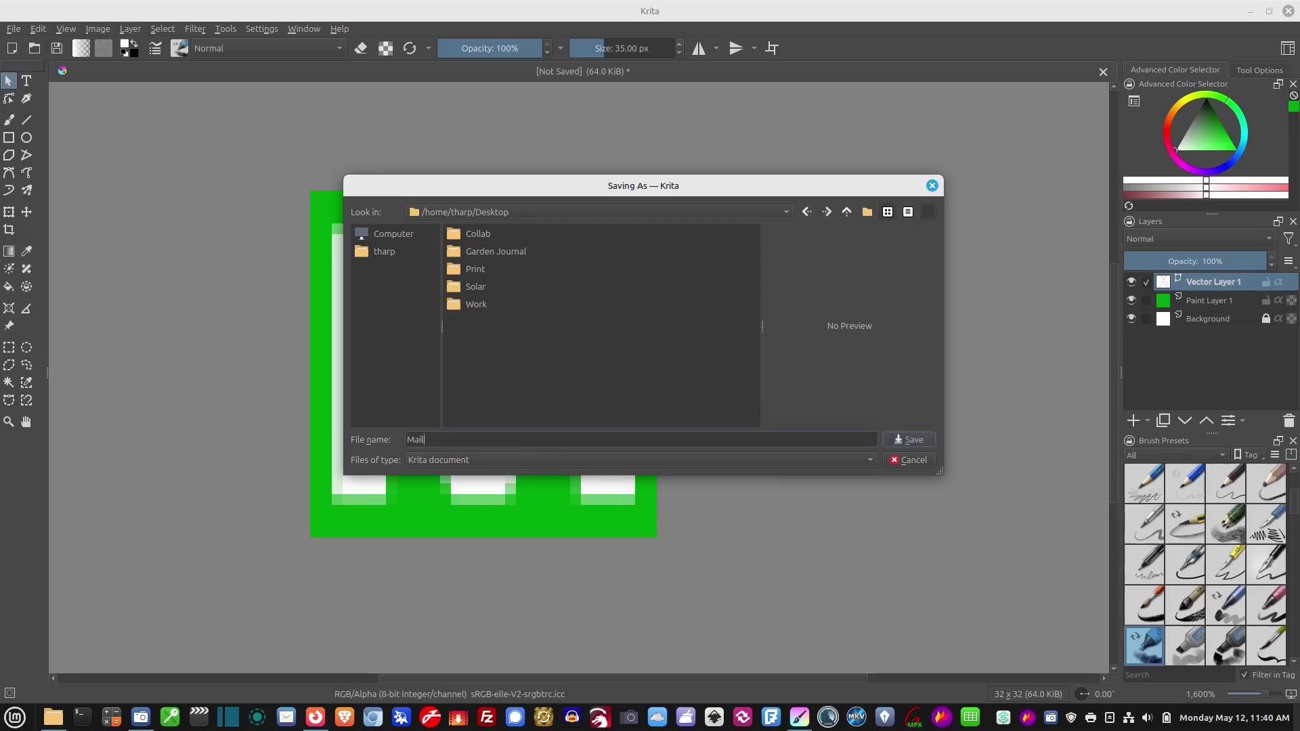
left_click(428, 463)
left_click(434, 495)
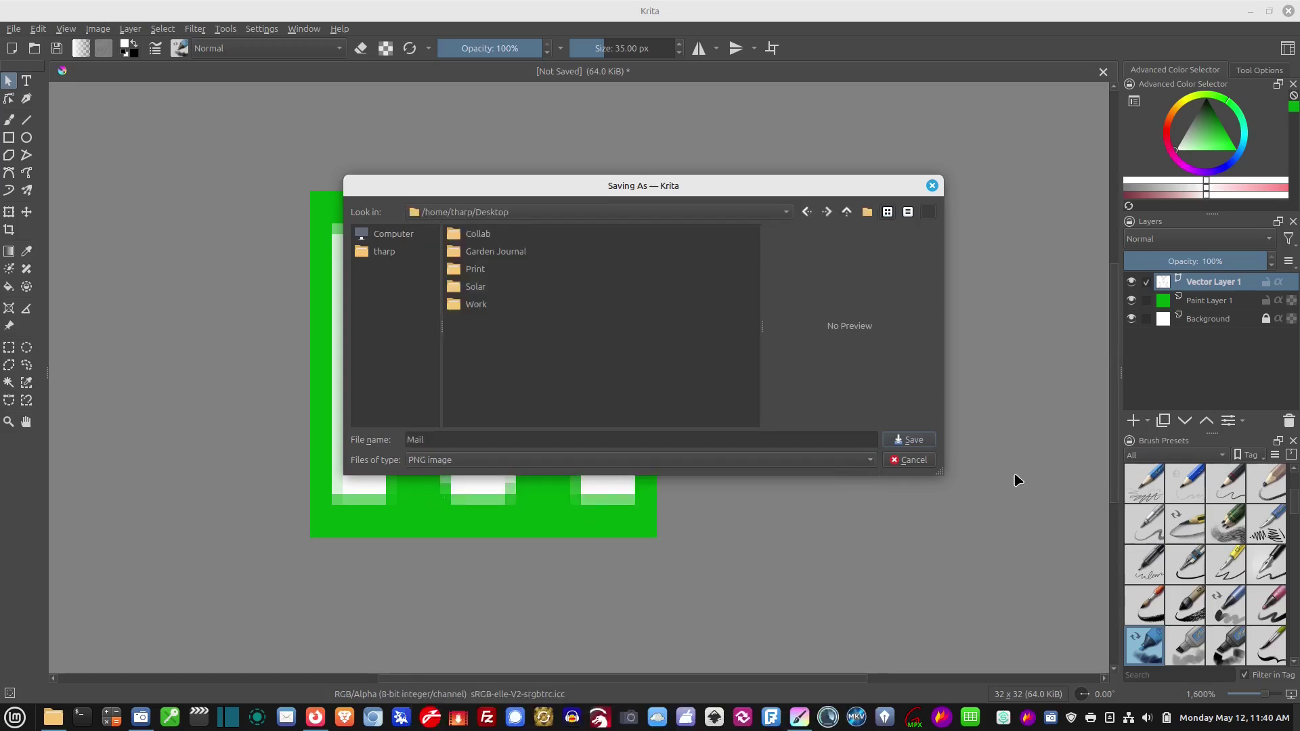
left_click(909, 441)
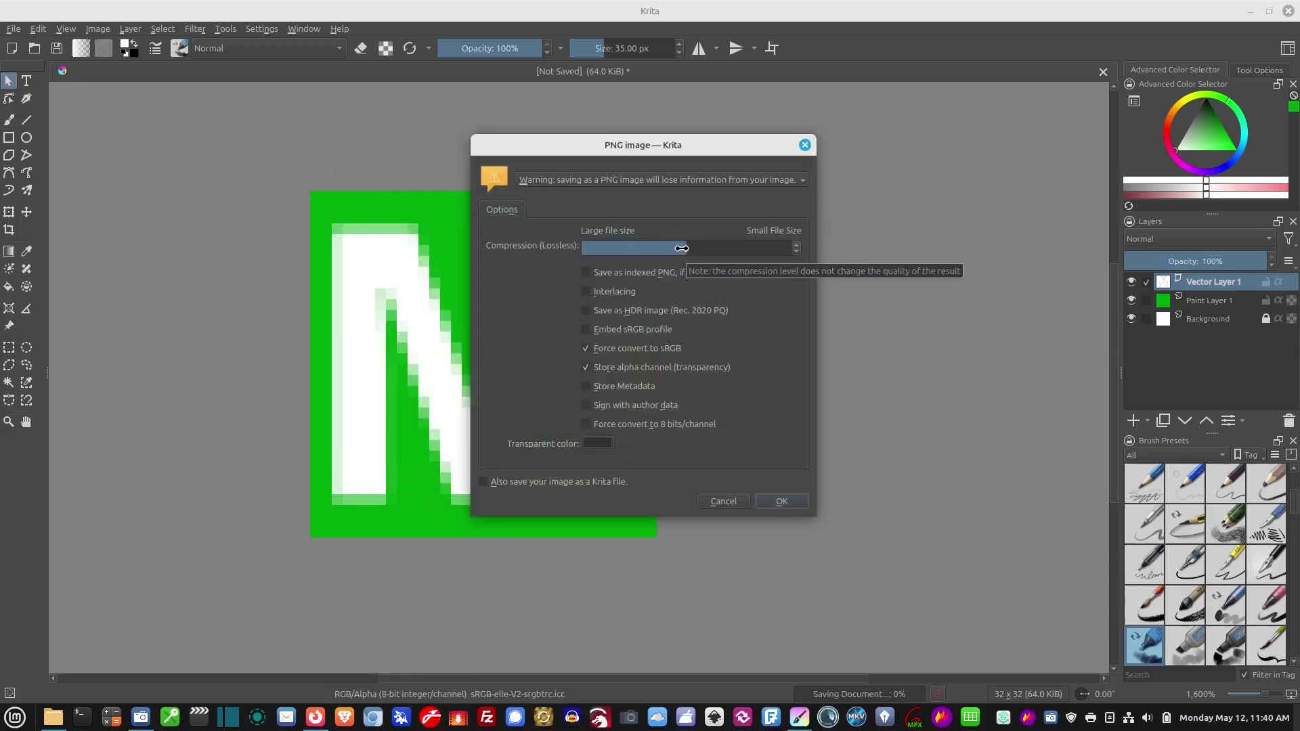
left_click(781, 501)
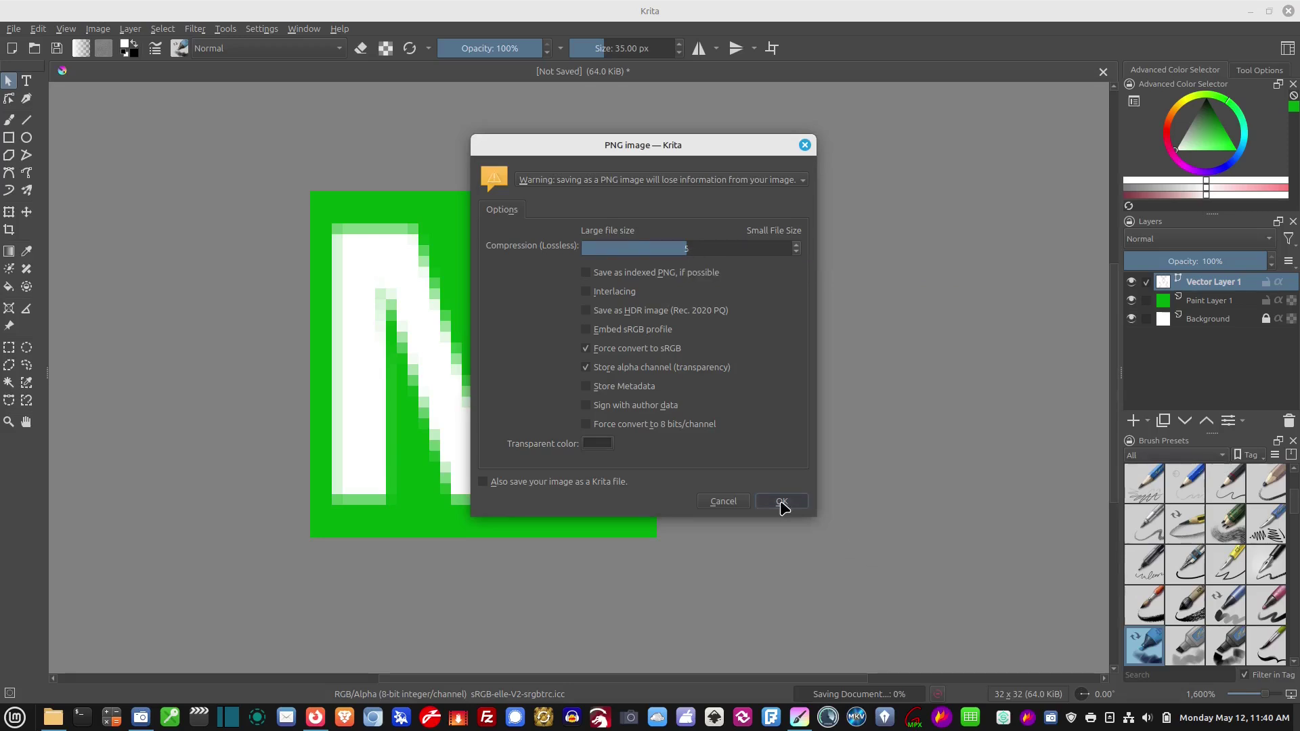
Close Krita and open /usr/share in the file manager via Computer.
left_click(1288, 11)
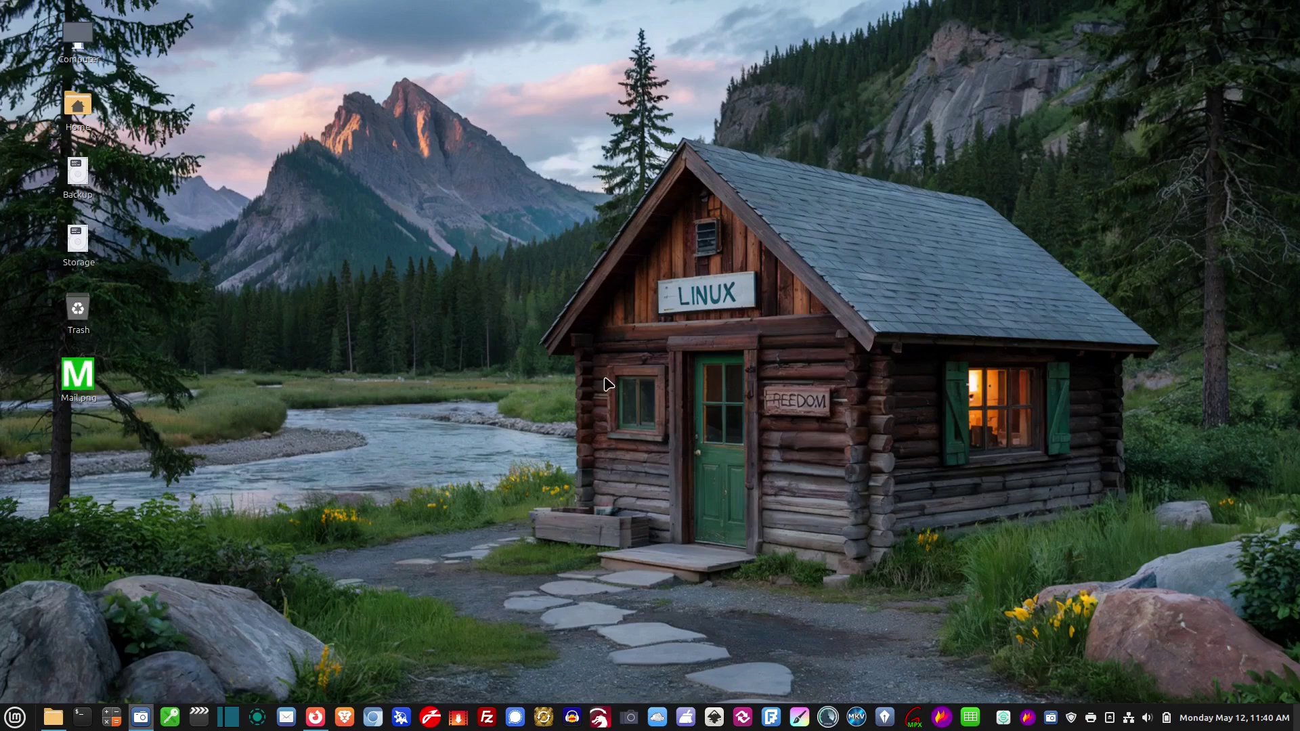
double_click(80, 38)
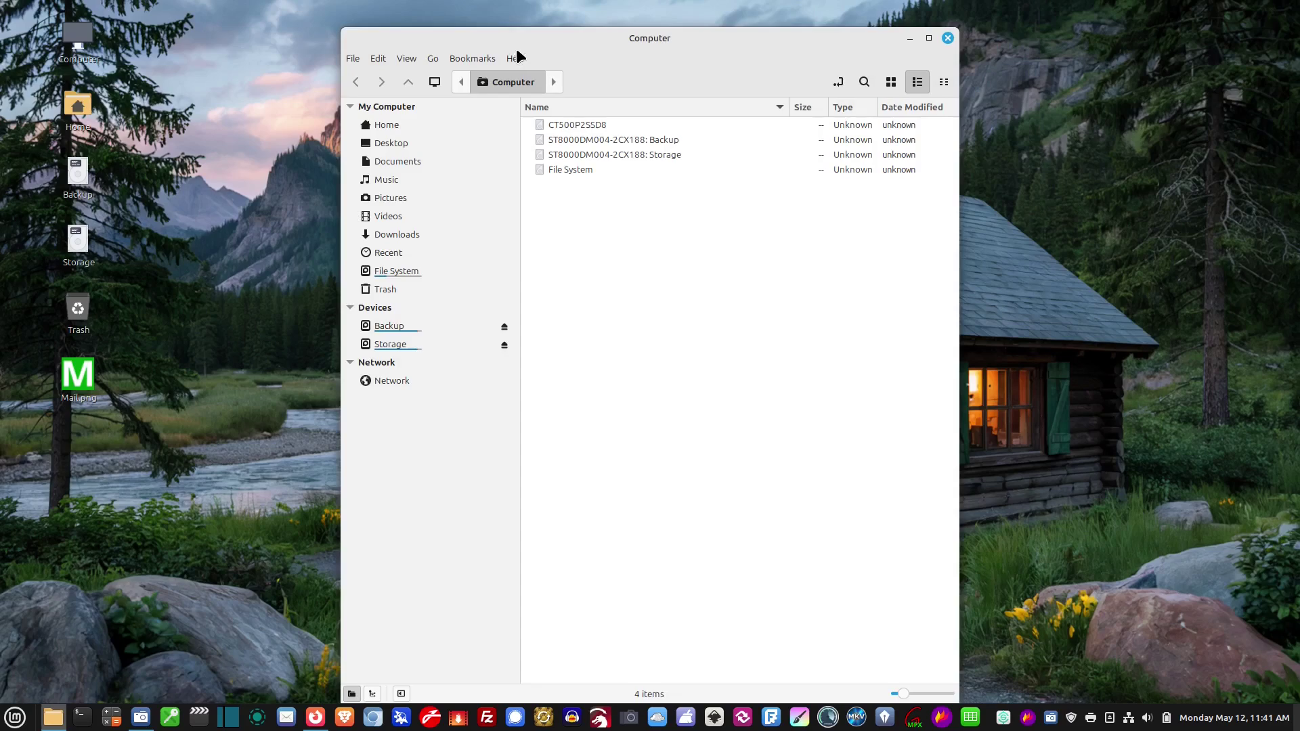
left_click(415, 272)
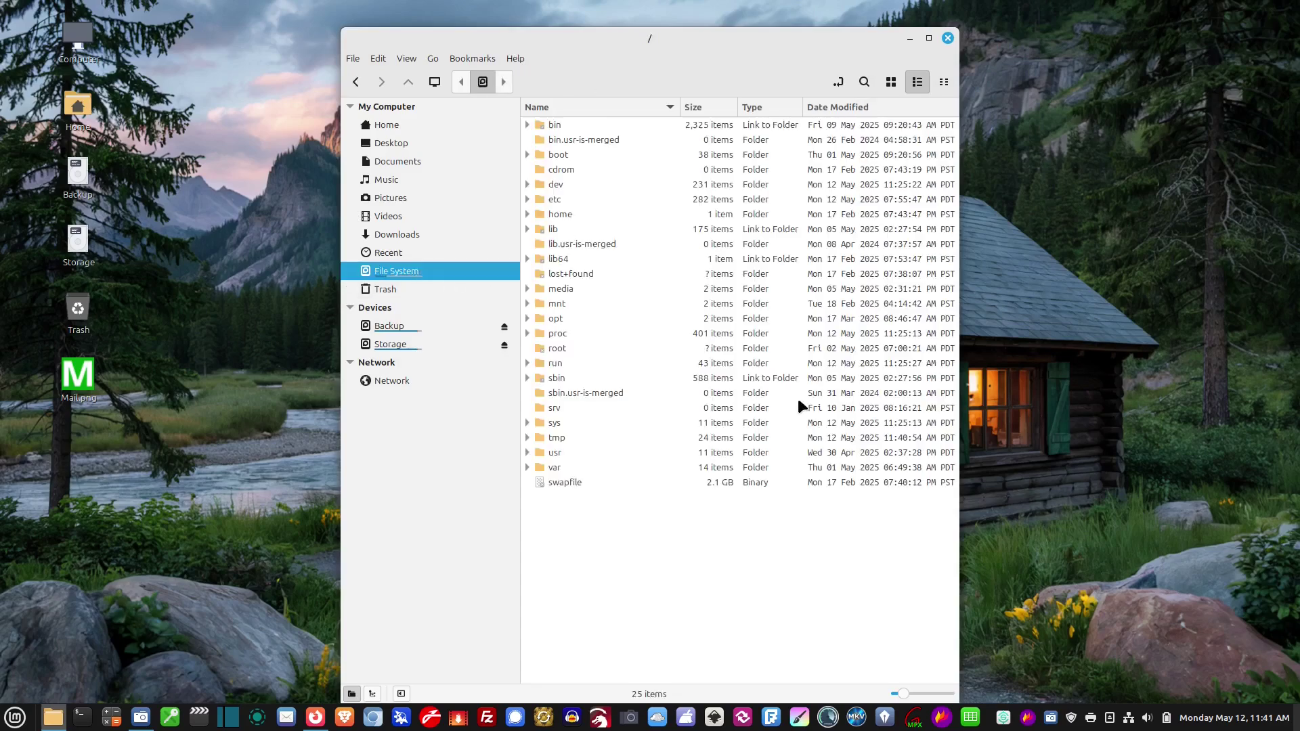
double_click(566, 451)
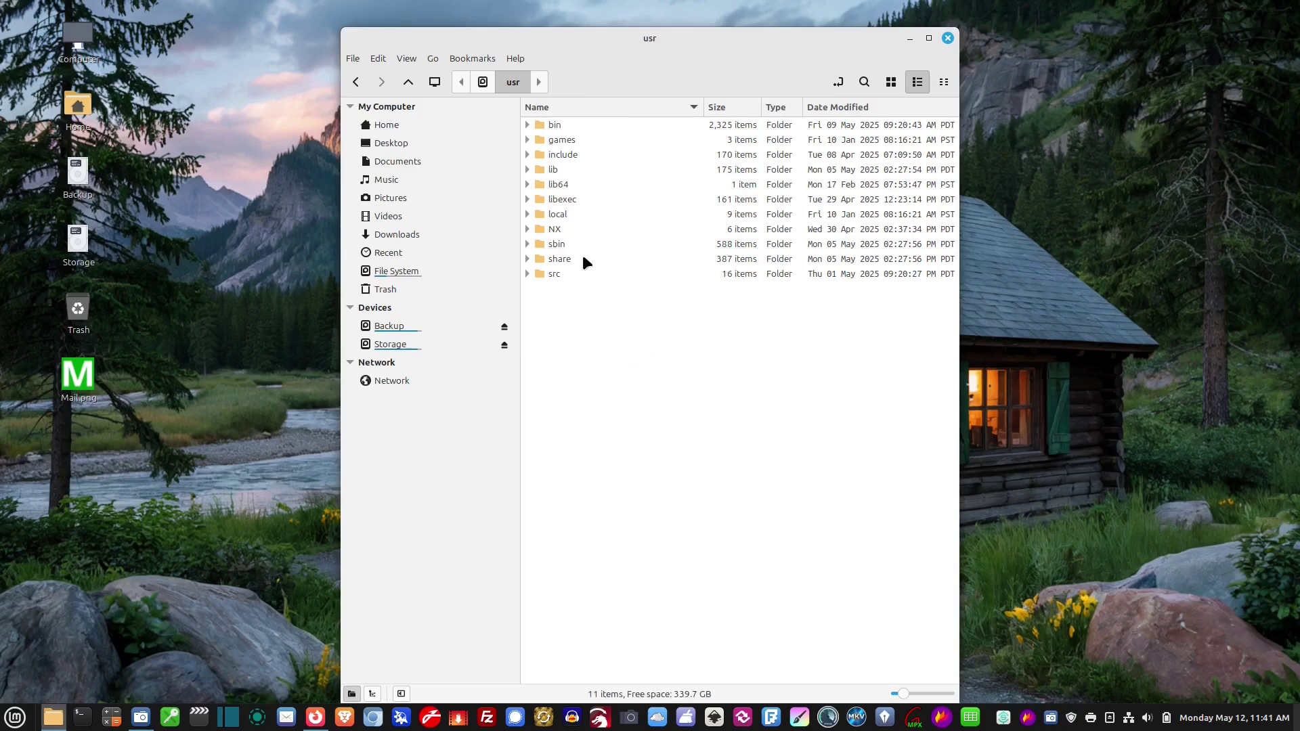
double_click(571, 259)
Drag Mail.png from the desktop onto the icons folder.
scroll(671, 463, "down", 20)
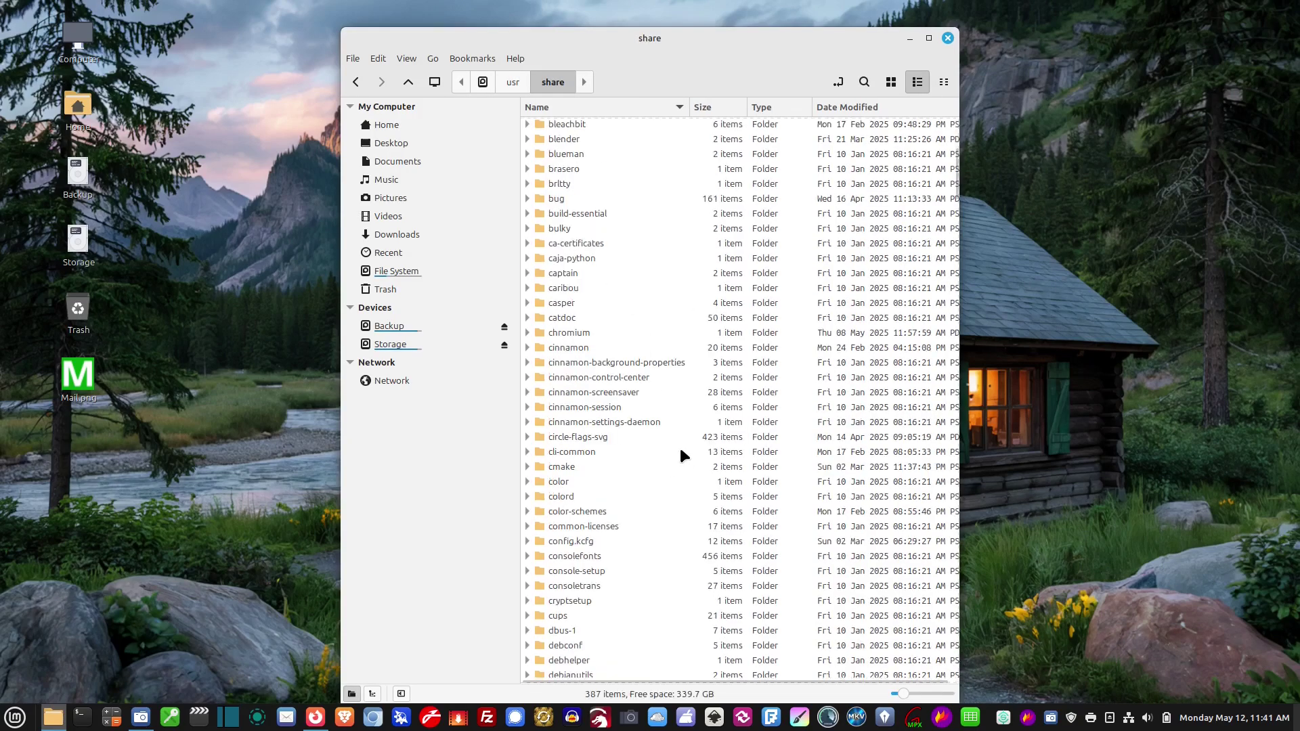
scroll(682, 458, "down", 3)
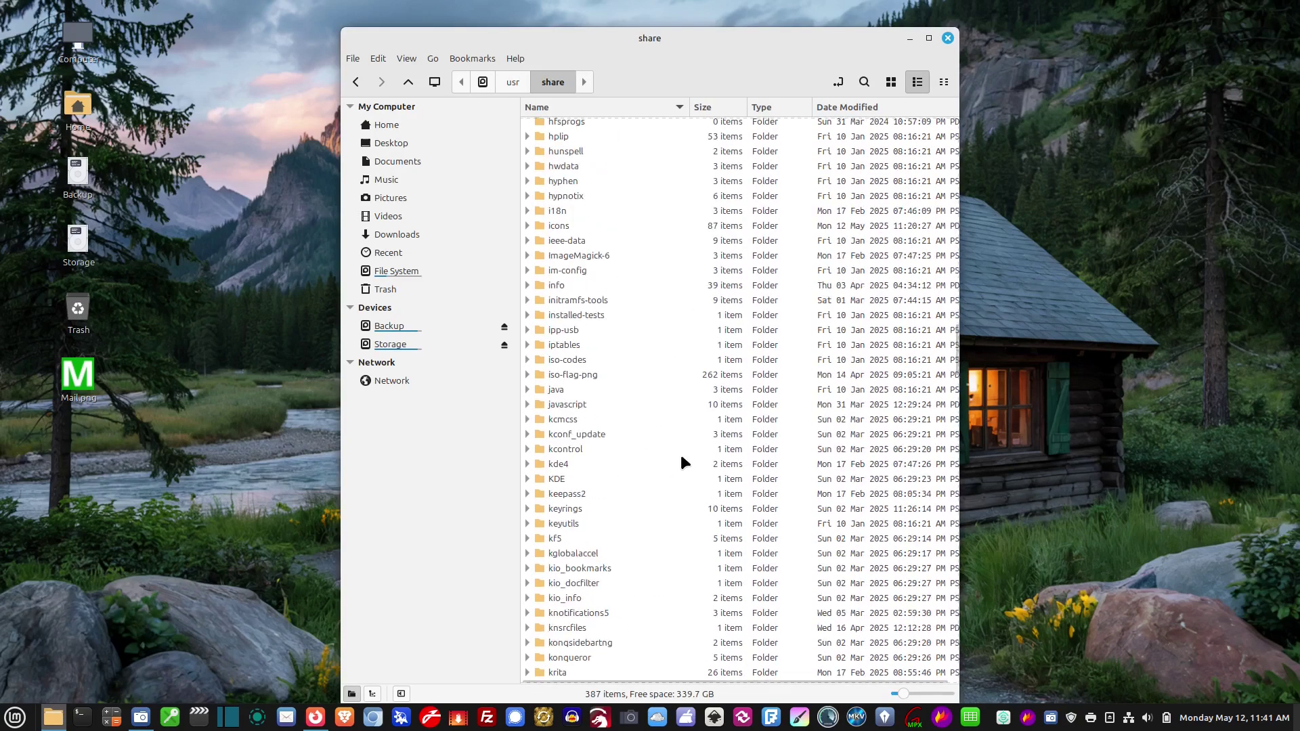
left_click(100, 384)
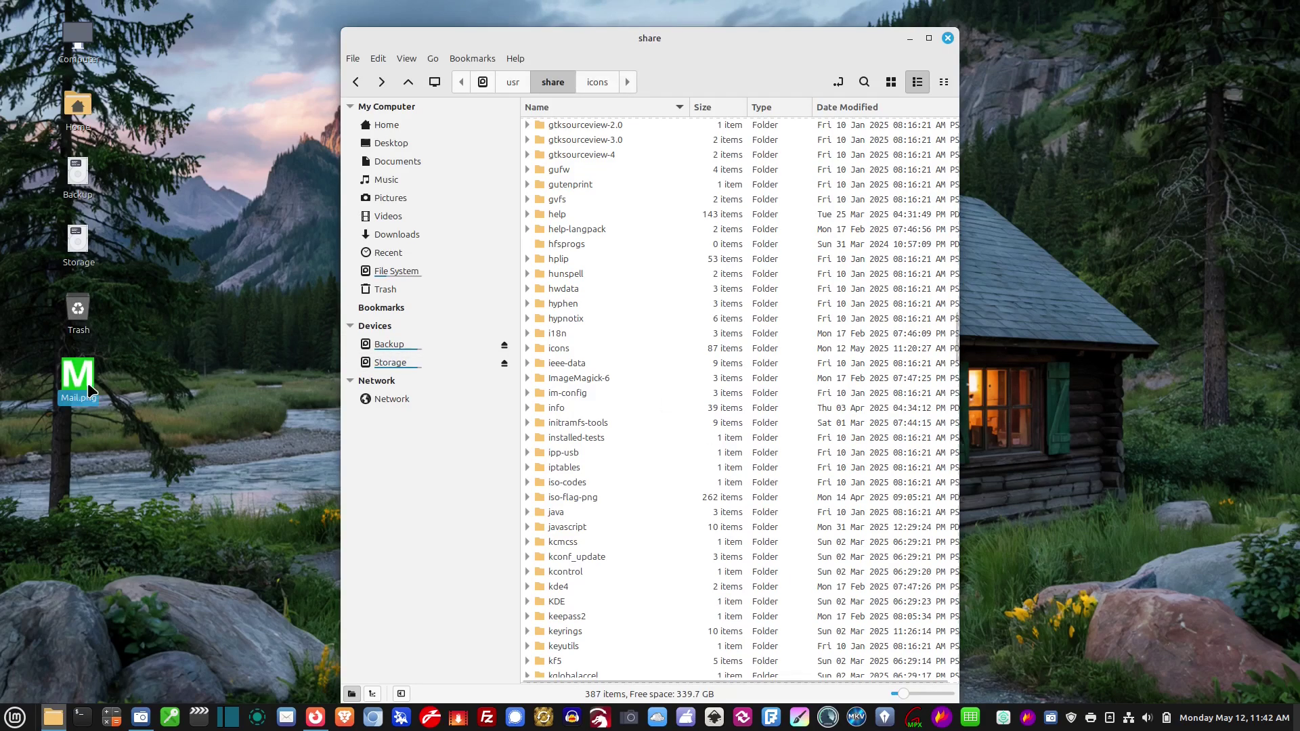
left_click_drag(87, 383, 602, 82)
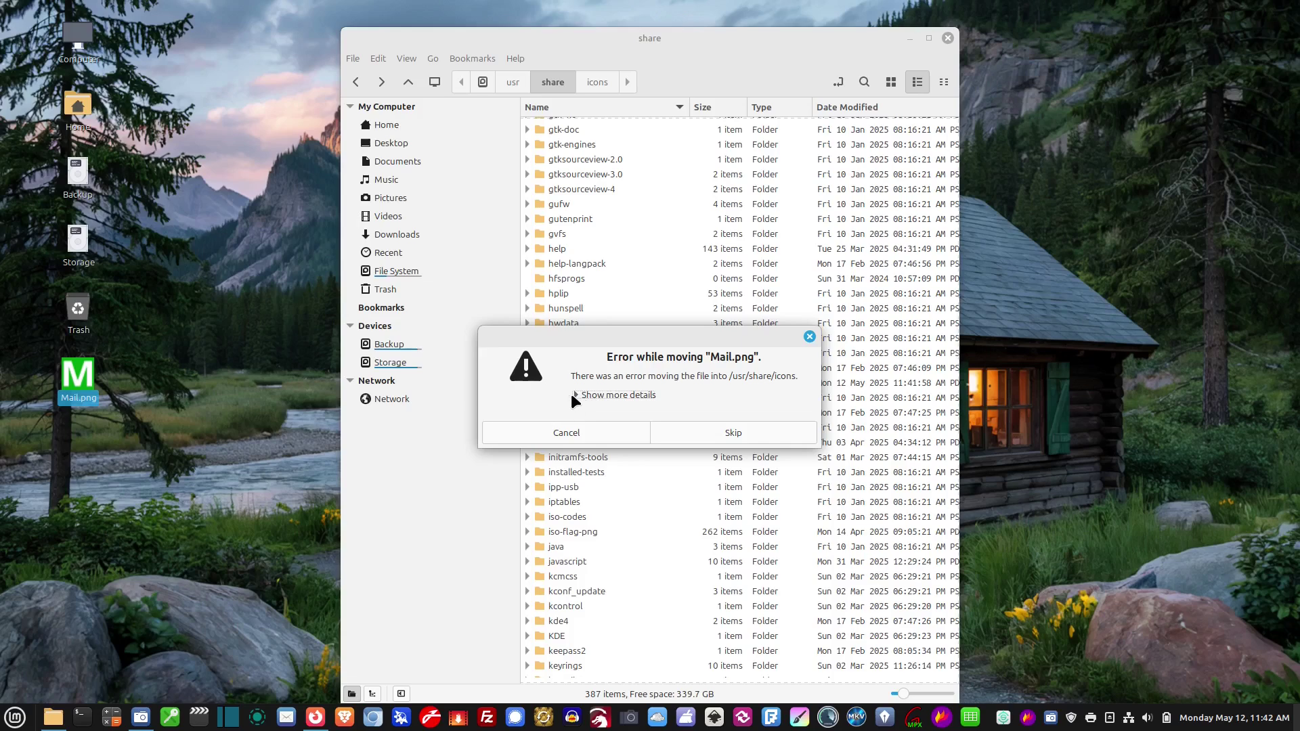
Dismiss the move error and open the icons folder as administrator.
left_click(575, 395)
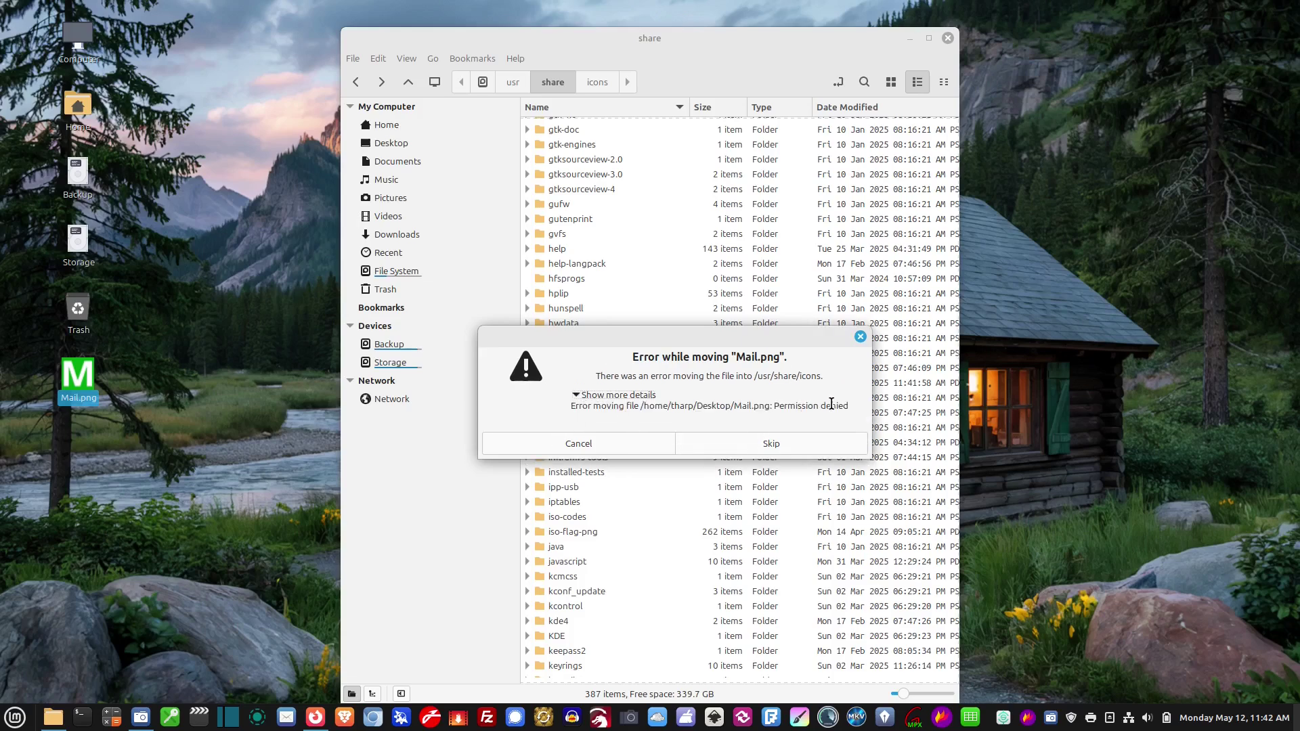
left_click(860, 337)
scroll(583, 358, "down", 2)
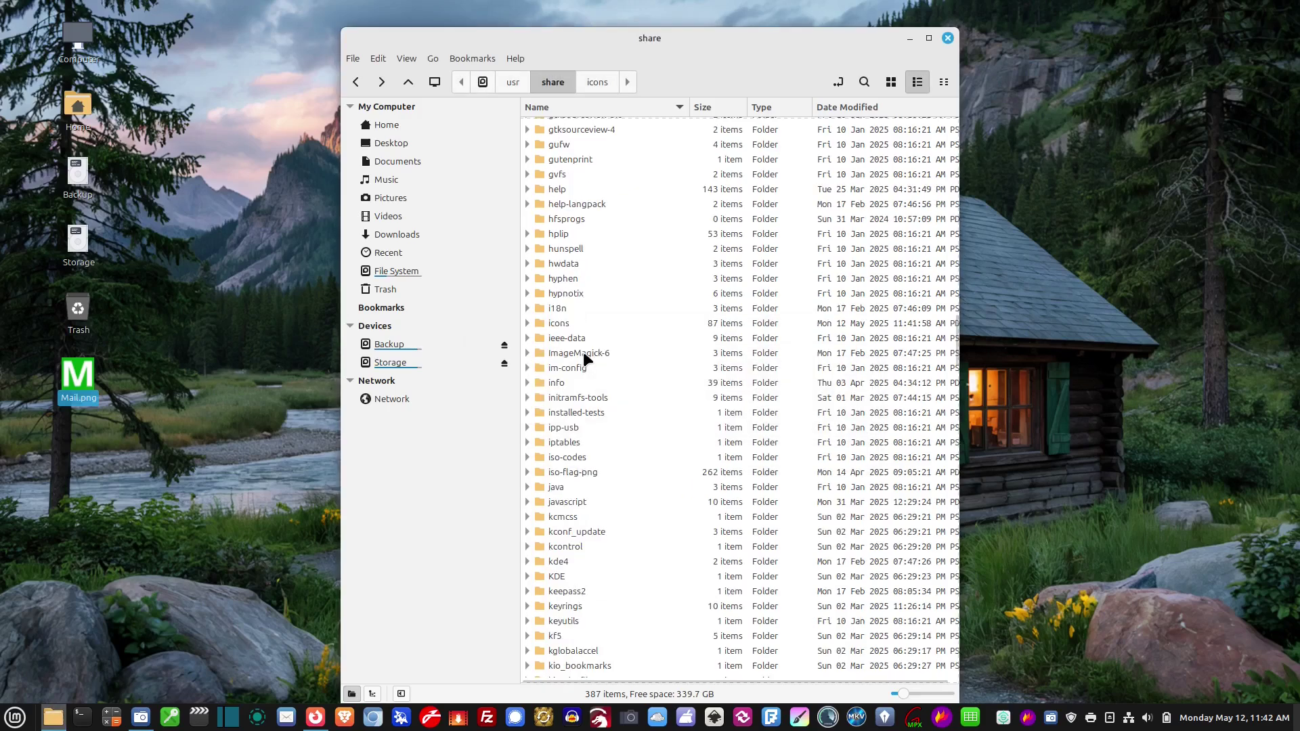
right_click(561, 325)
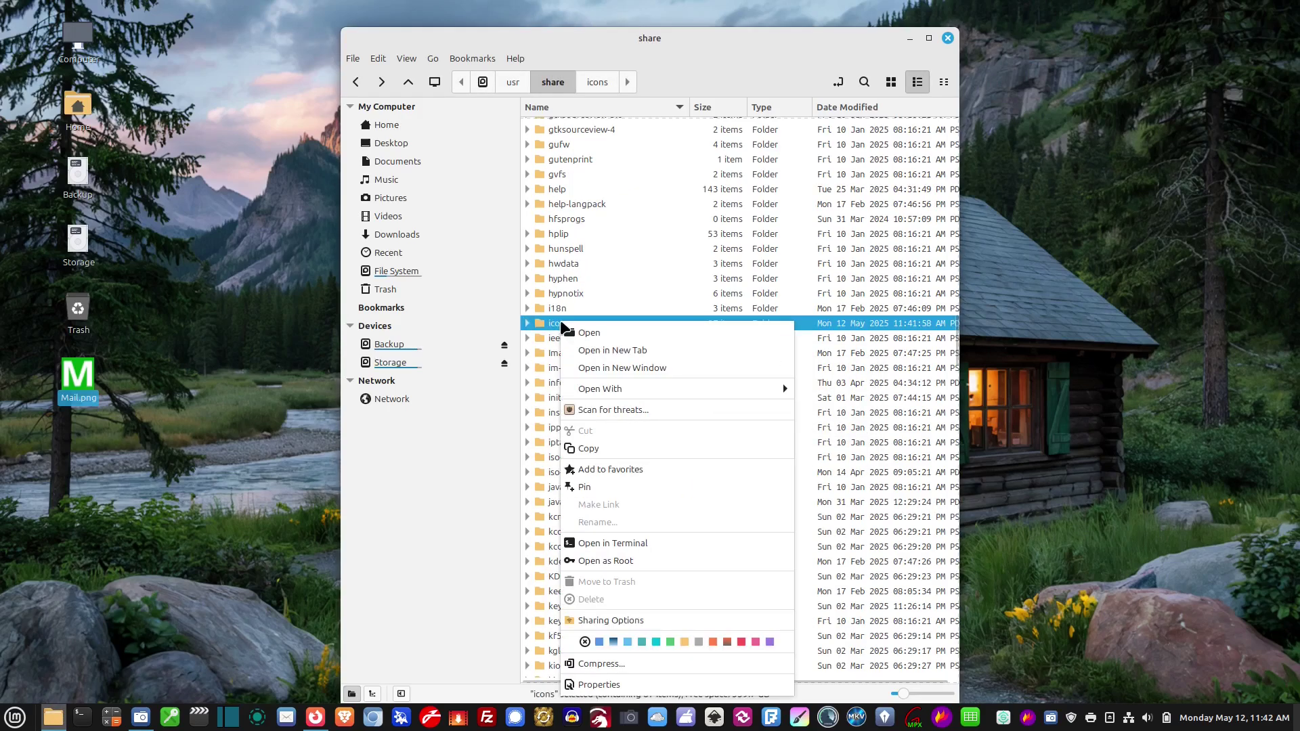
left_click(617, 557)
left_click_drag(761, 41, 934, 64)
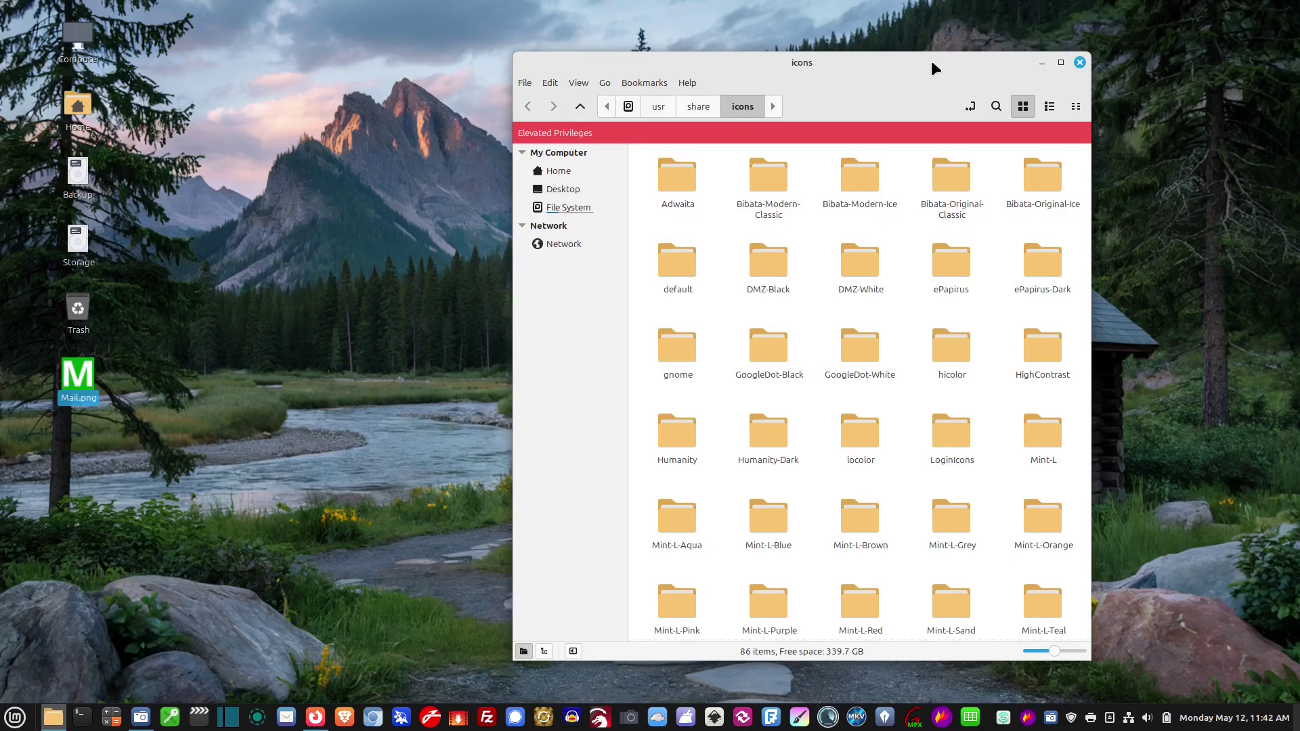
Switch the elevated window to list view and move Mail.png into icons.
left_click(1050, 108)
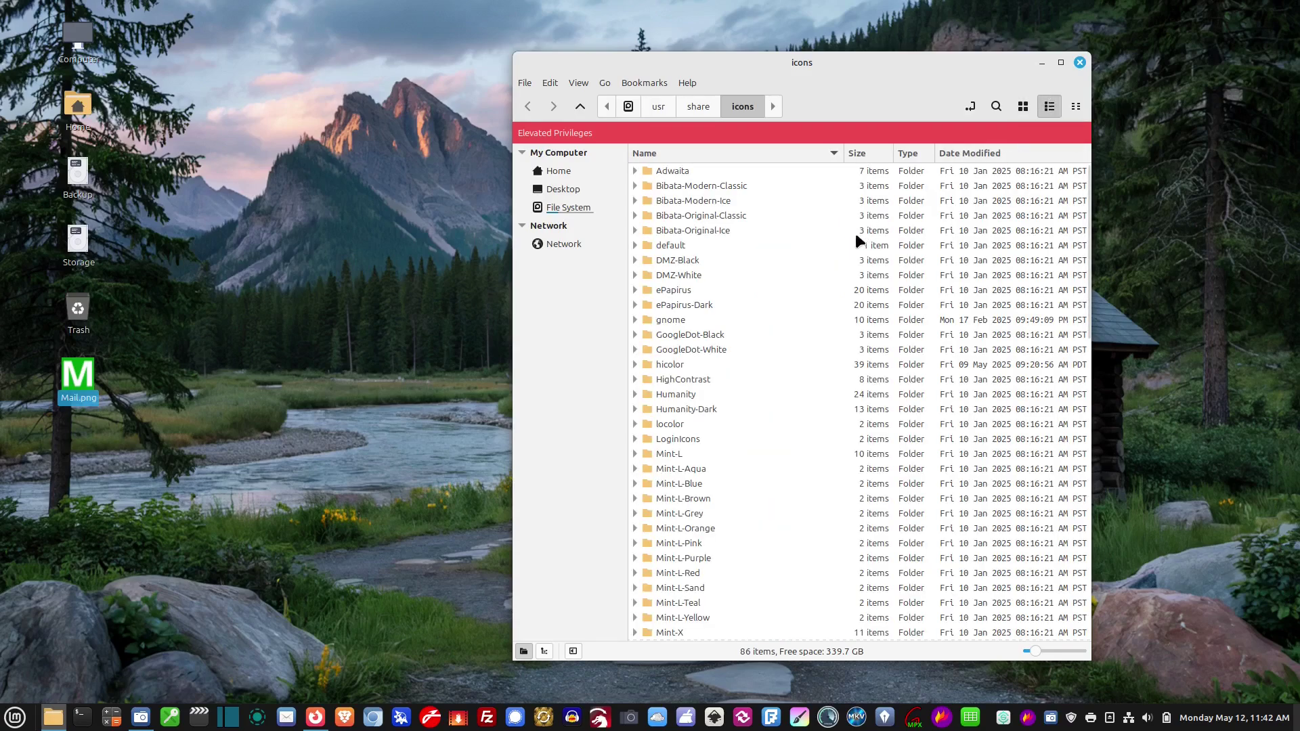
scroll(813, 285, "down", 15)
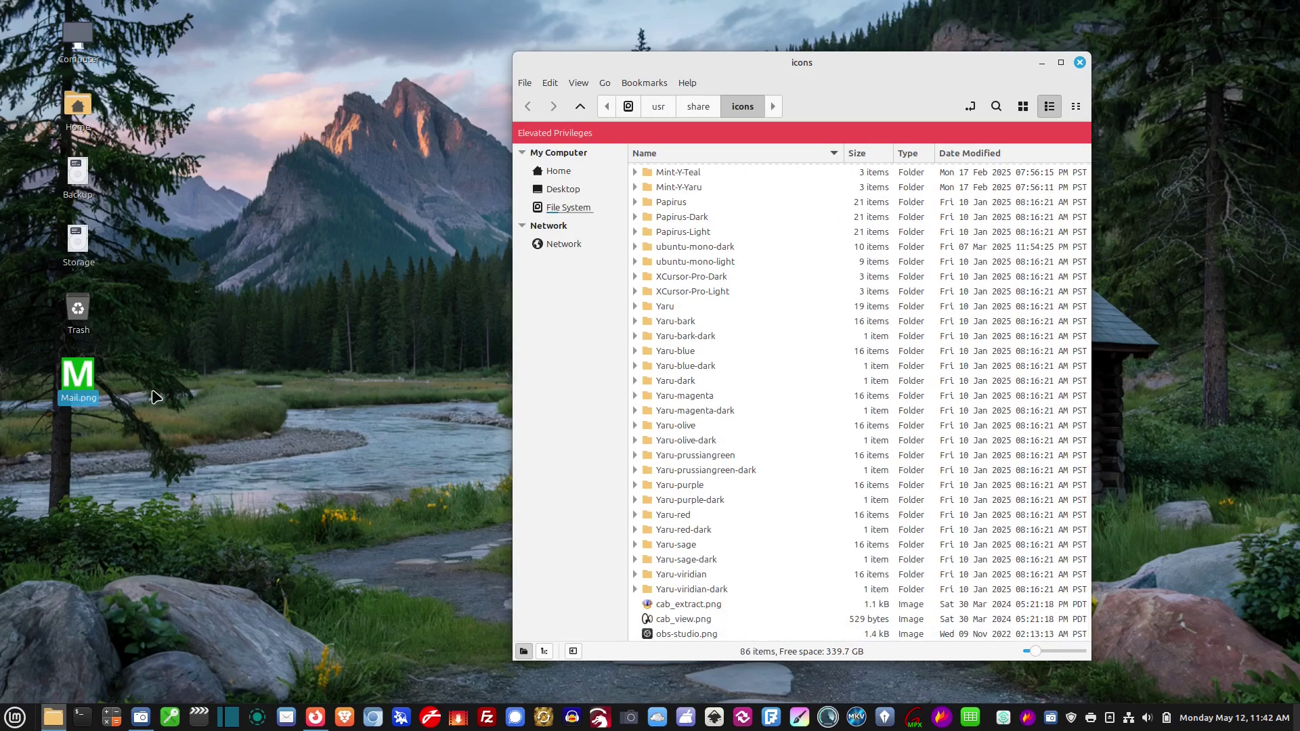
left_click_drag(77, 376, 697, 619)
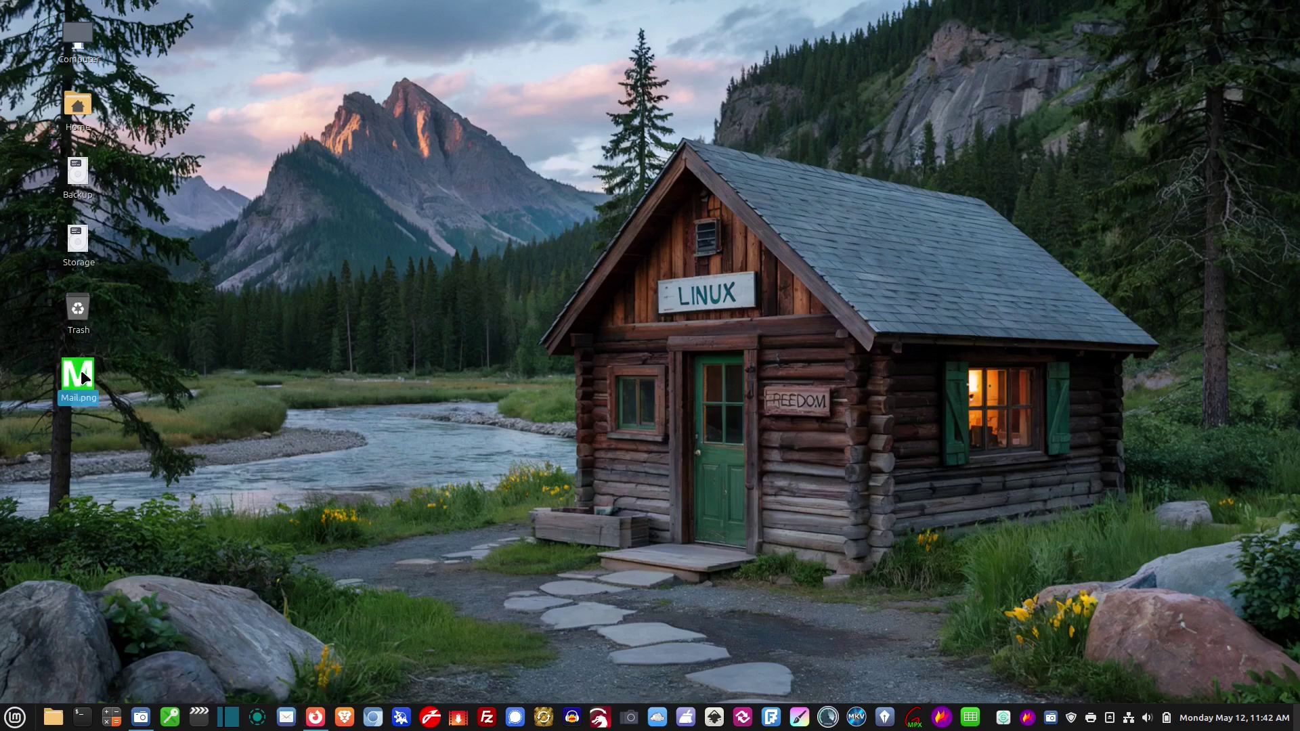
Trash the desktop Mail.png, then open Thunderbird Mail's launcher Properties and its icon chooser.
left_click_drag(80, 370, 78, 309)
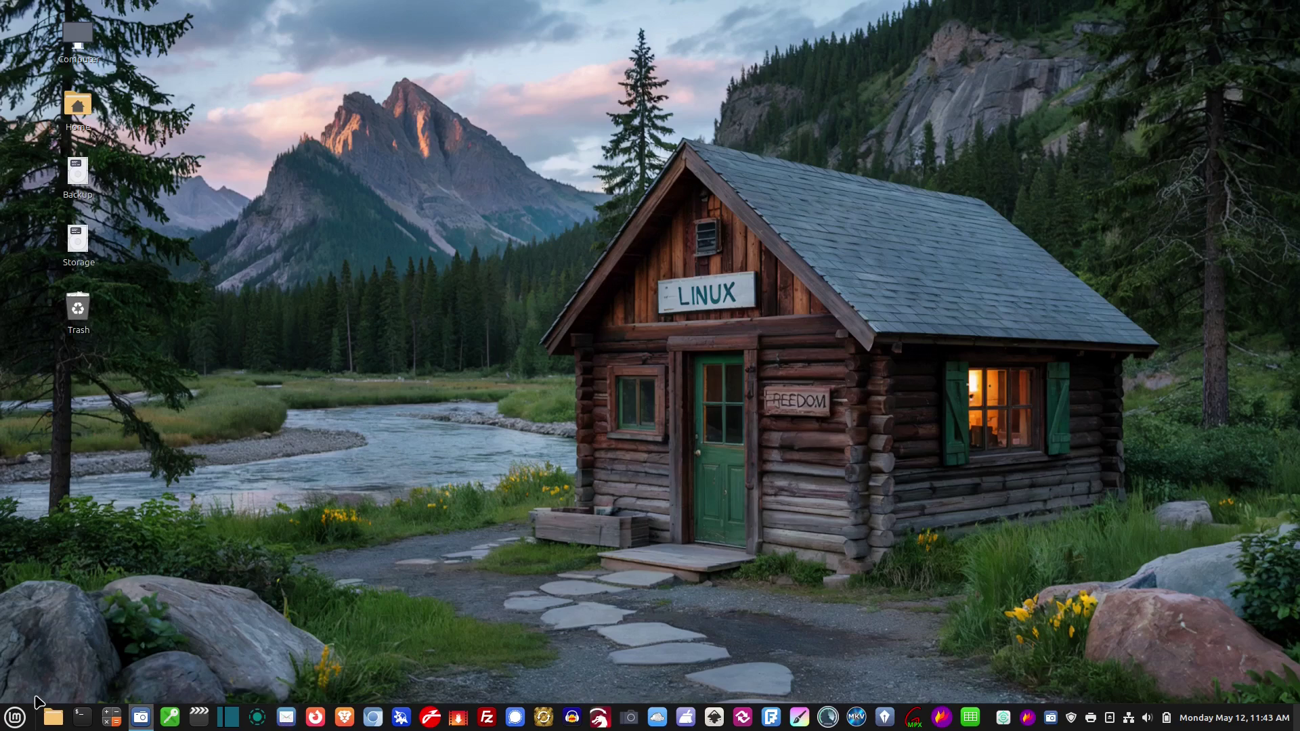
left_click(15, 717)
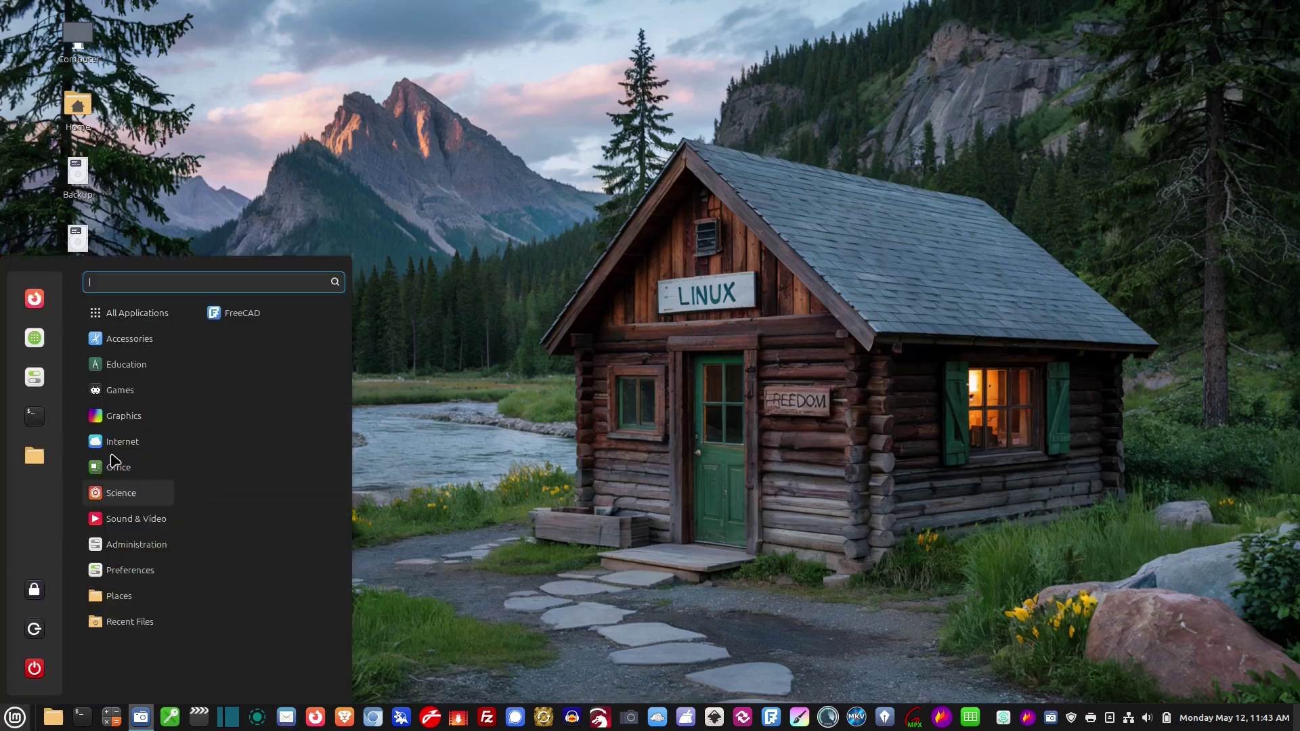
mouse_move(128, 441)
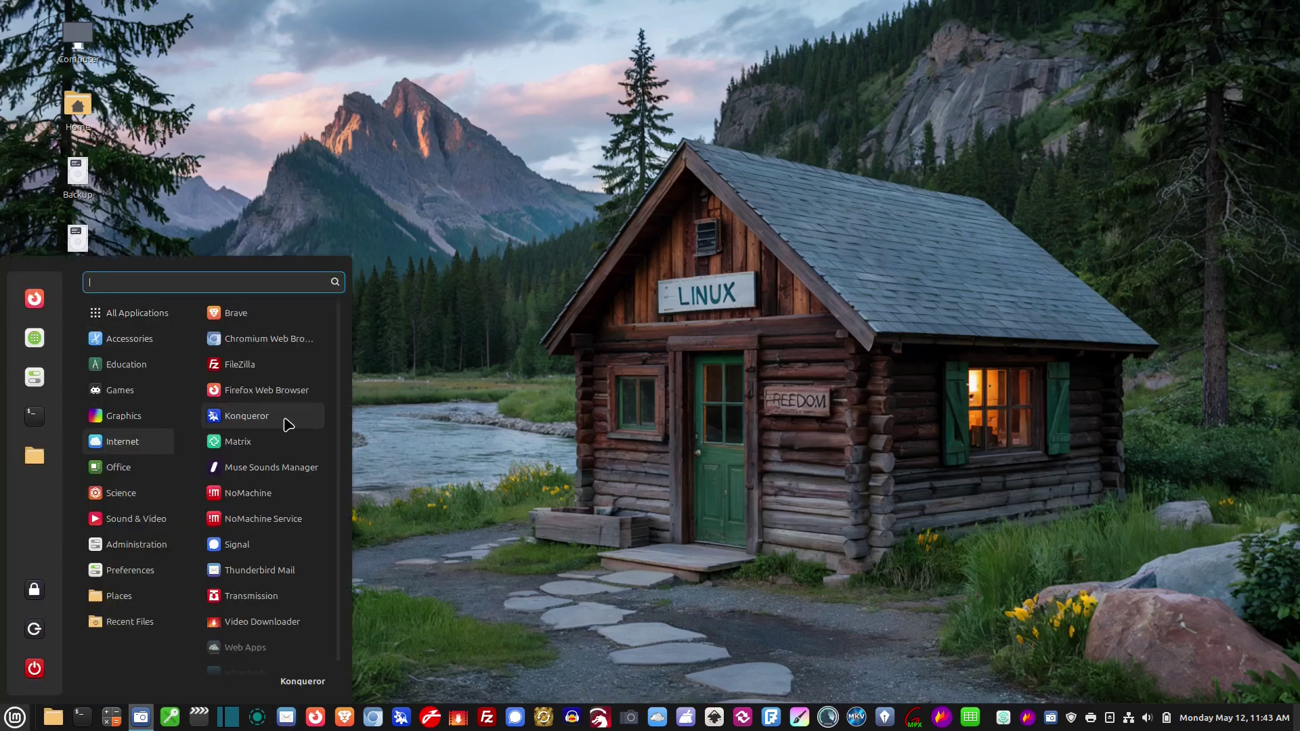
right_click(251, 573)
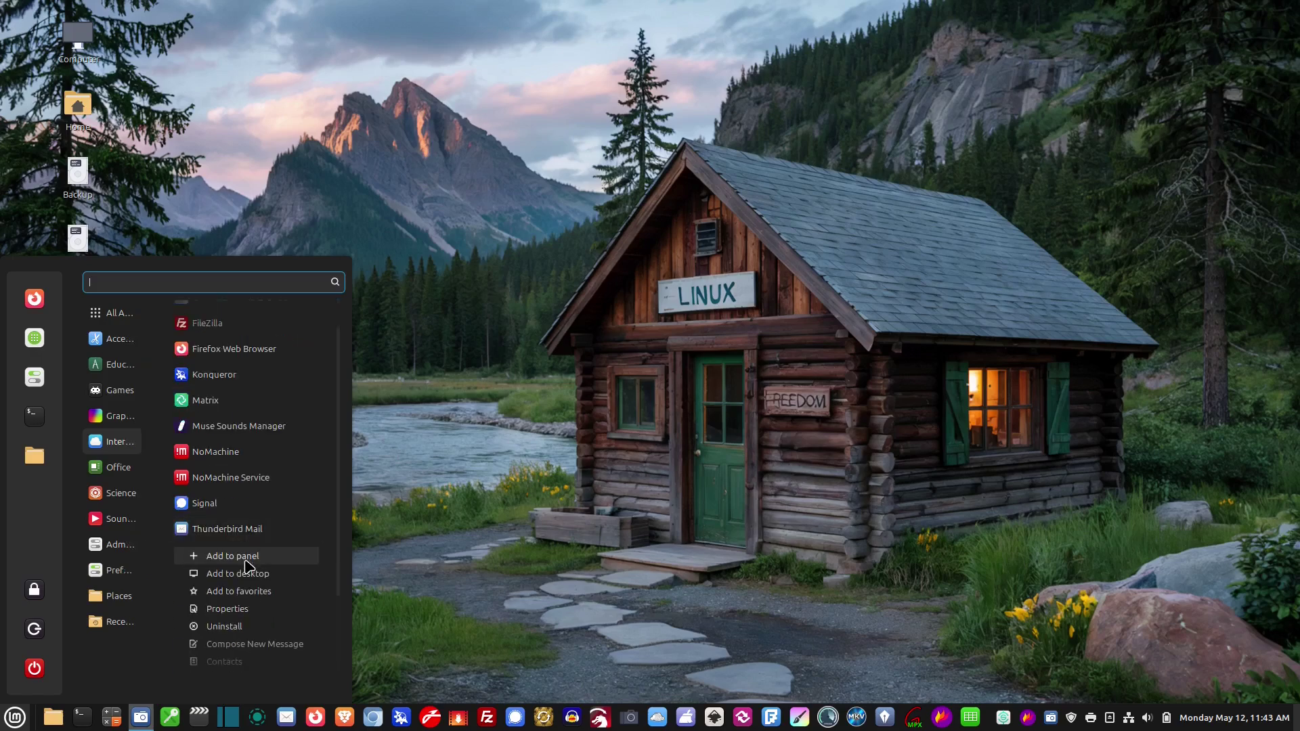
left_click(228, 609)
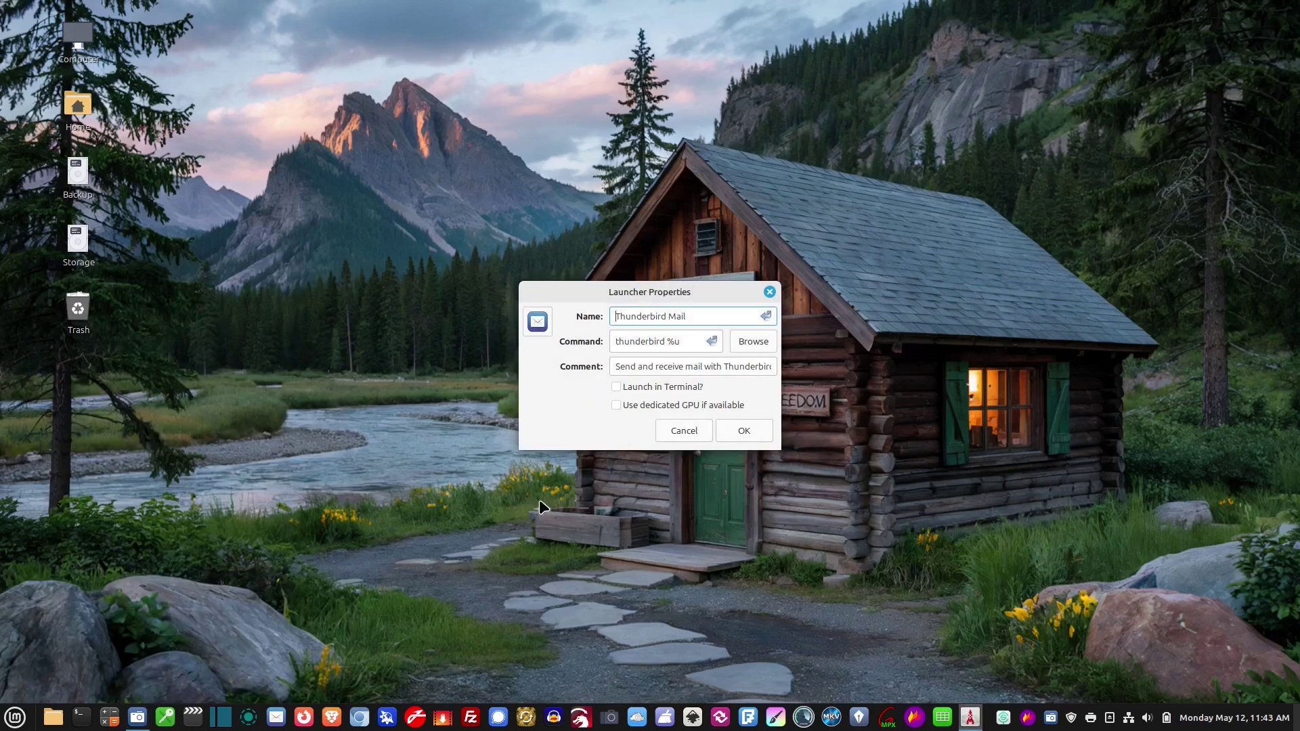
left_click(536, 319)
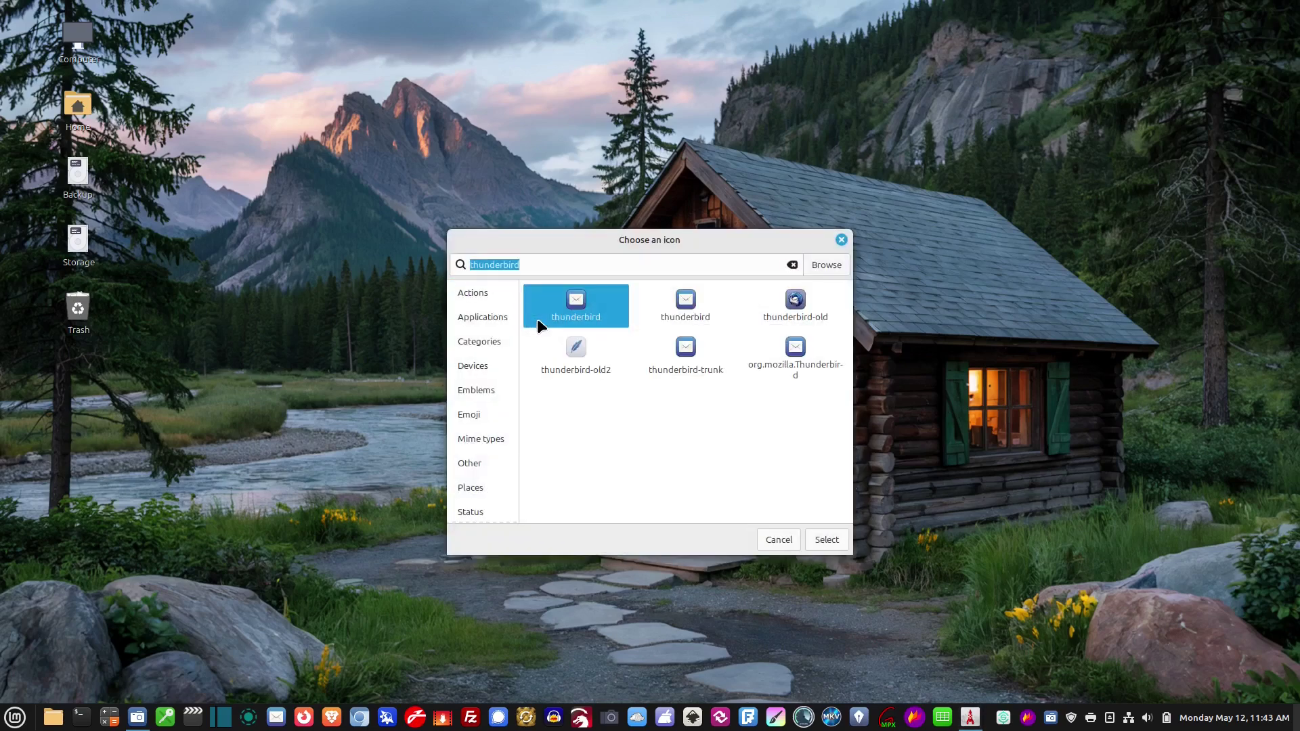
left_click(816, 398)
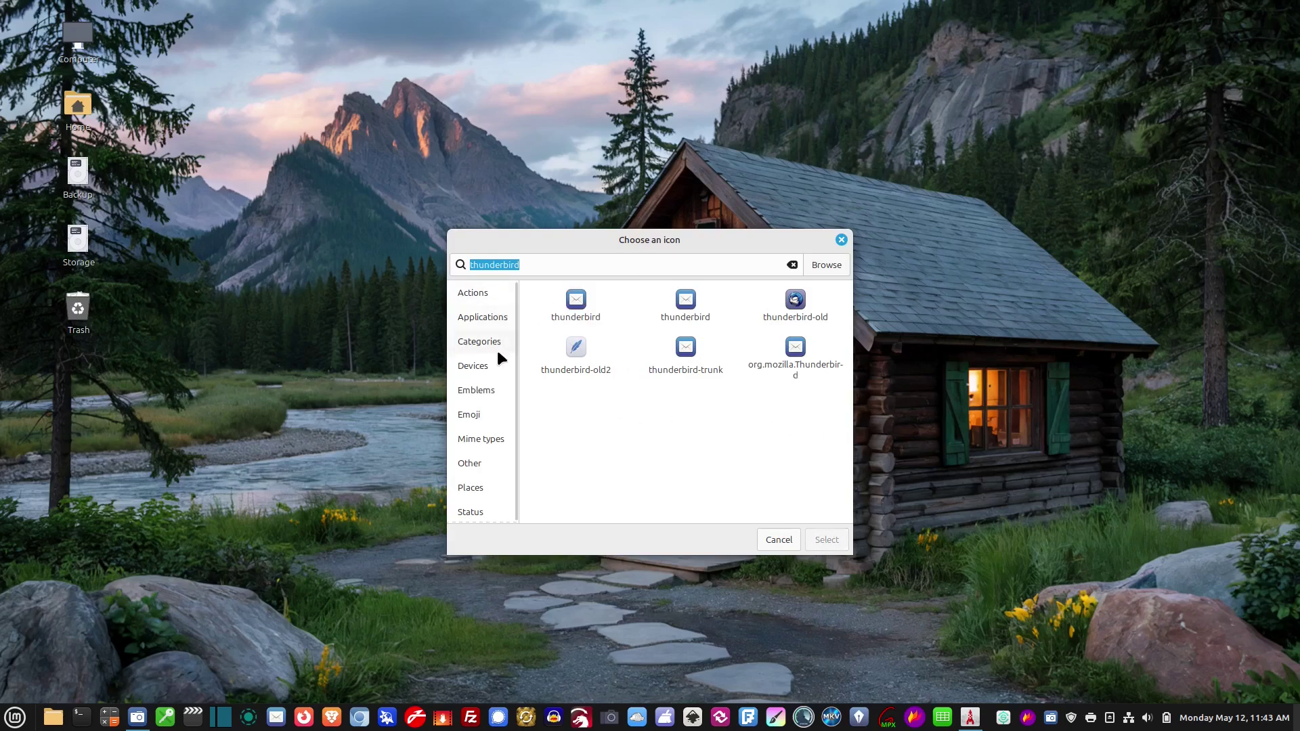
Browse via Other Locations > Computer to /usr/share/icons and choose Mail.png as the icon.
left_click(827, 264)
left_click(278, 403)
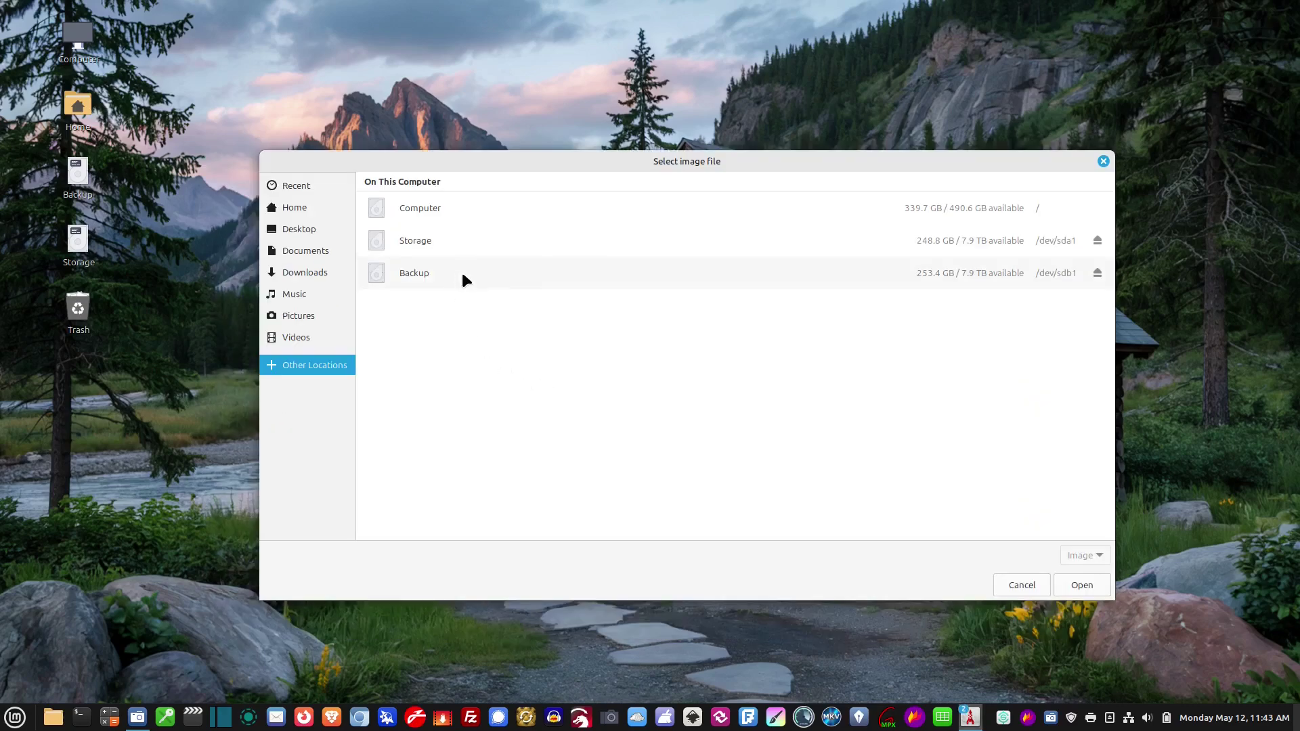
left_click(421, 207)
scroll(465, 258, "down", 1)
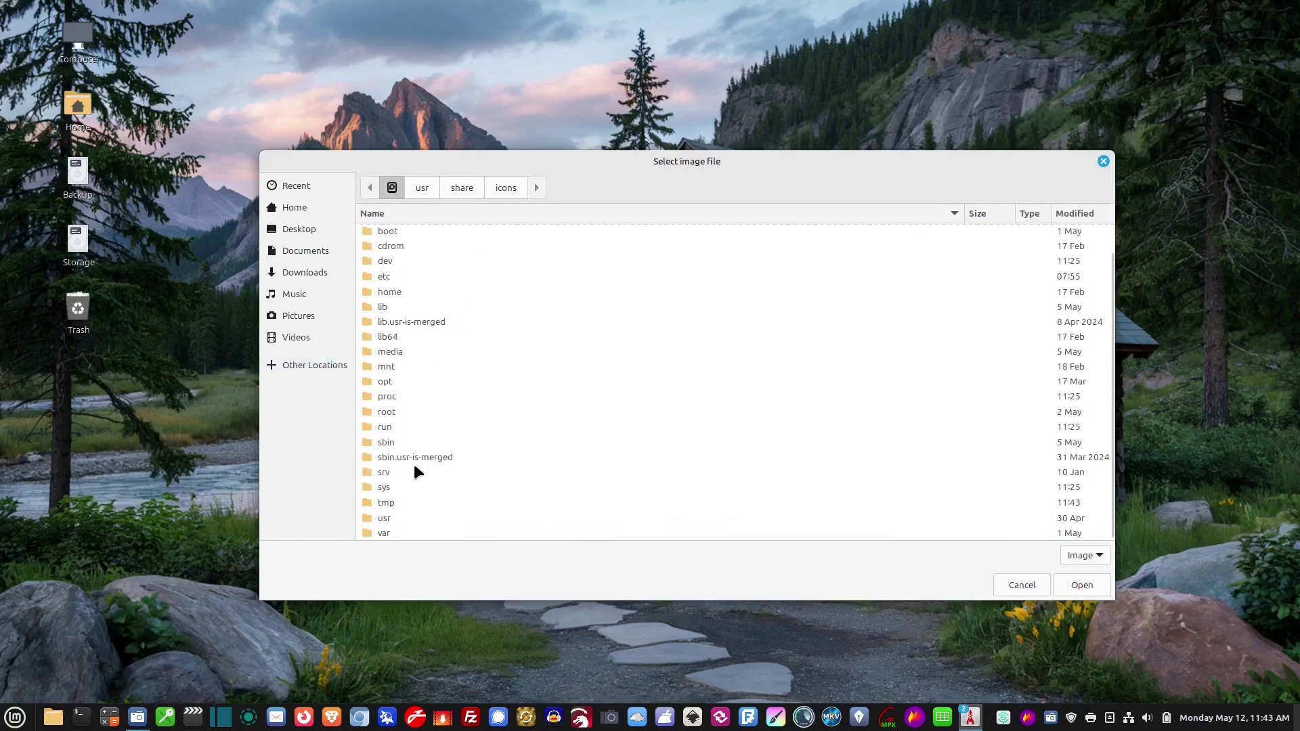
double_click(391, 518)
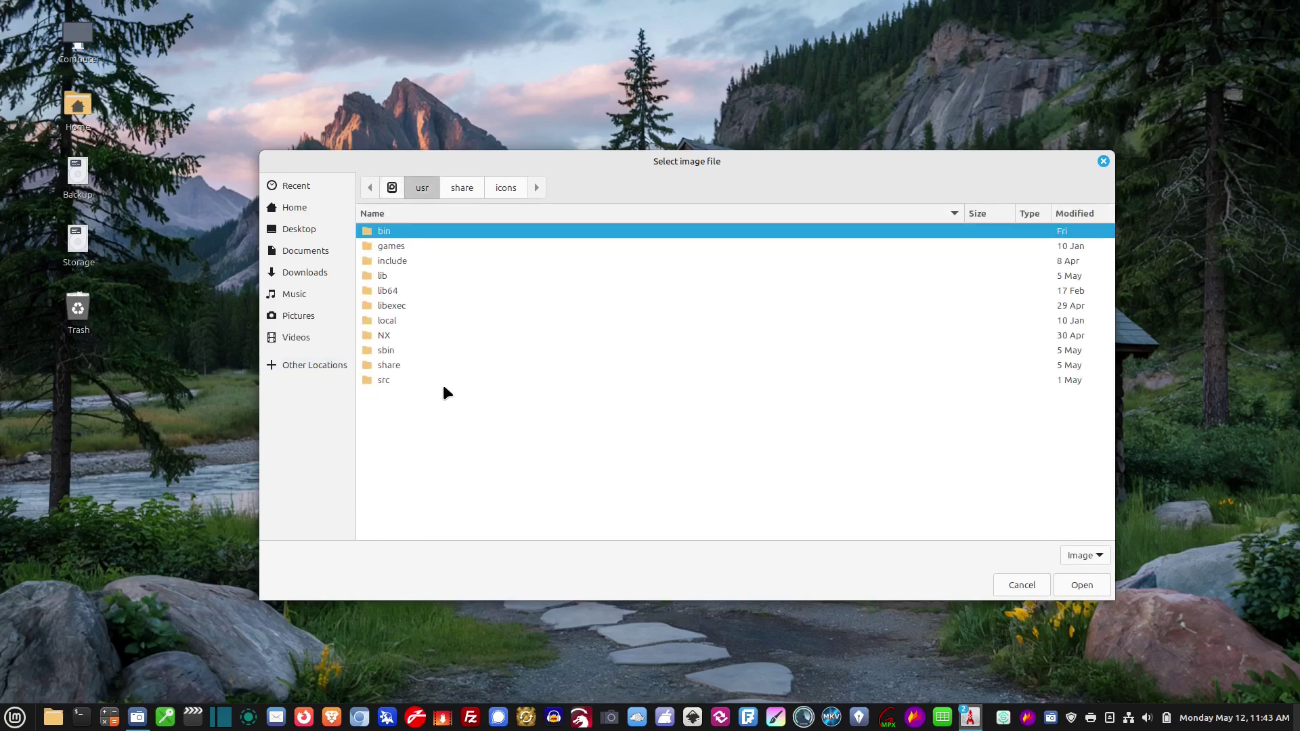
double_click(407, 365)
scroll(455, 413, "down", 6)
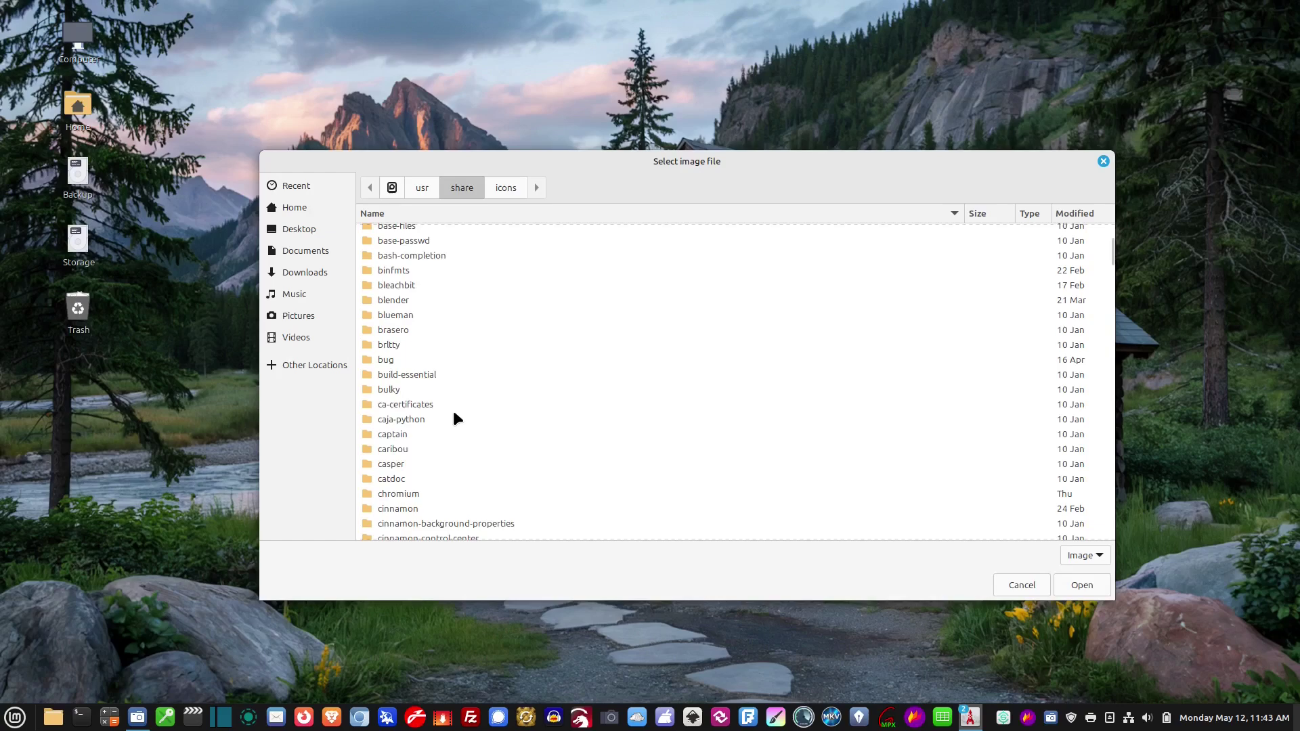
scroll(455, 420, "down", 20)
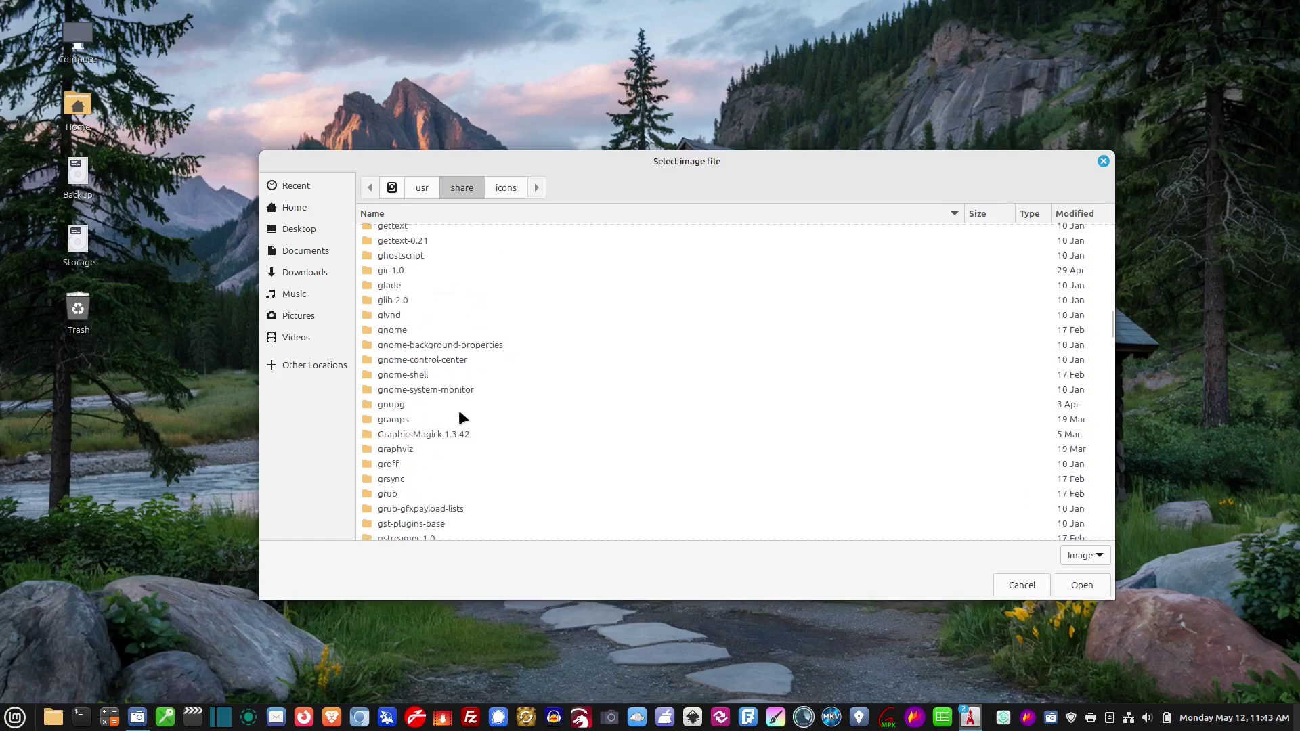
scroll(459, 414, "down", 5)
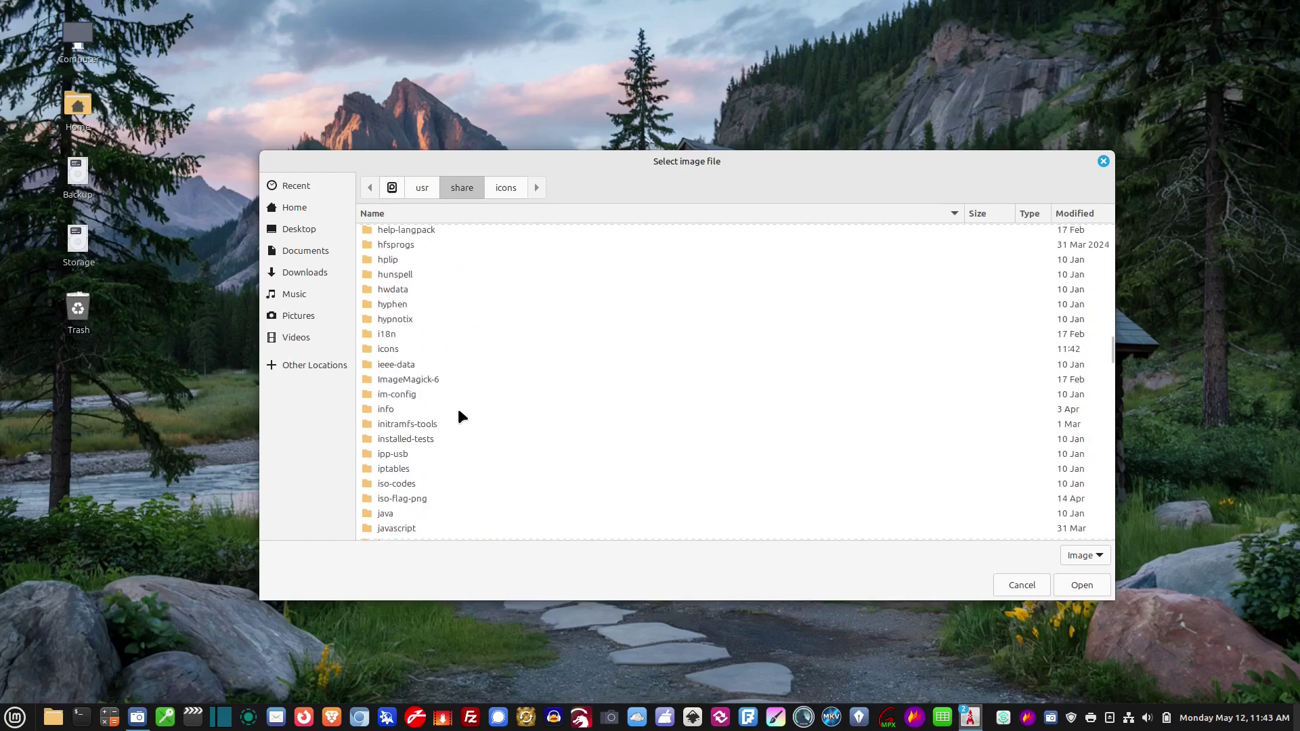
double_click(389, 350)
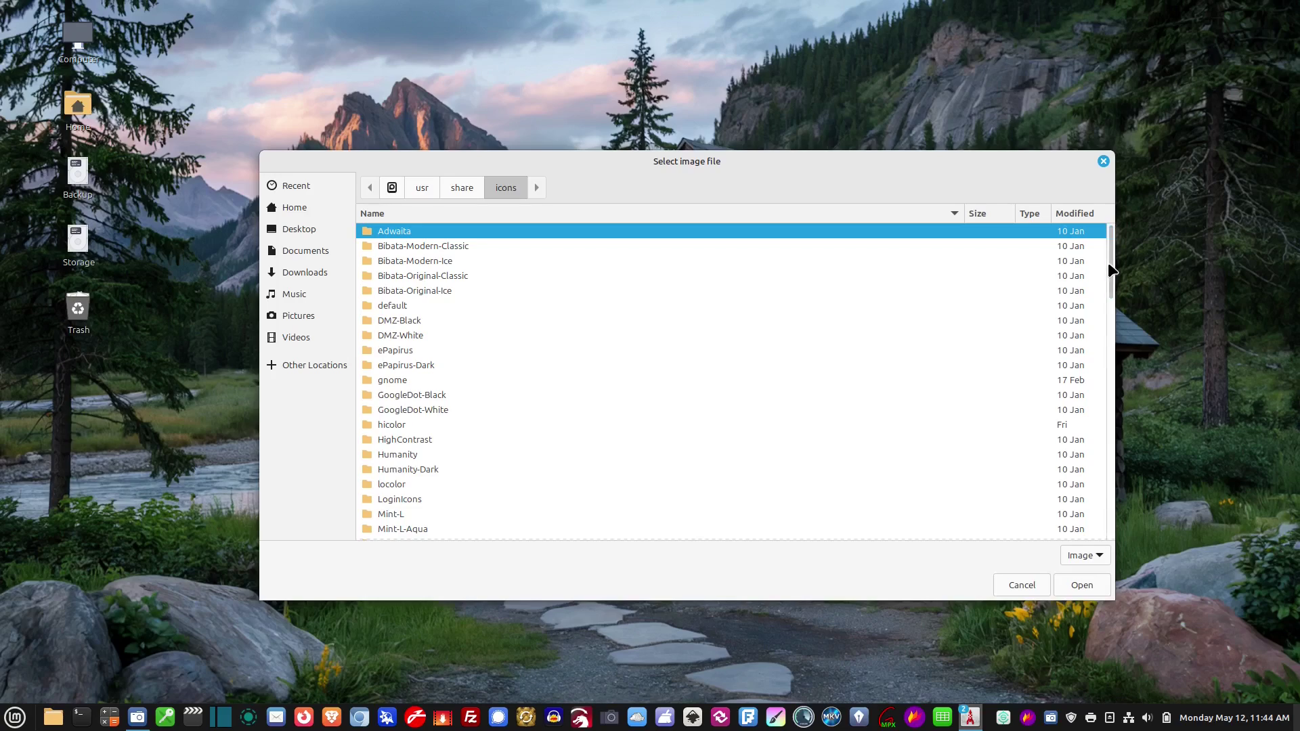
left_click_drag(1111, 270, 1108, 552)
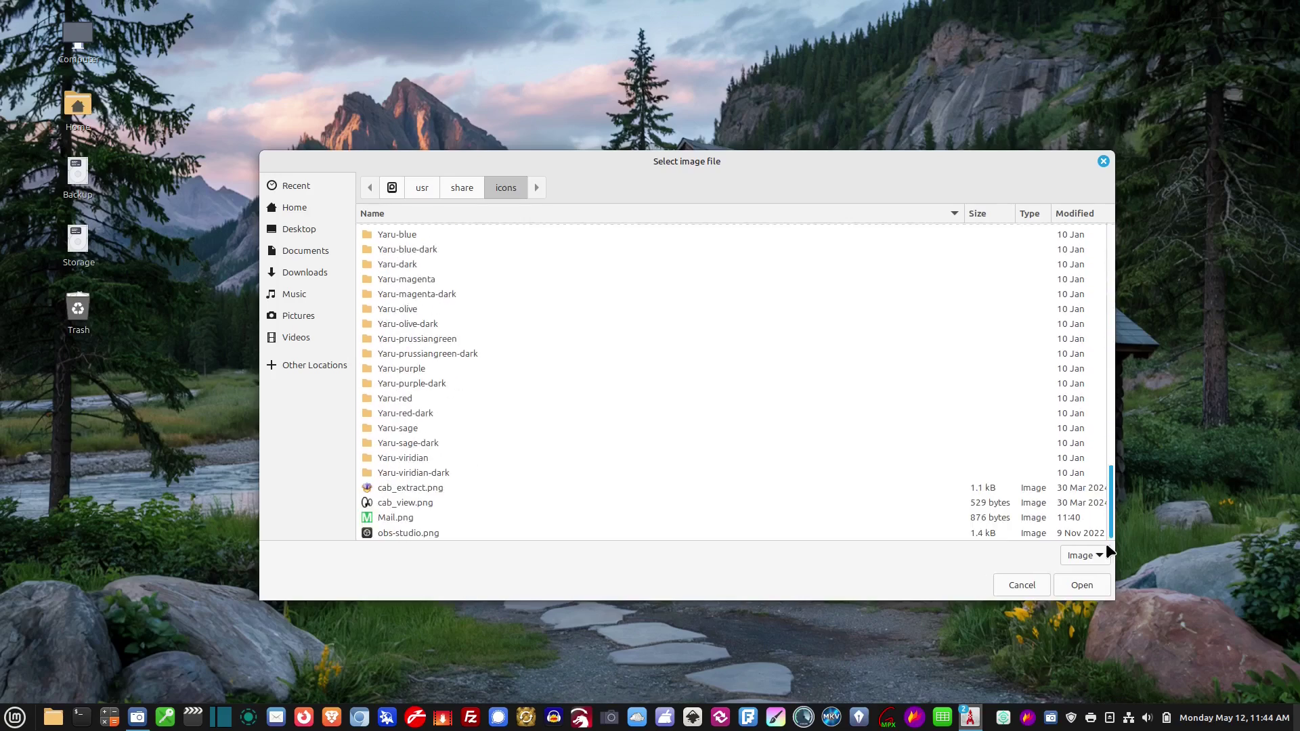
double_click(396, 519)
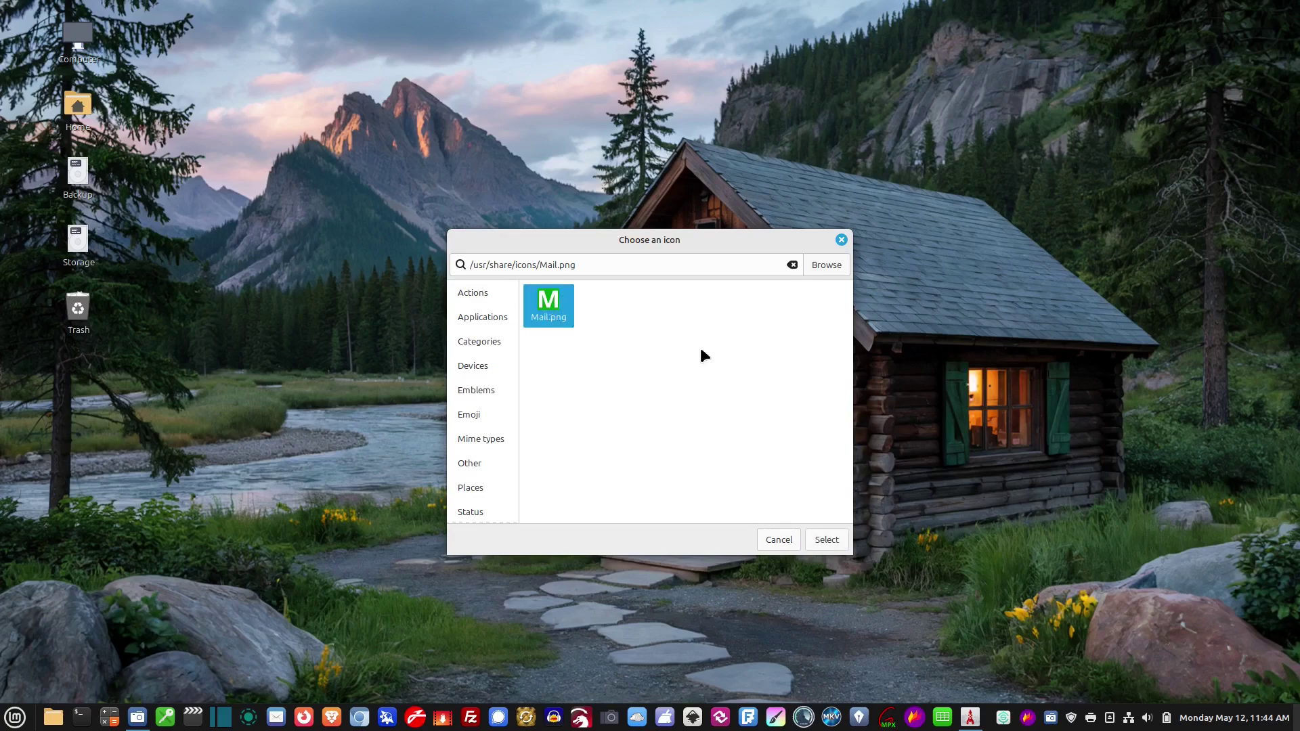
Apply the green M icon to Thunderbird Mail, save the launcher, and inspect the panel launcher's options.
left_click(831, 541)
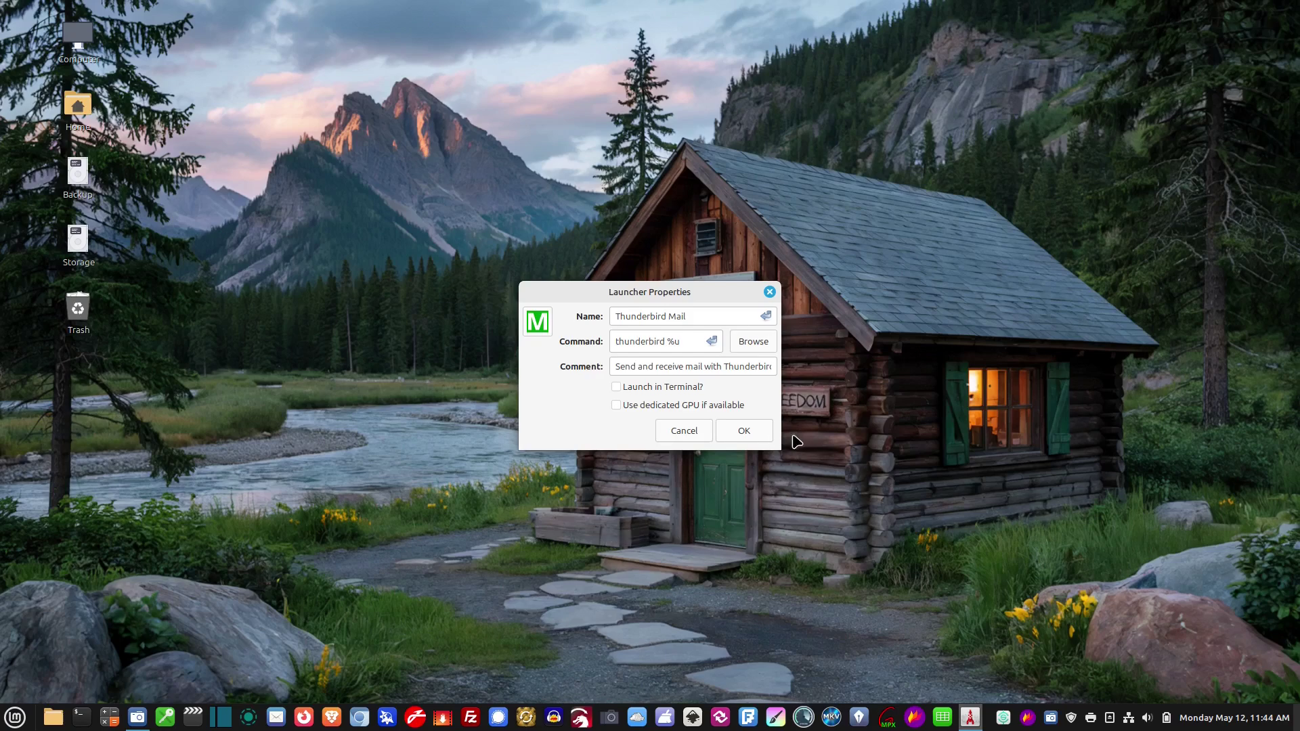
left_click(770, 436)
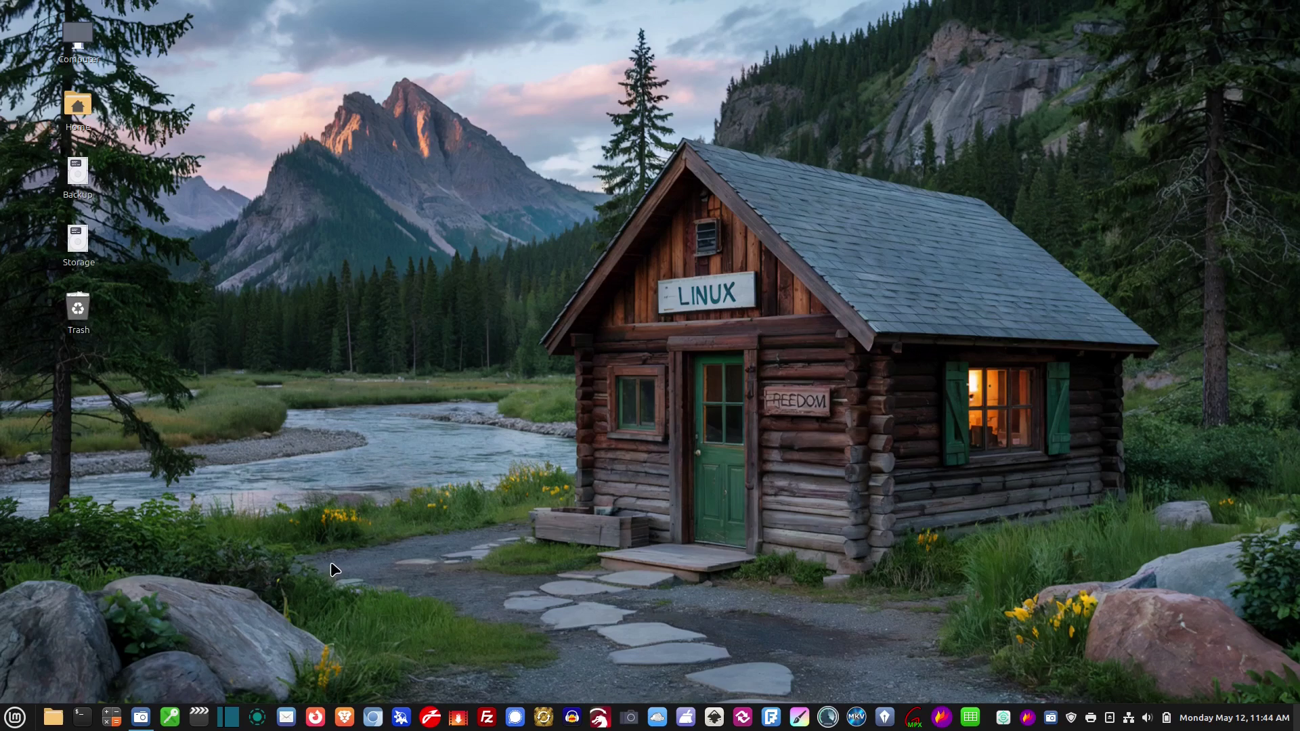
right_click(287, 718)
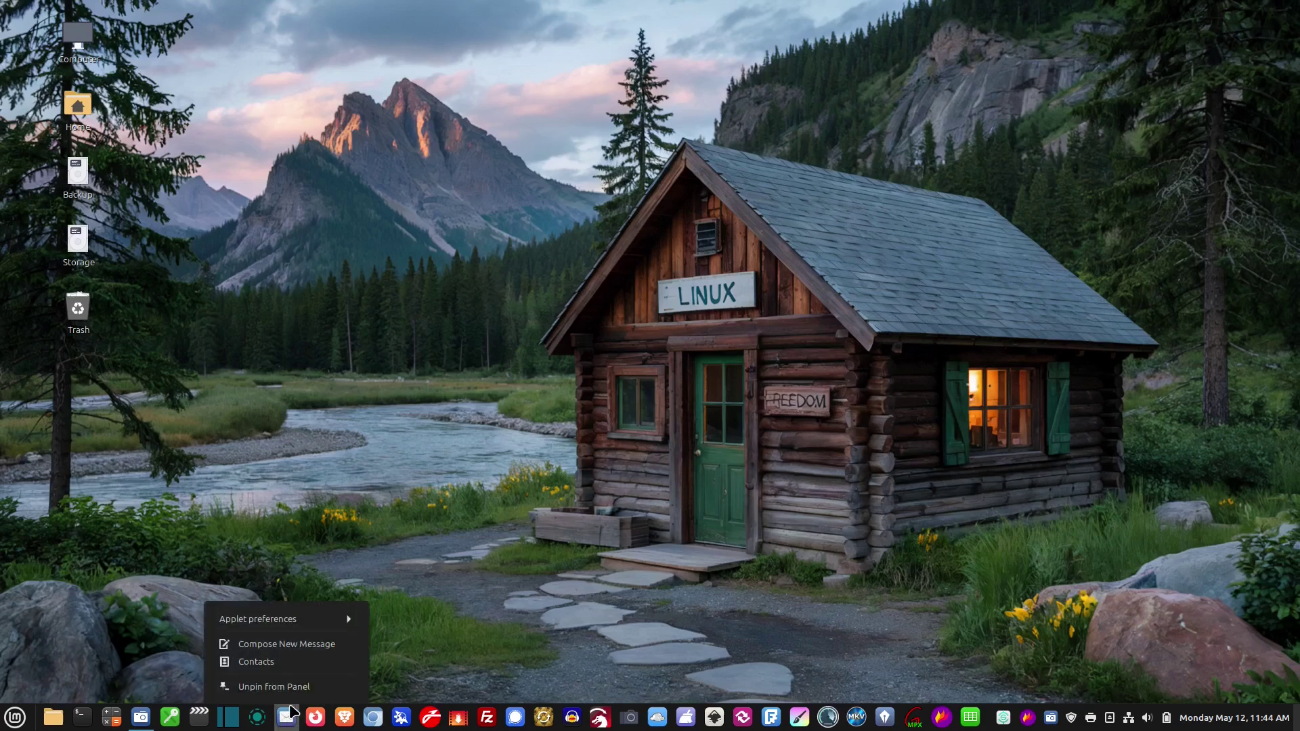
left_click(306, 502)
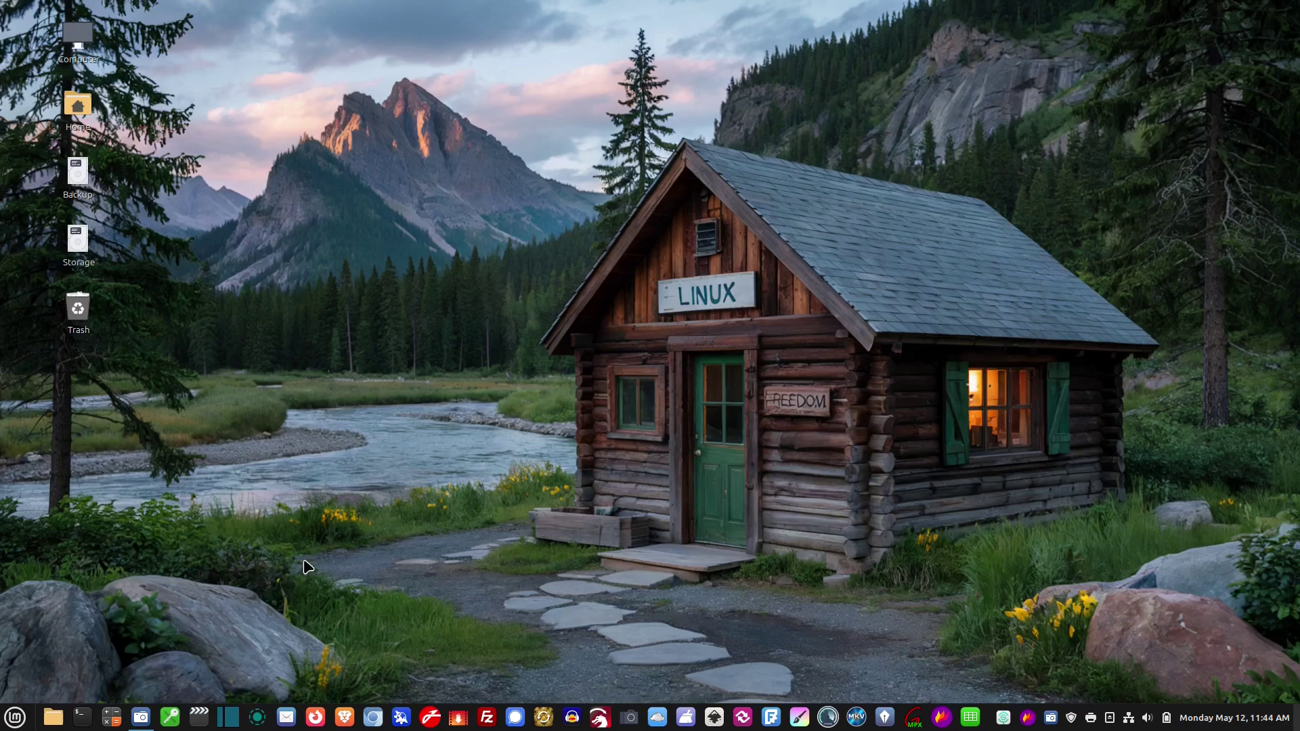
Verify the green M icon in the applications menu, then launch Thunderbird Mail from the panel.
left_click(15, 717)
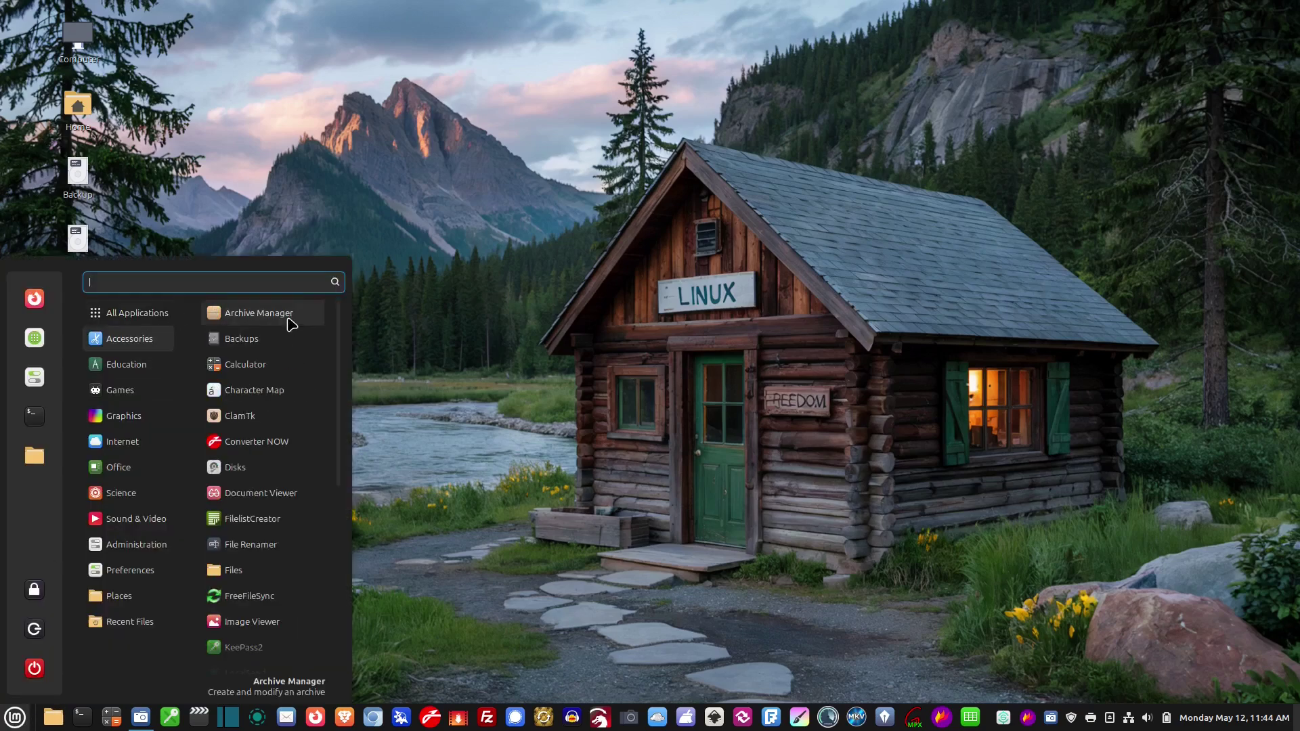
mouse_move(162, 441)
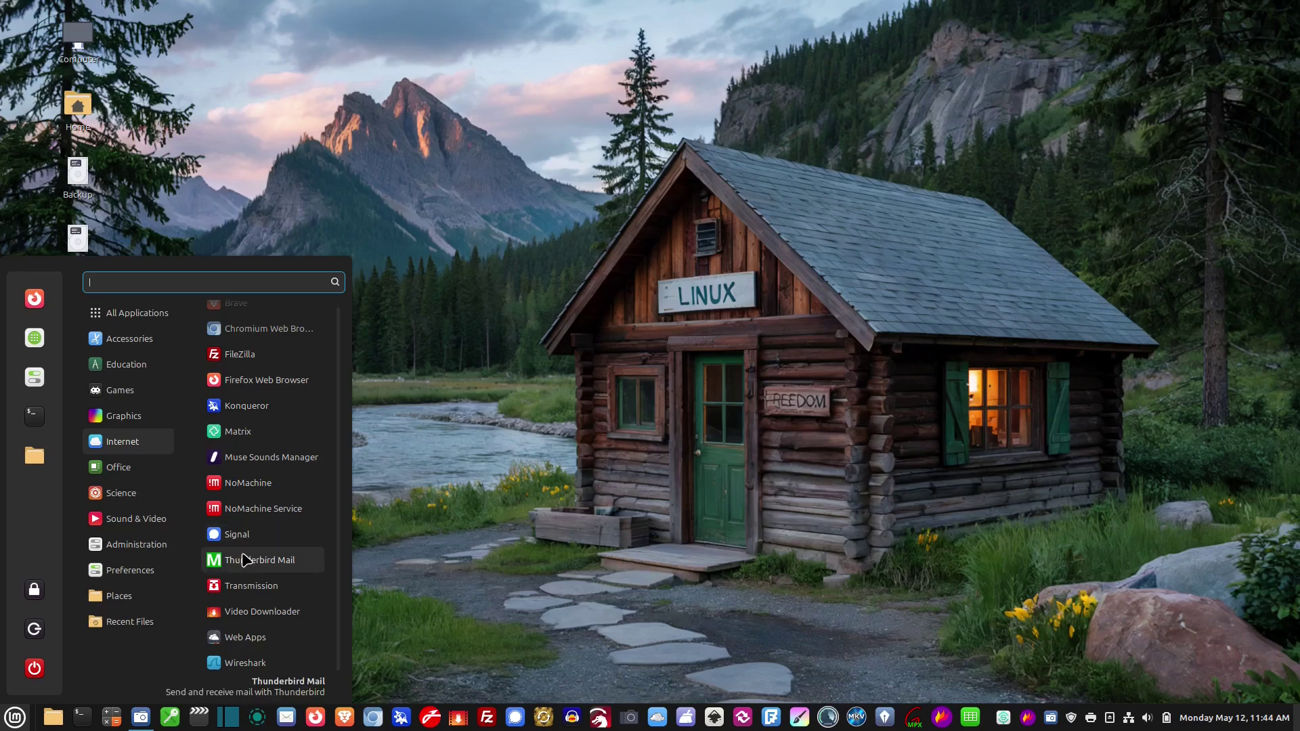
left_click(472, 461)
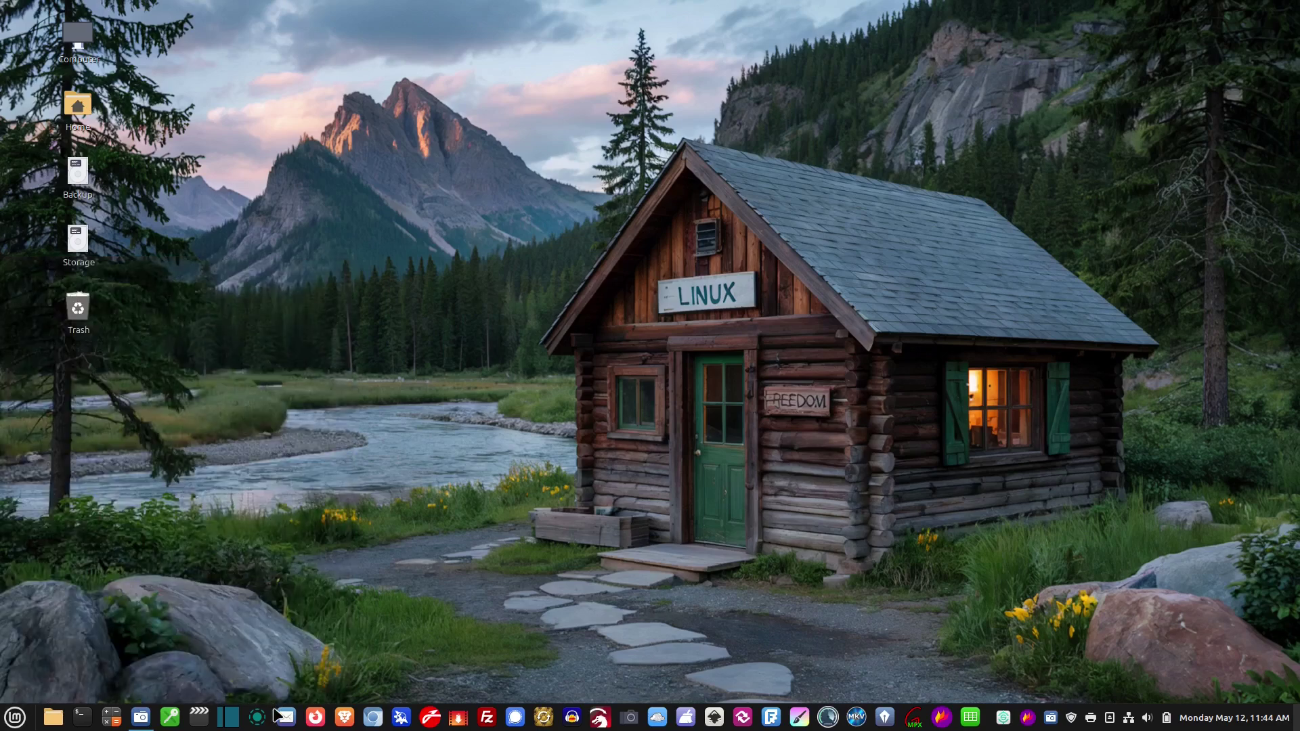
left_click(286, 724)
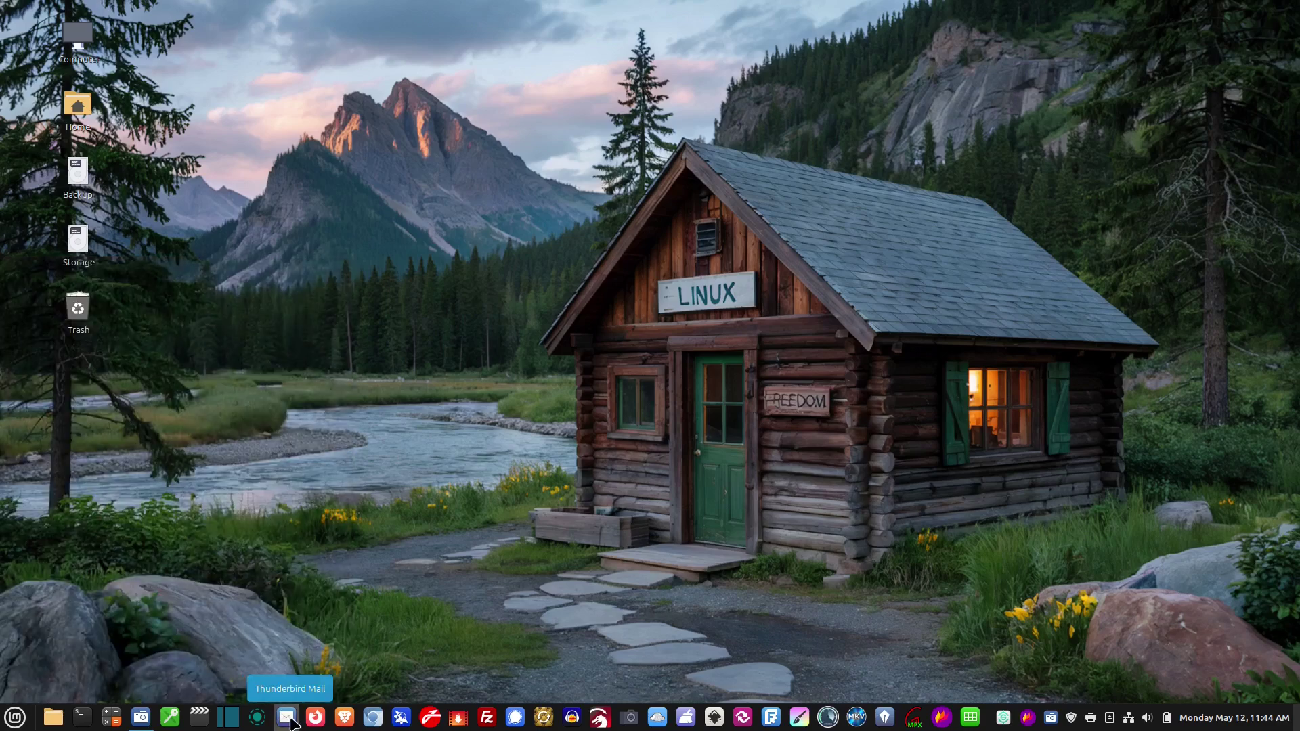